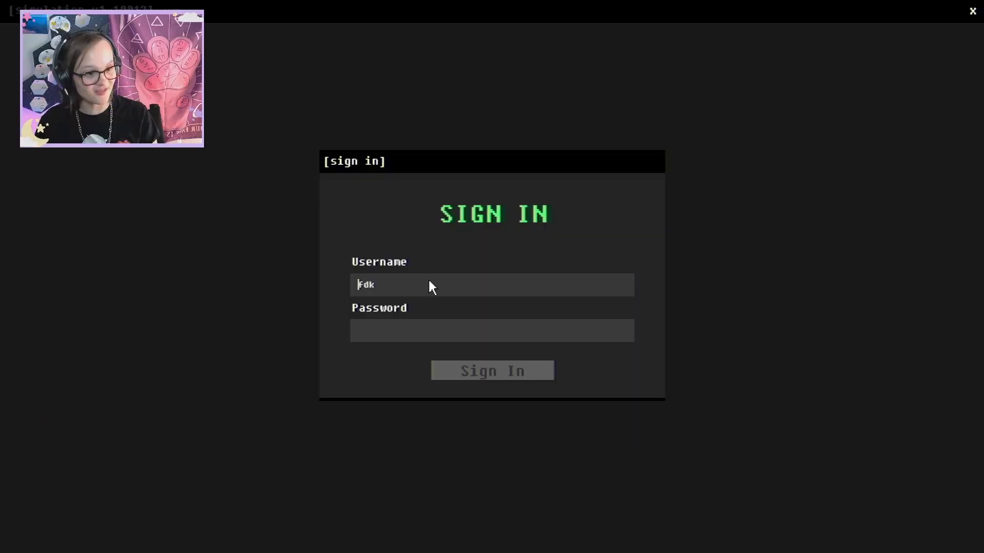
- Sign in as Gothic with the password, landing on the offline grovestreet viewport
key("BackSpace")
key("BackSpace")
key("BackSpace")
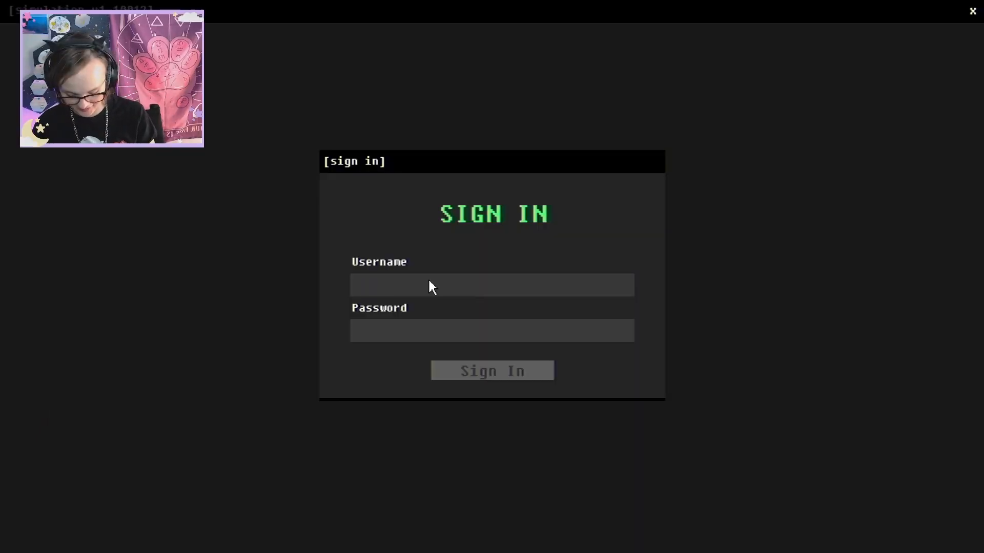
type("Gothic")
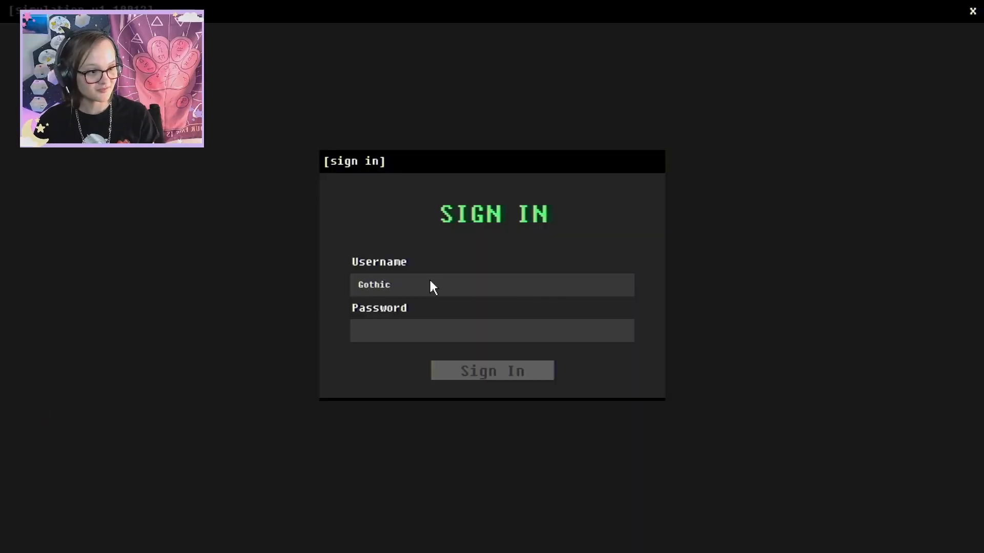
left_click(477, 324)
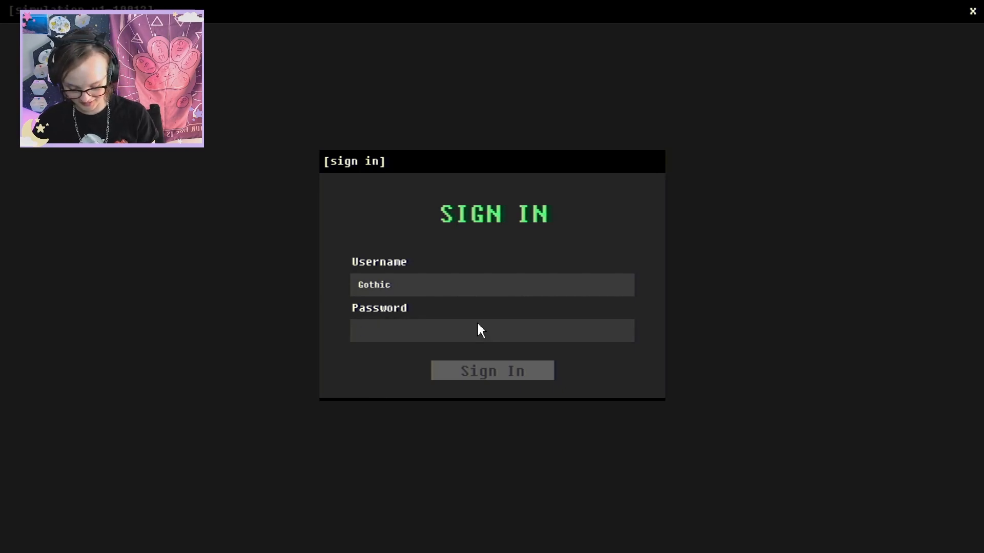
type("pa")
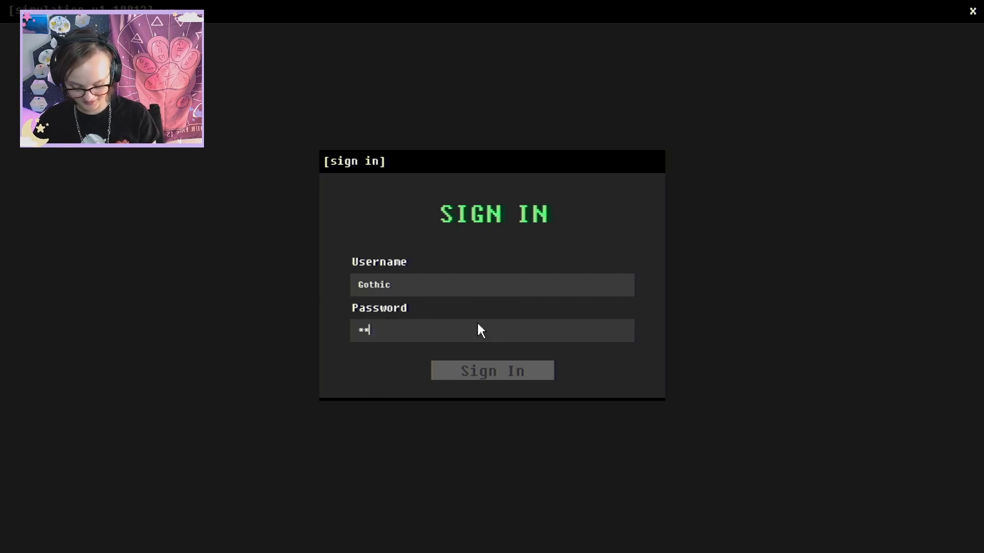
type("ss")
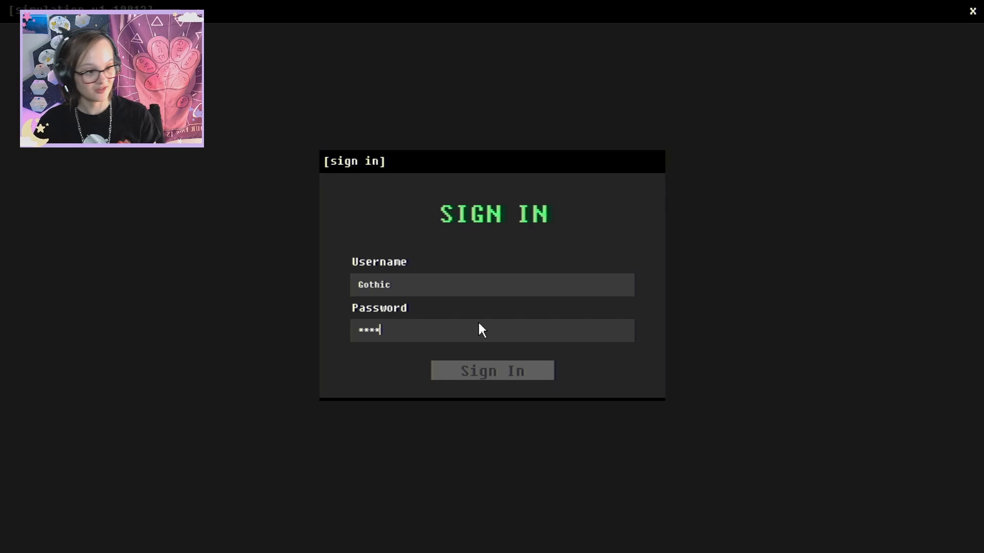
left_click(492, 369)
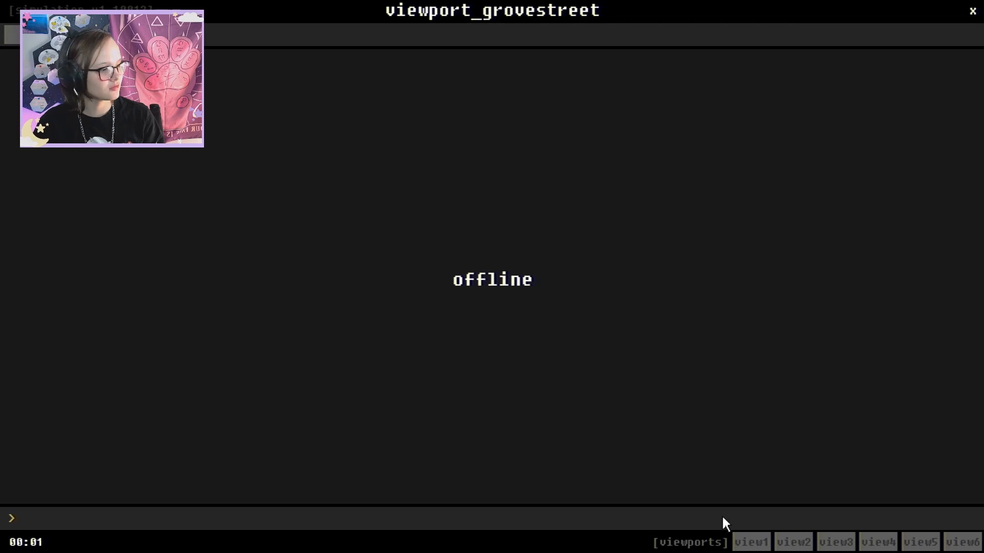
- Switch to the bridge and backyard feeds, then return to the grovestreet viewport now live
left_click(791, 545)
left_click(836, 543)
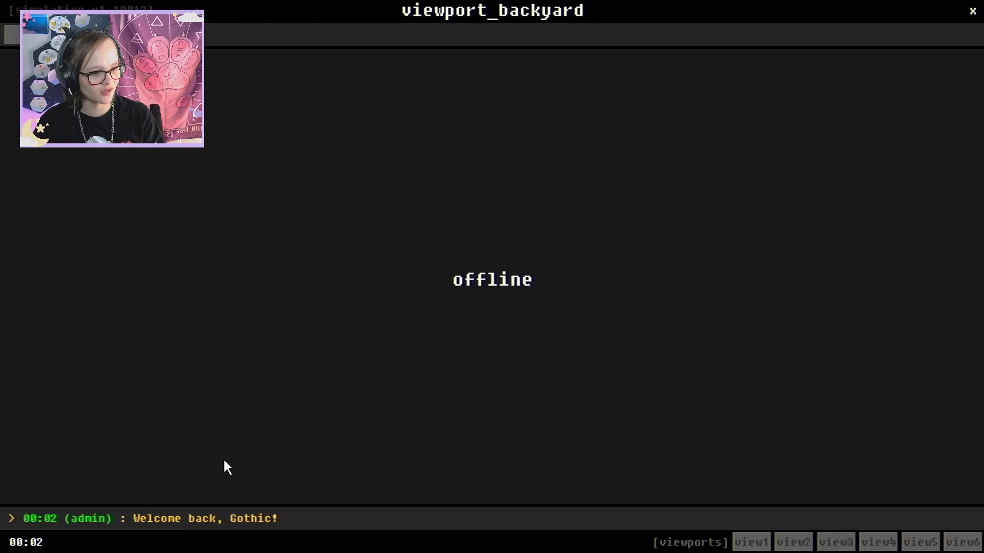
left_click(740, 539)
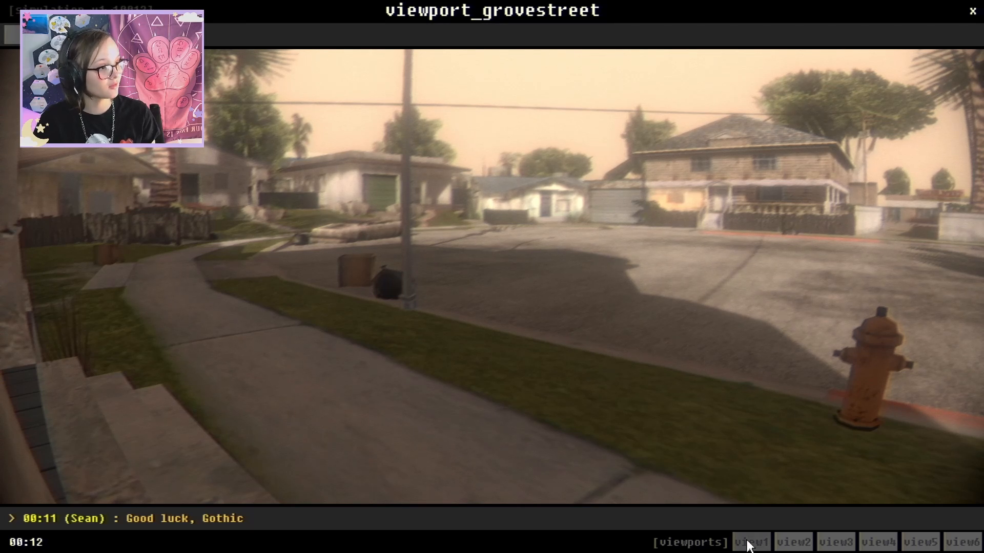
- Cycle through bridge, backyard, street, alley and parking lot feeds, back to grovestreet
left_click(793, 545)
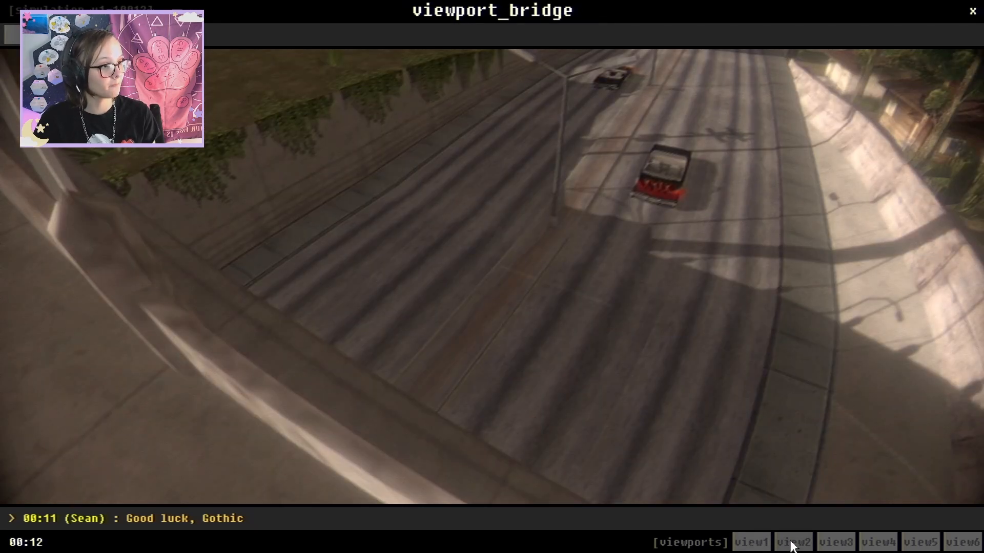
left_click(831, 545)
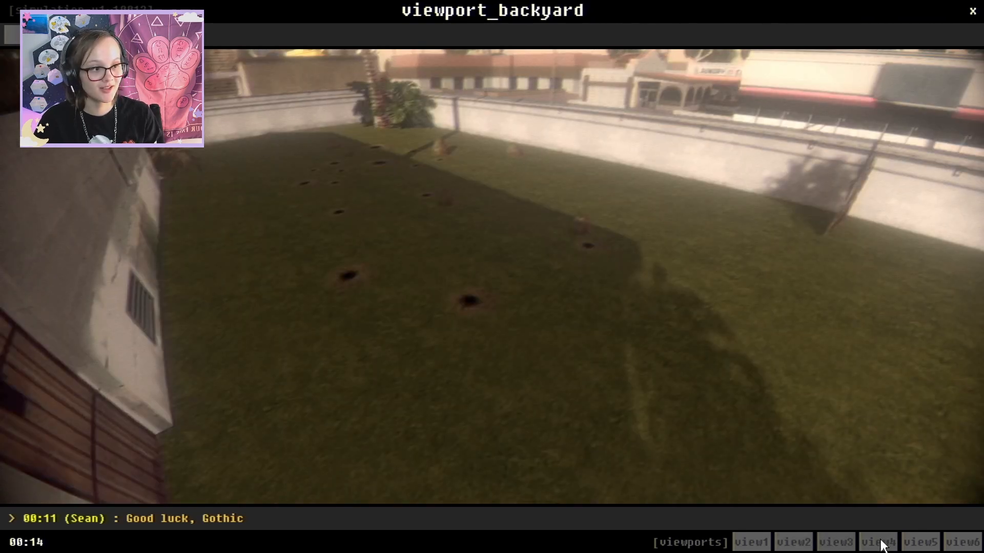
left_click(882, 545)
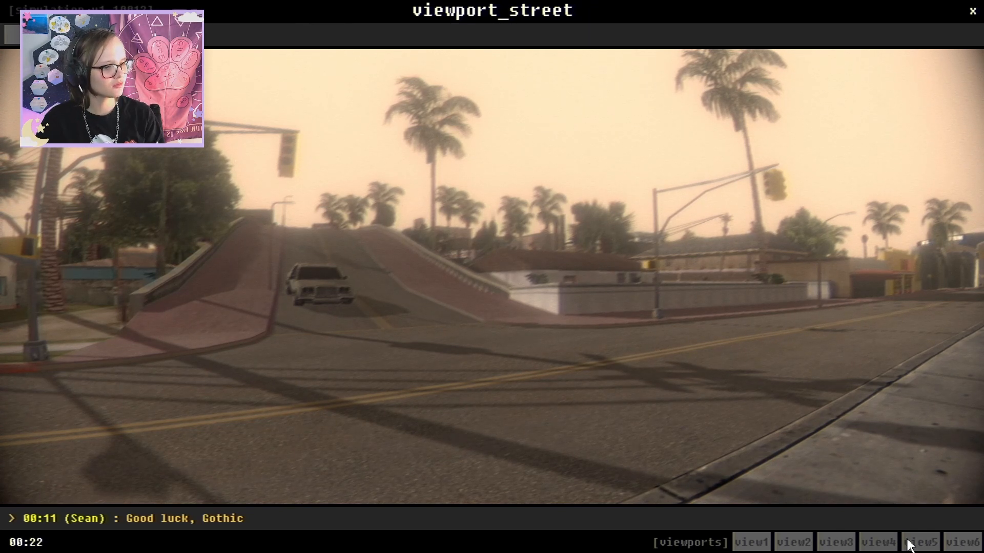
left_click(908, 545)
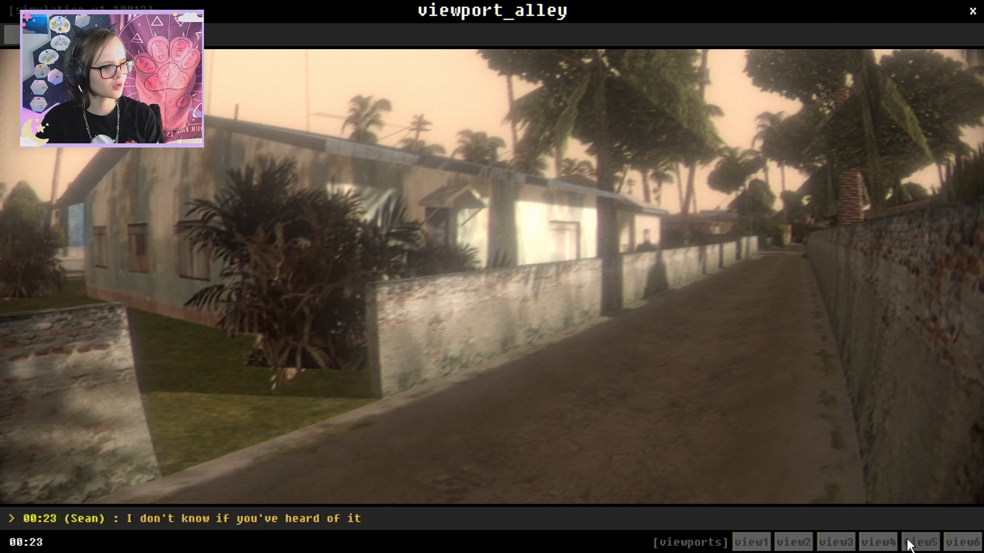
left_click(953, 545)
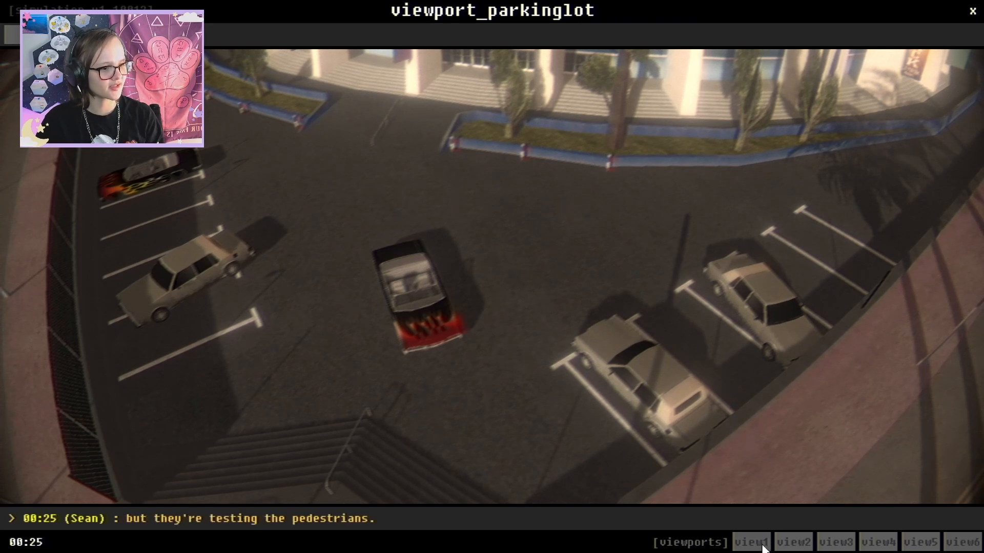
left_click(763, 547)
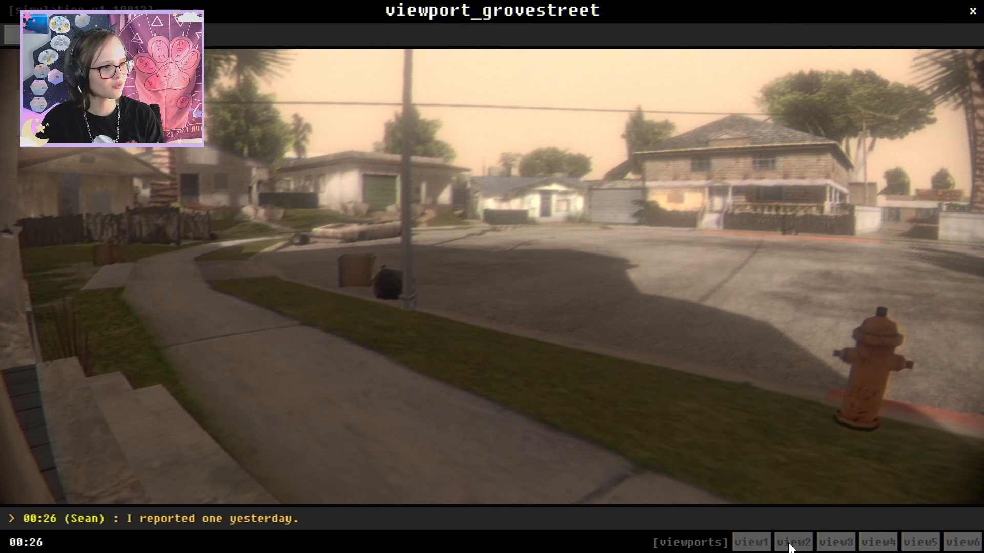
- Cycle through all six camera feeds a second time, returning to grovestreet
left_click(792, 546)
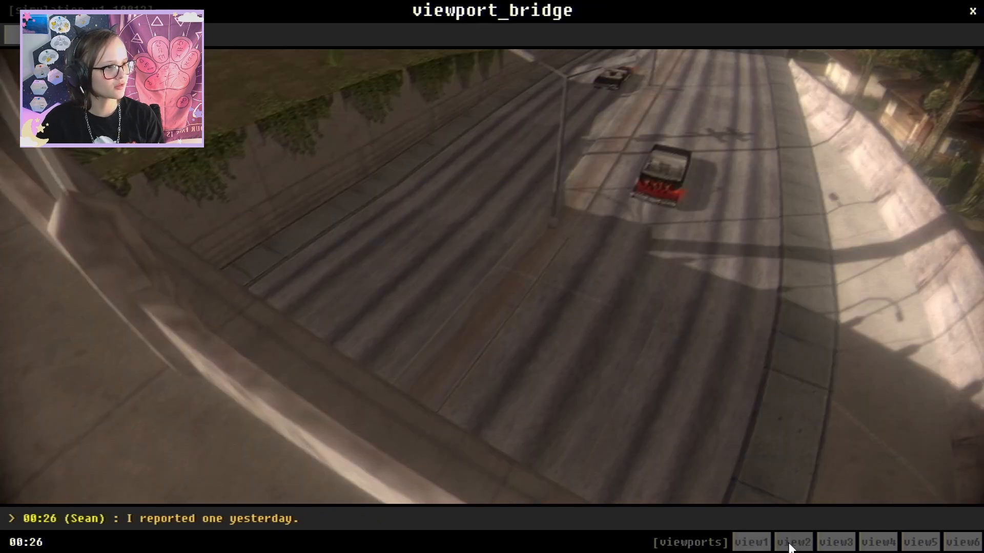
left_click(828, 547)
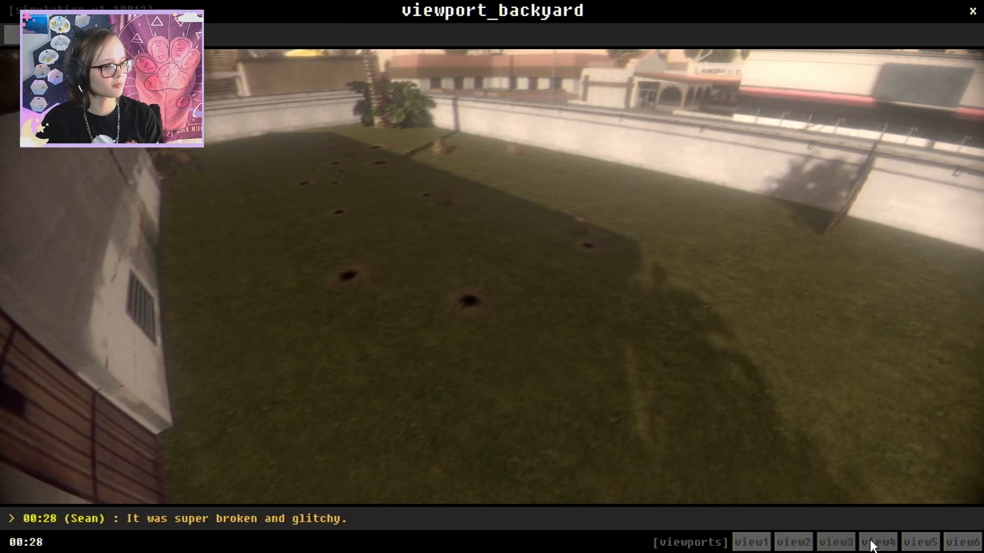
left_click(872, 546)
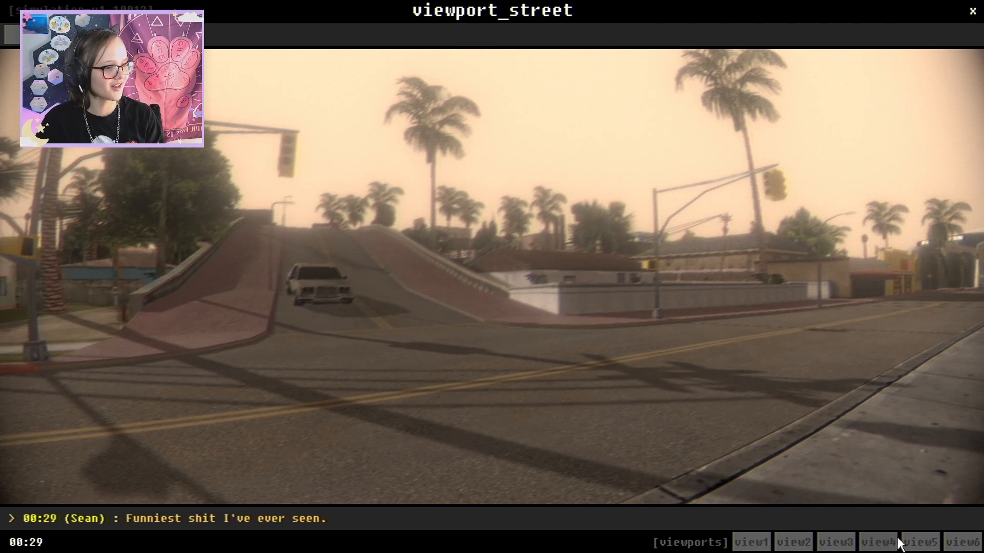
left_click(923, 546)
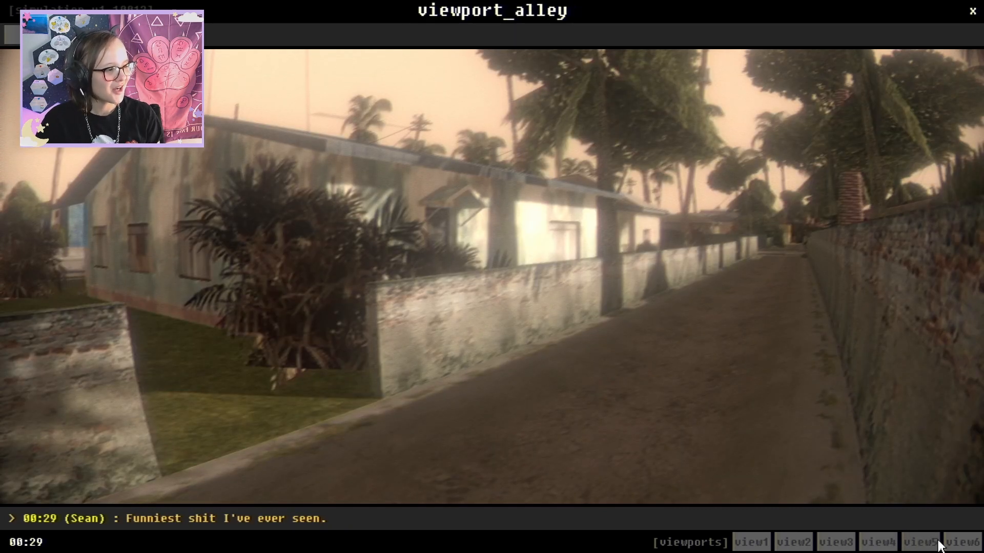
left_click(967, 545)
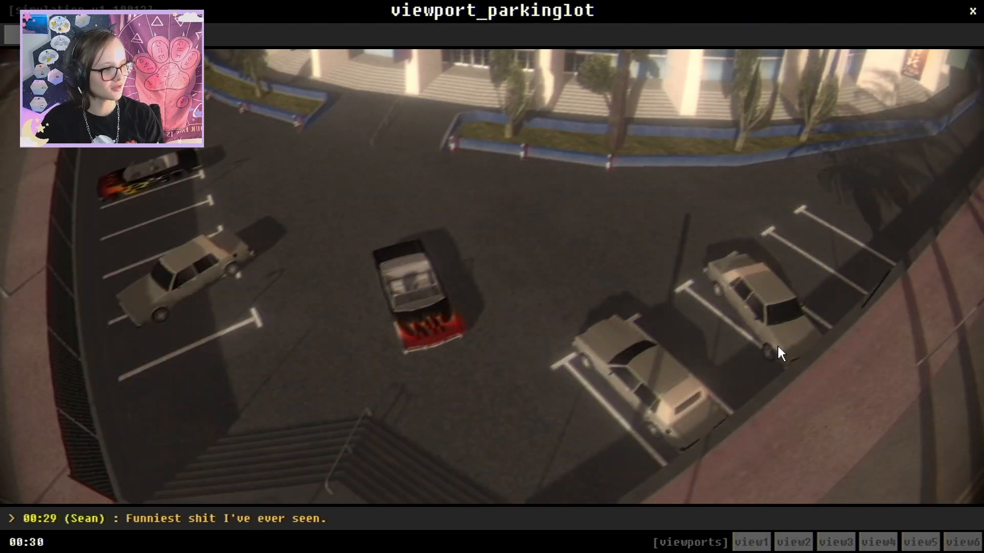
left_click(742, 544)
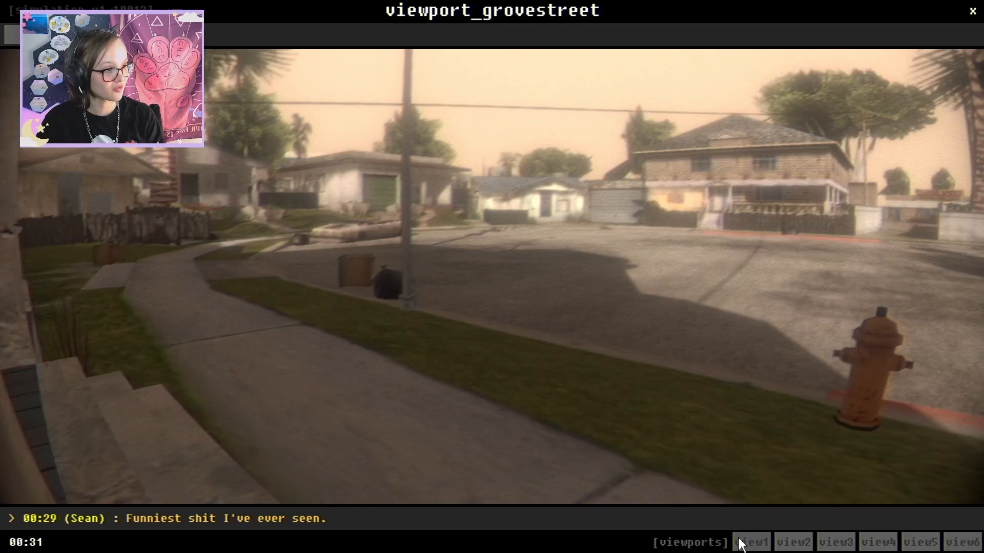
- Flip between grovestreet and bridge, then step through backyard to the street view
left_click(791, 546)
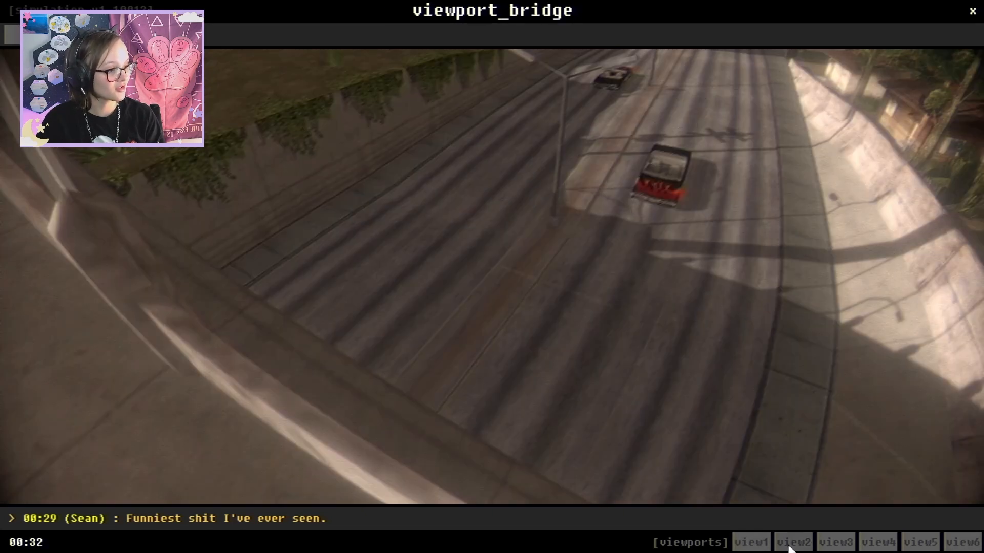
left_click(765, 543)
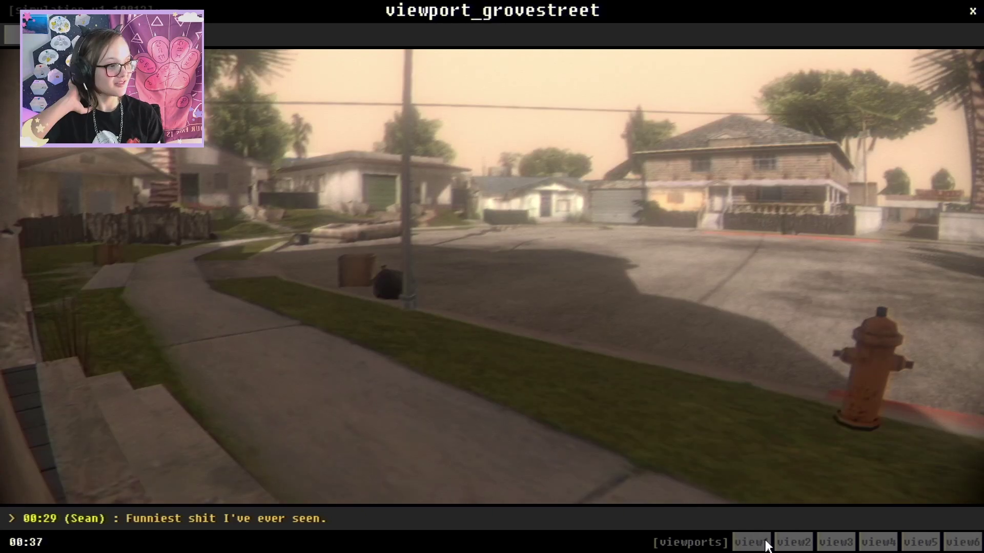
left_click(811, 543)
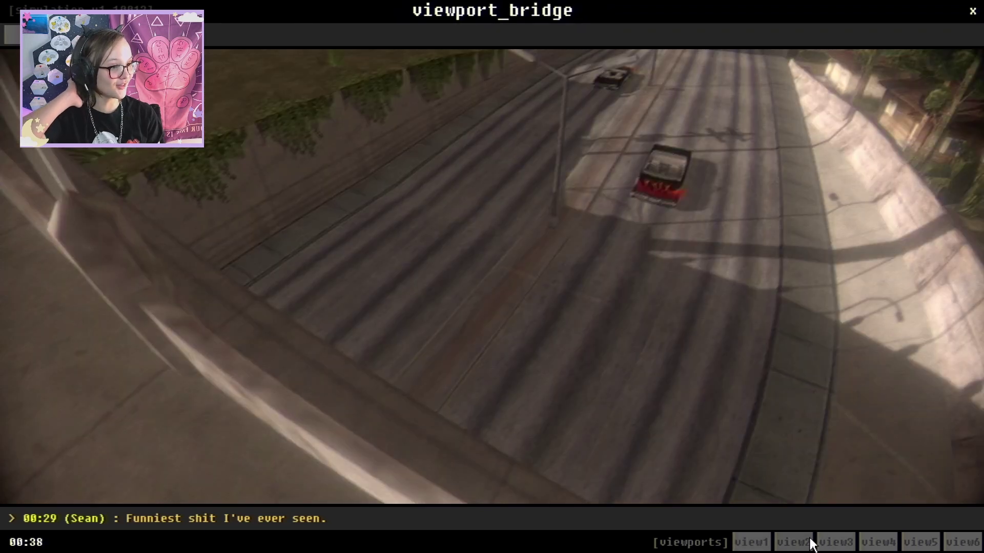
left_click(841, 544)
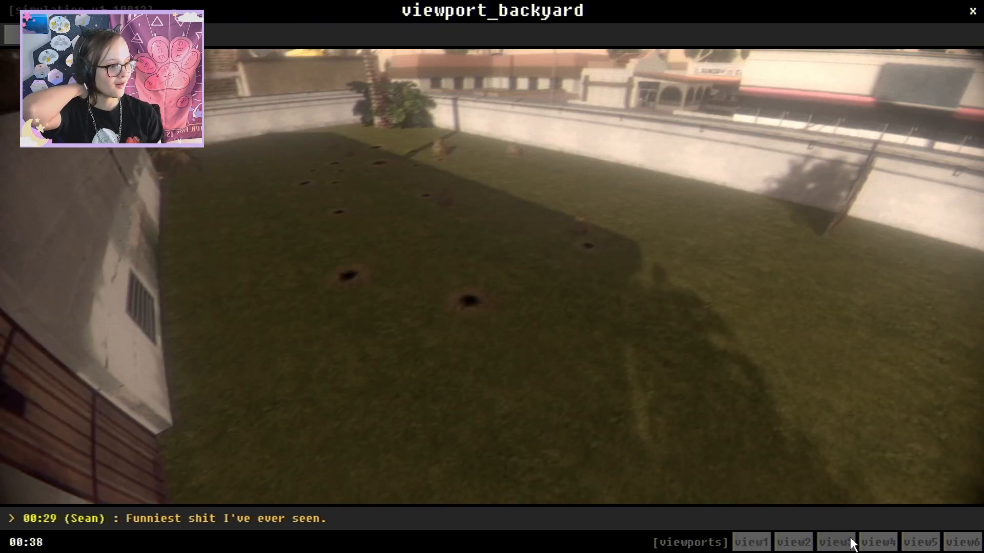
left_click(891, 543)
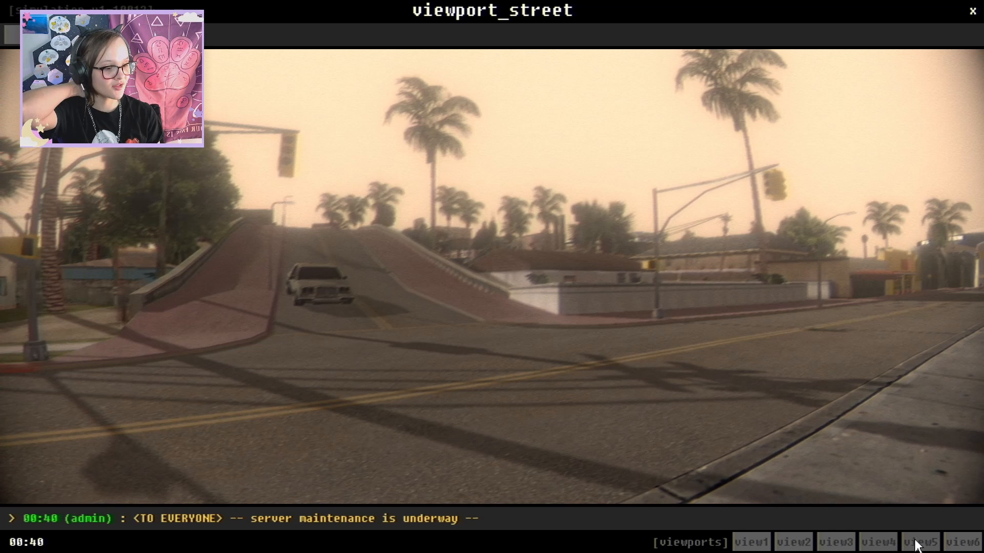
- Step through alley and parking lot, then all feeds from grovestreet back to parking lot
left_click(916, 544)
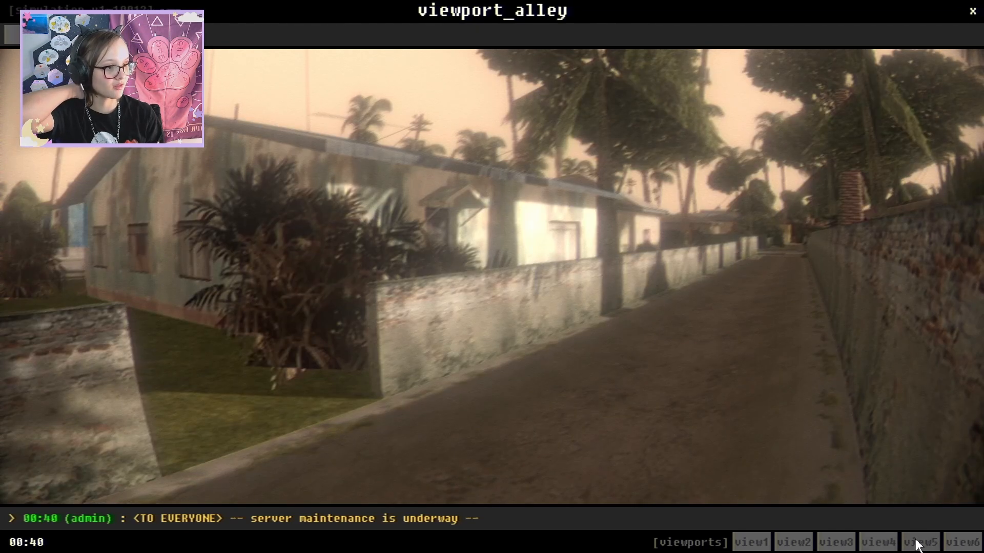
left_click(968, 543)
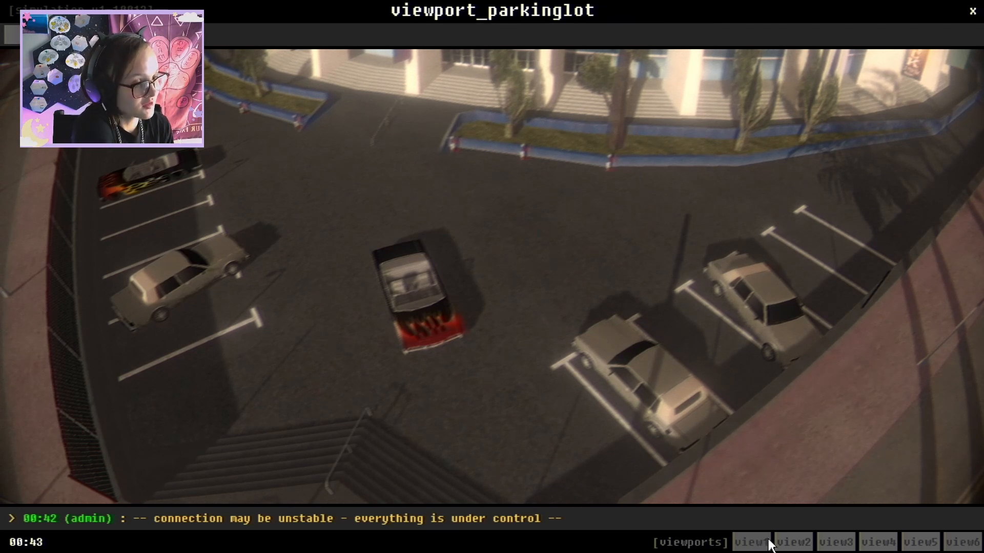
left_click(768, 544)
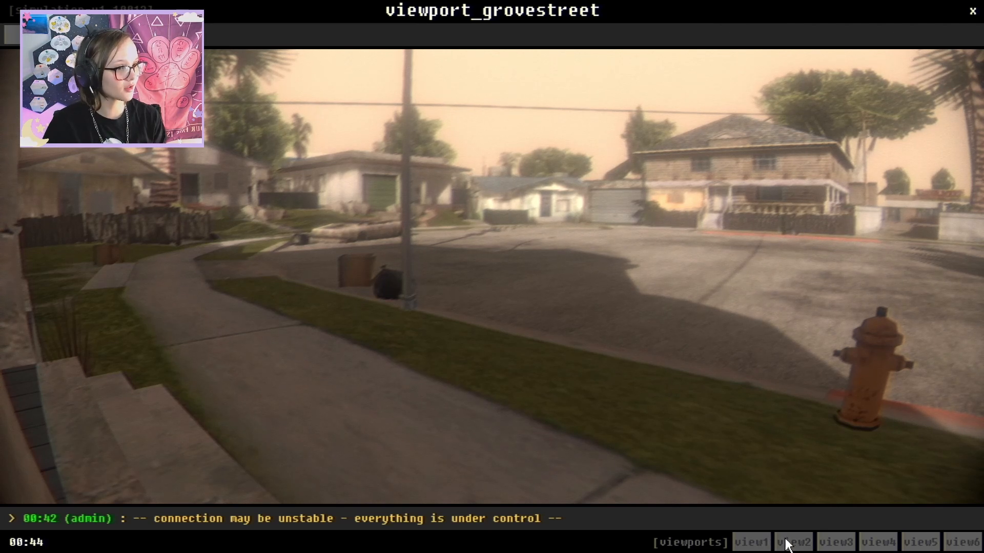
left_click(787, 544)
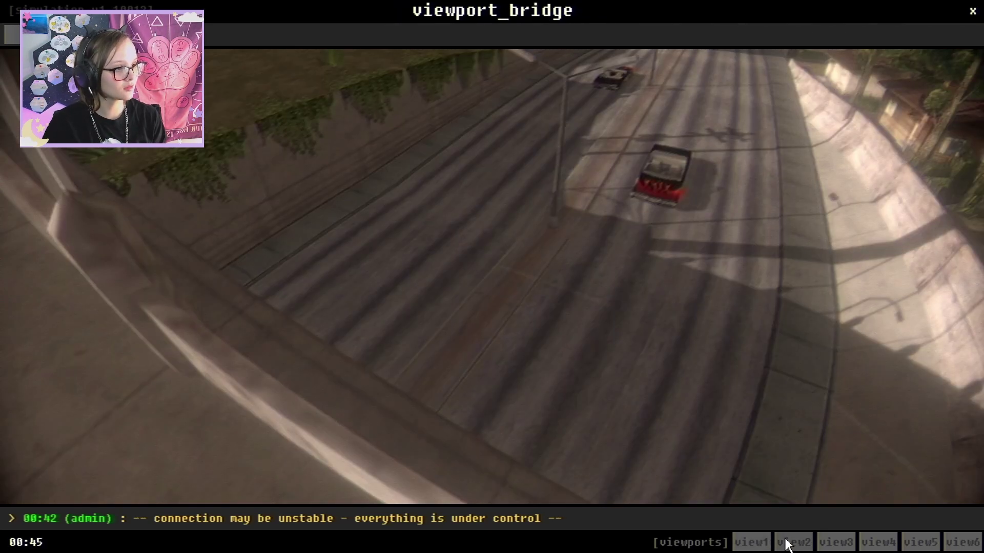
left_click(823, 544)
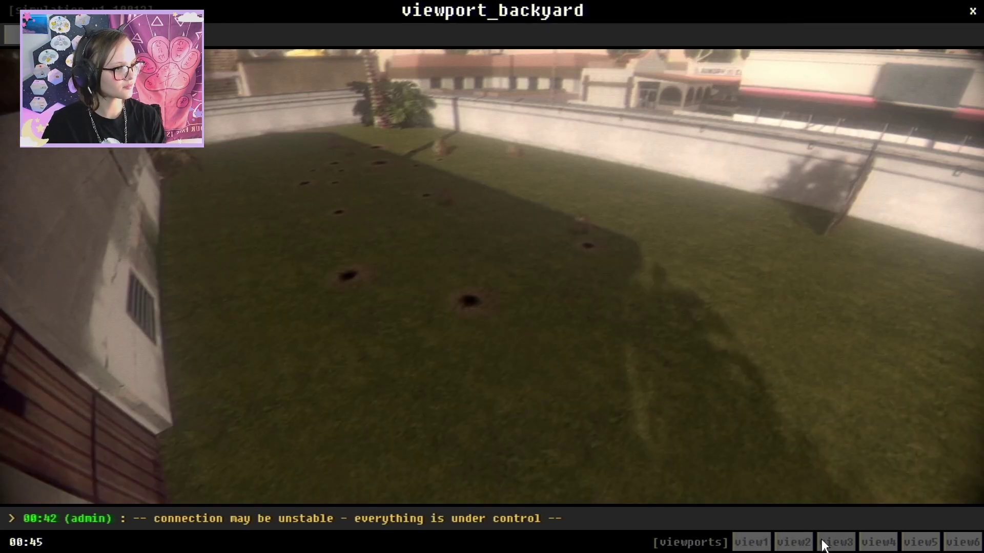
left_click(874, 545)
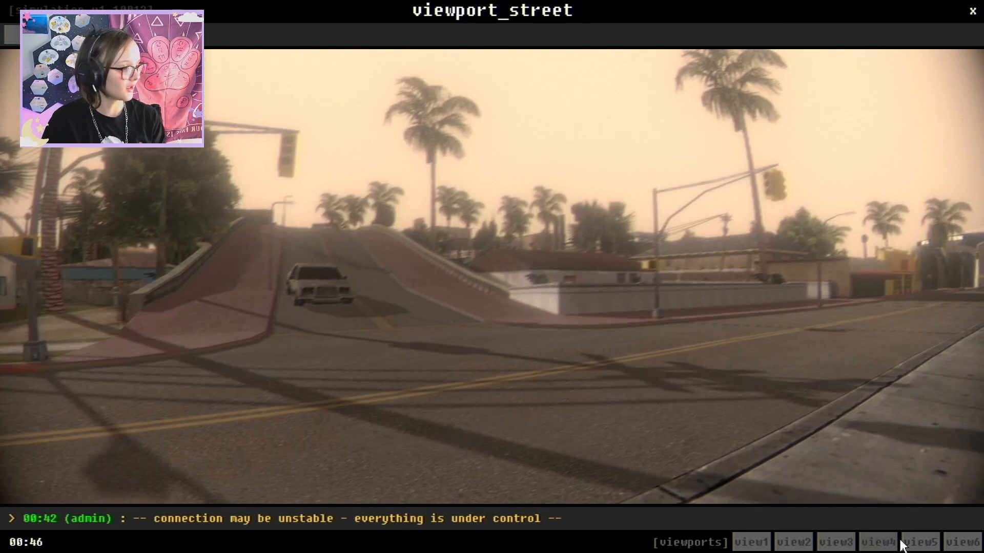
left_click(913, 546)
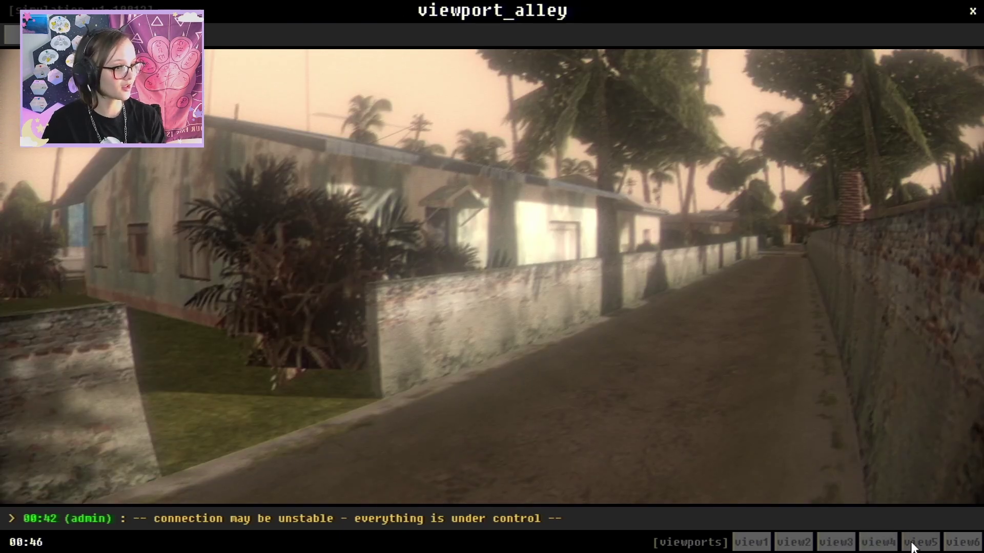
left_click(972, 547)
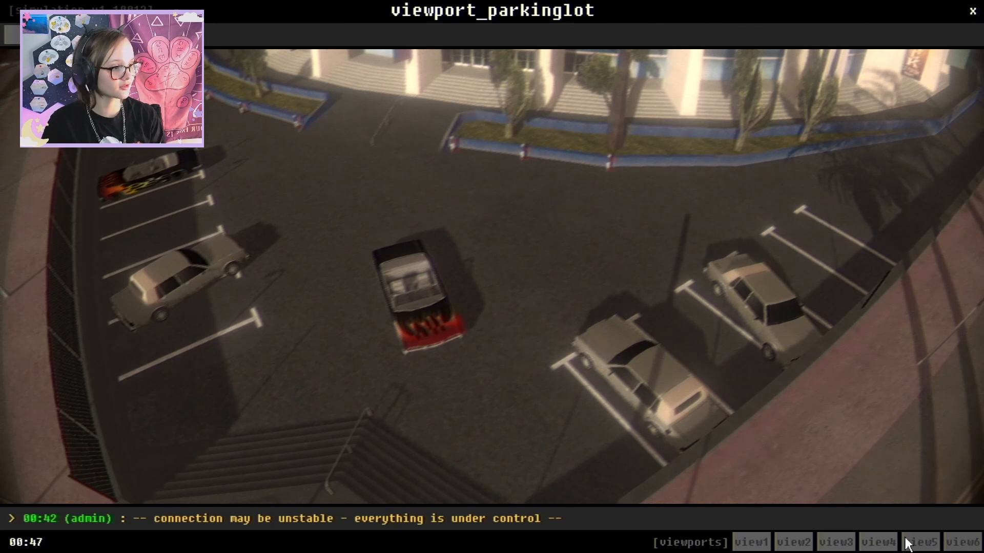
- Cycle from the Grove Street view through bridge, backyard and street to the alley view
left_click(742, 540)
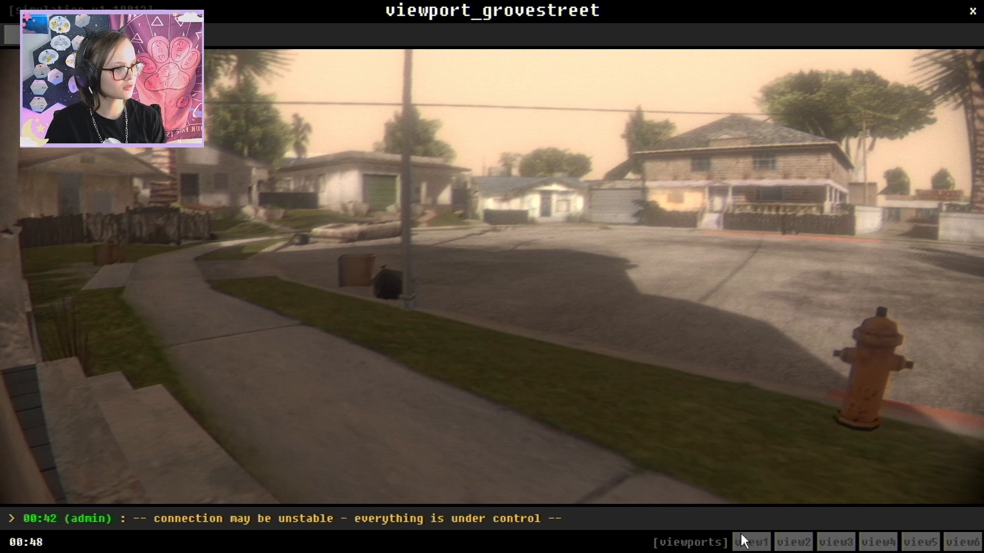
left_click(793, 542)
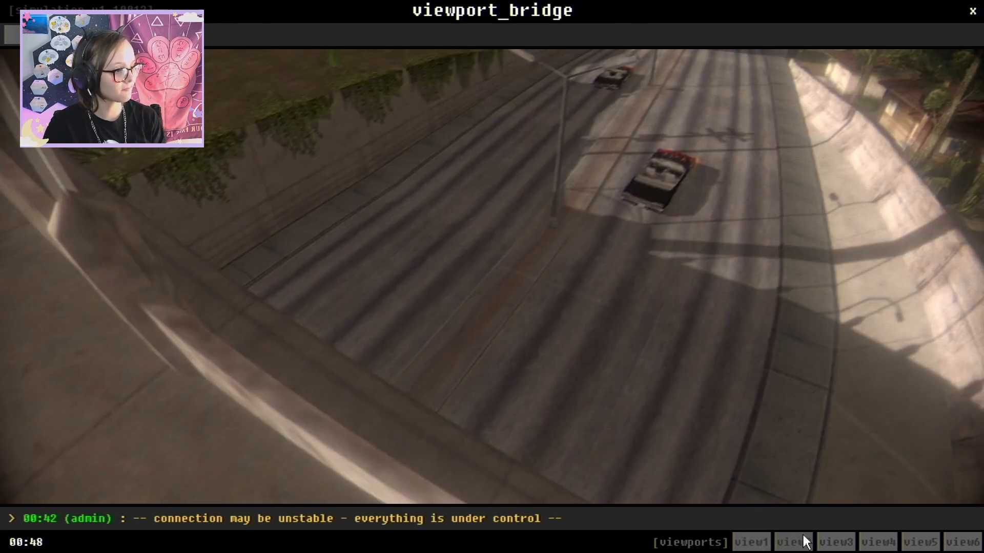
left_click(824, 546)
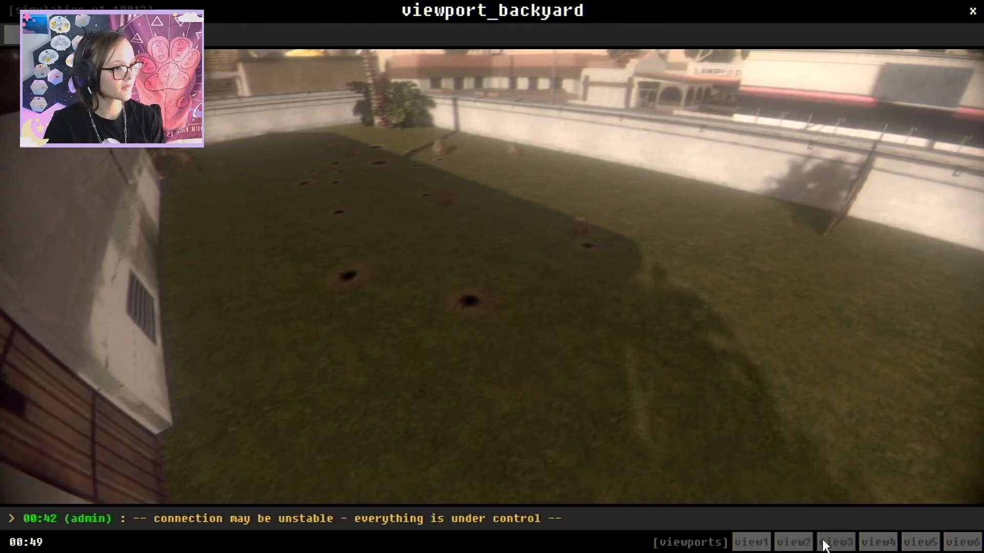
left_click(882, 545)
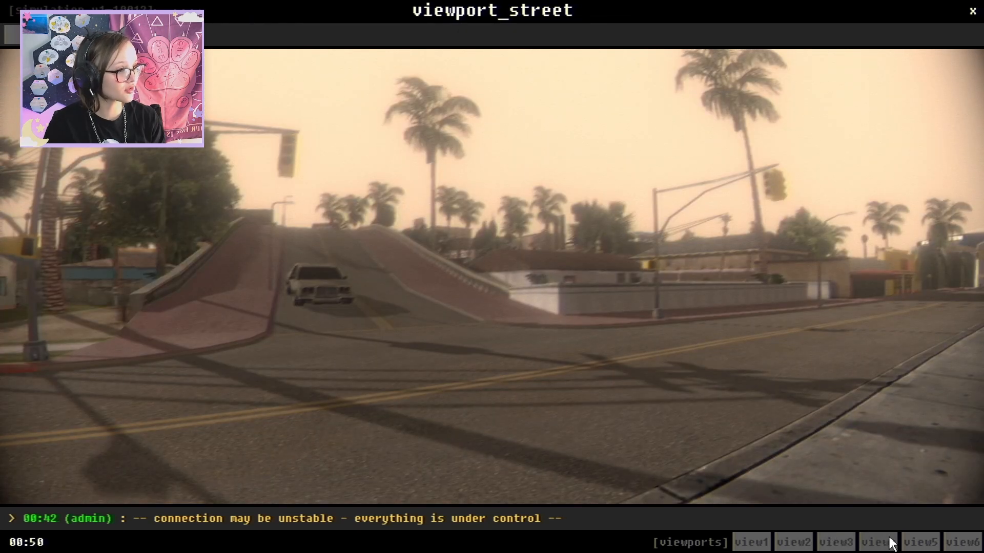
left_click(910, 546)
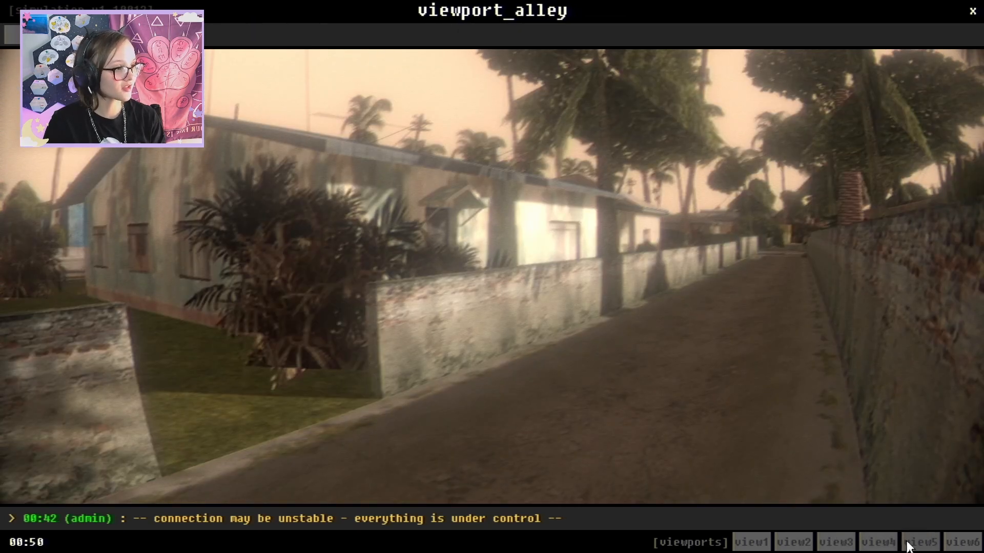
- Switch to the parking lot feed and back to the Grove Street view
left_click(958, 545)
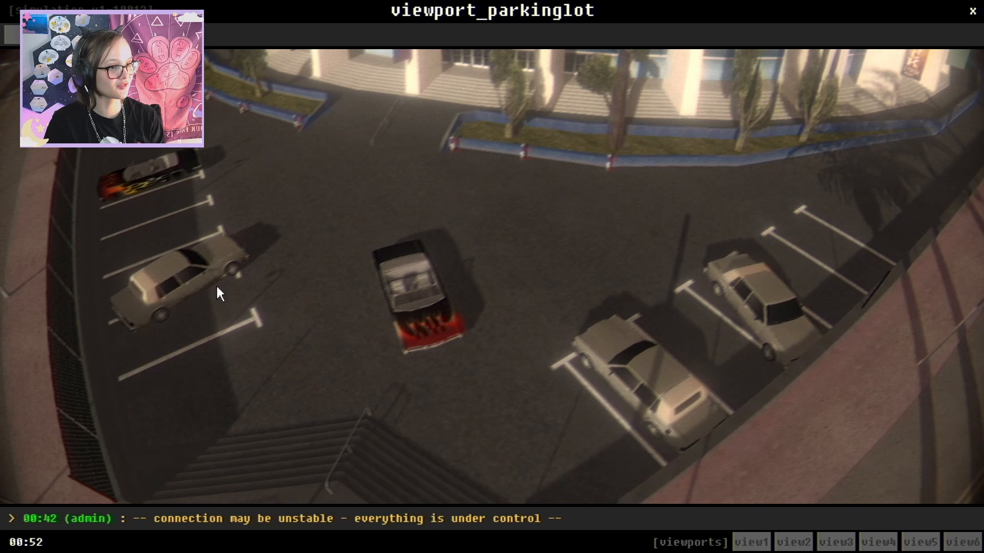
left_click(762, 548)
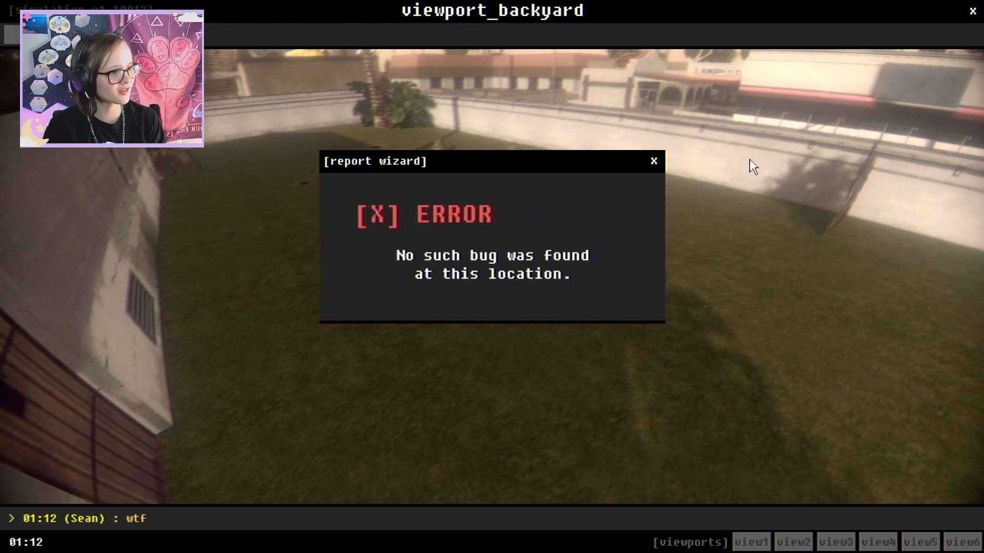
left_click(653, 161)
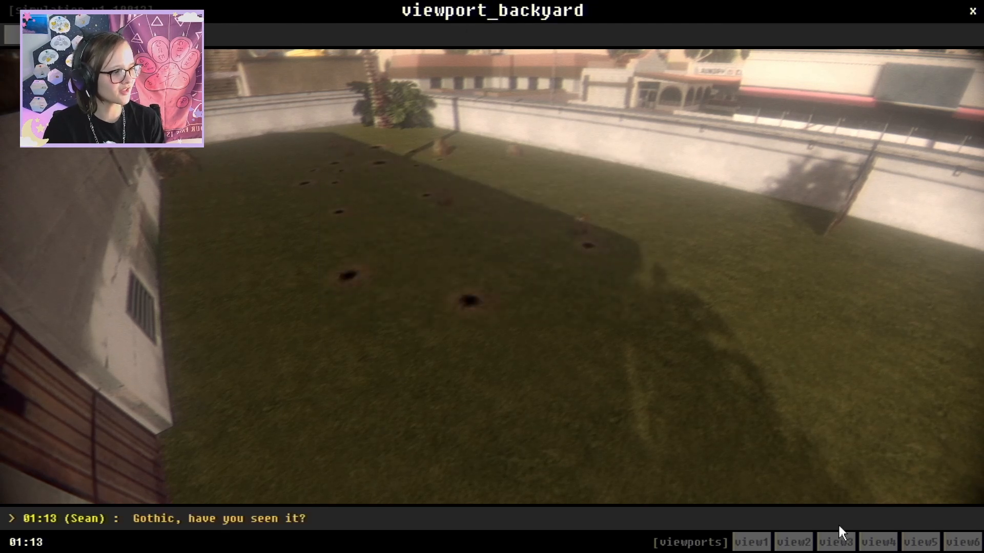
left_click(876, 545)
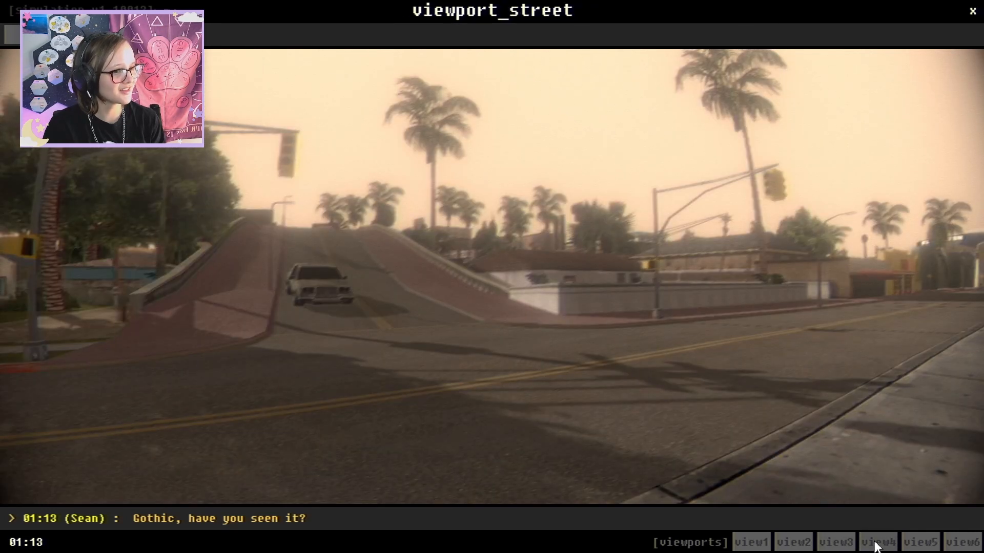
left_click(937, 545)
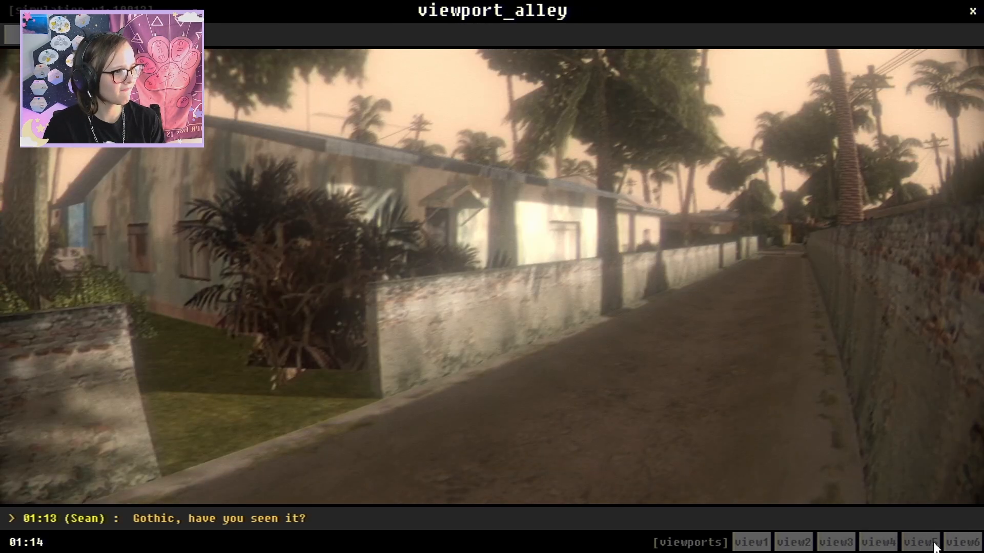
left_click(975, 544)
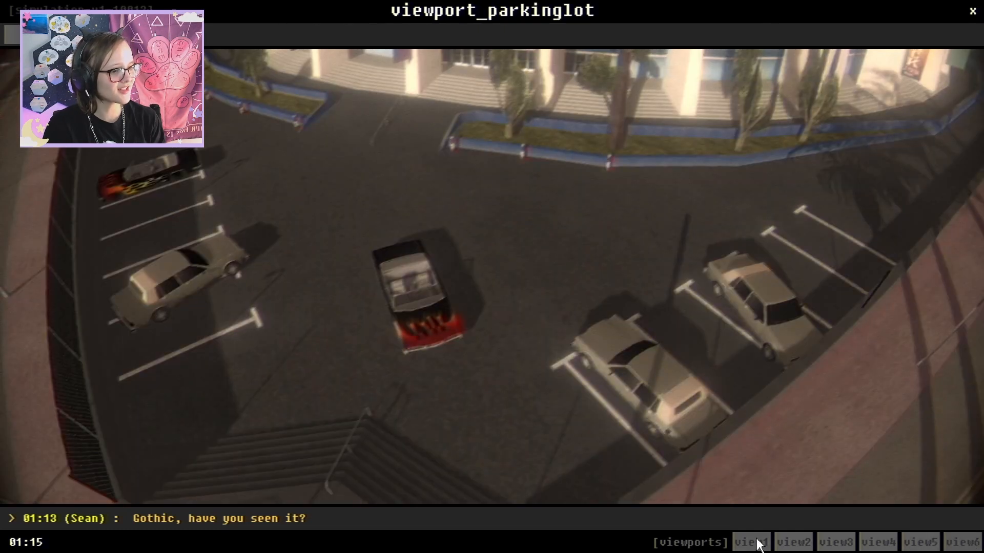
left_click(758, 544)
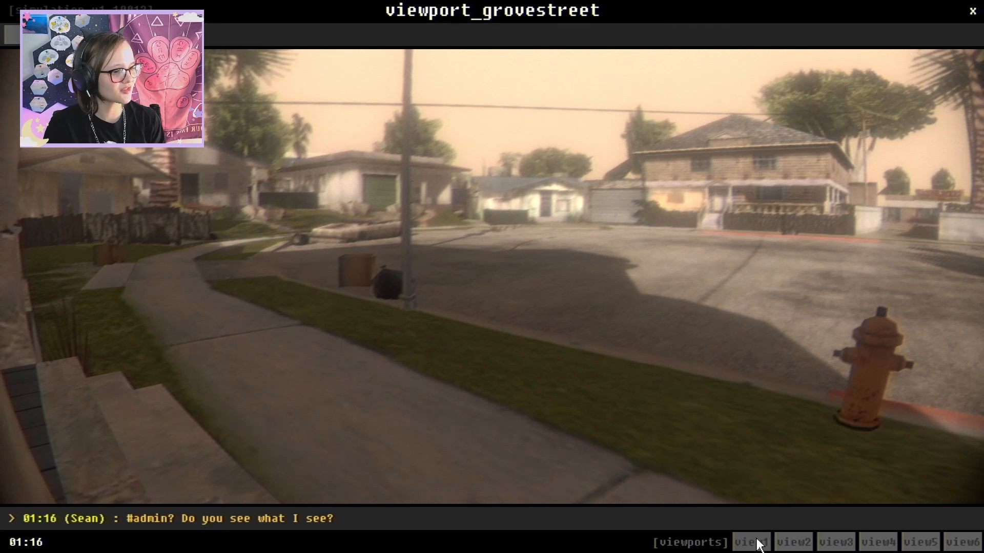
left_click(802, 548)
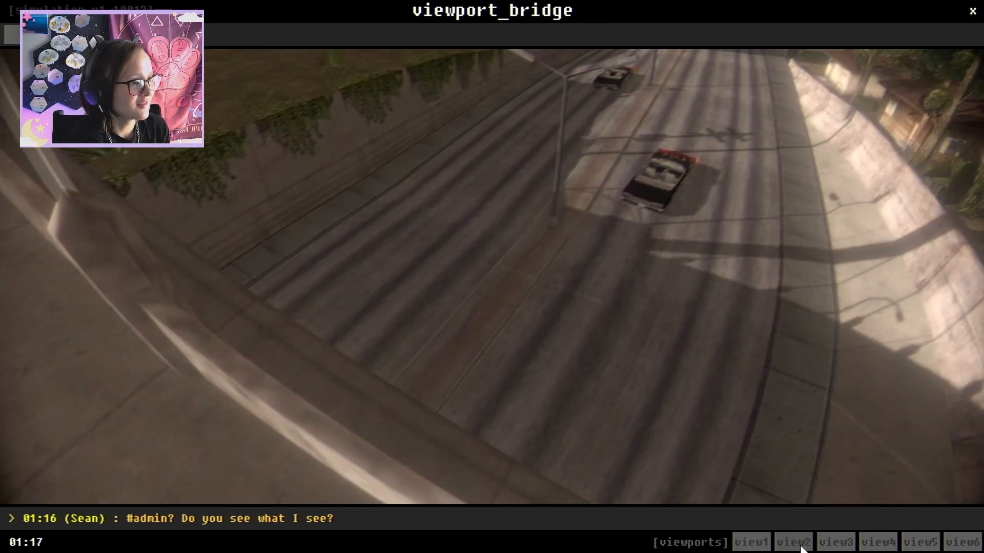
left_click(821, 546)
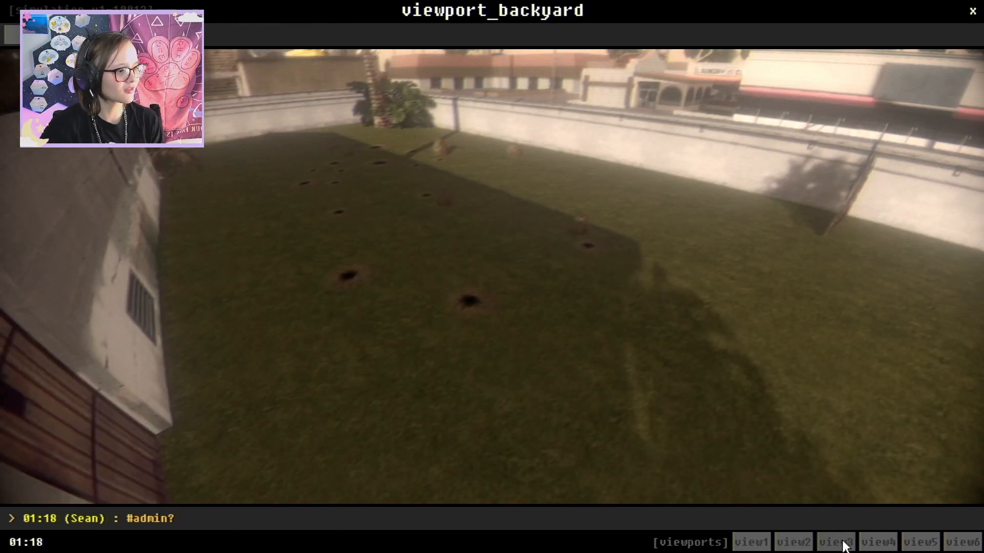
left_click(877, 546)
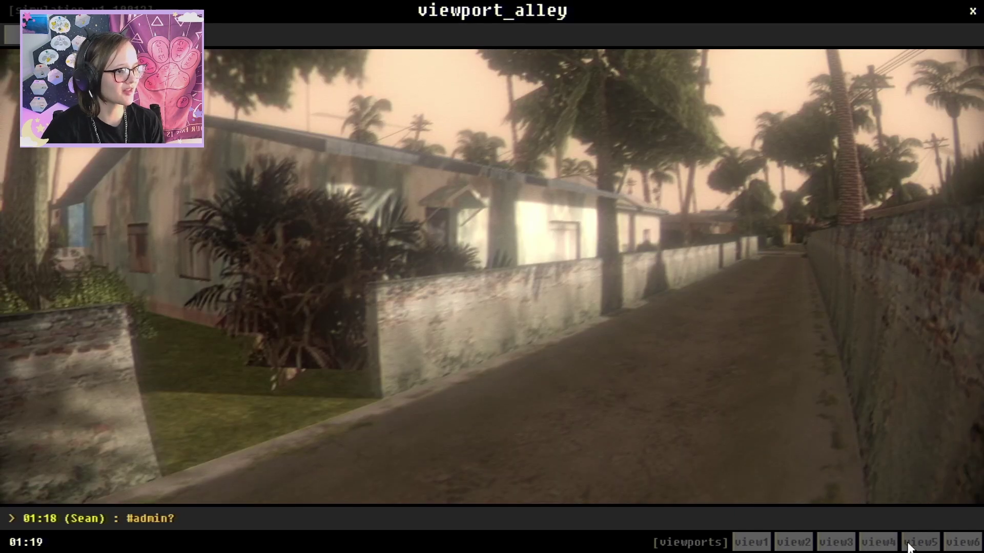
left_click(920, 546)
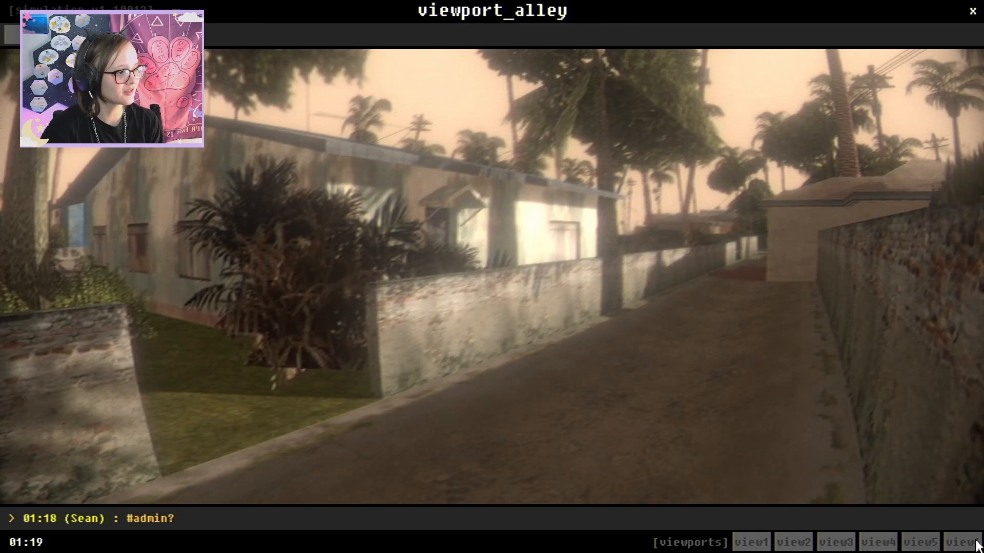
left_click(976, 546)
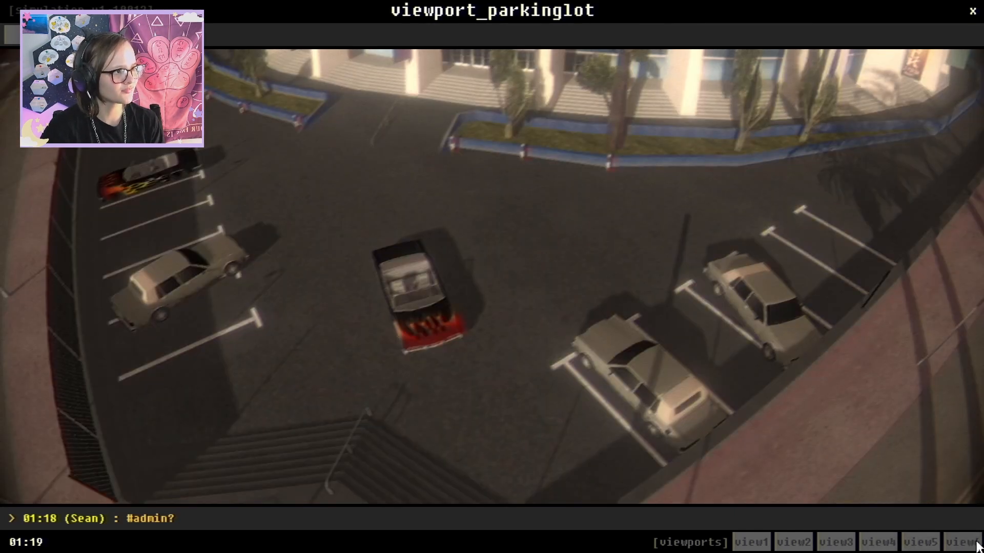
left_click(765, 547)
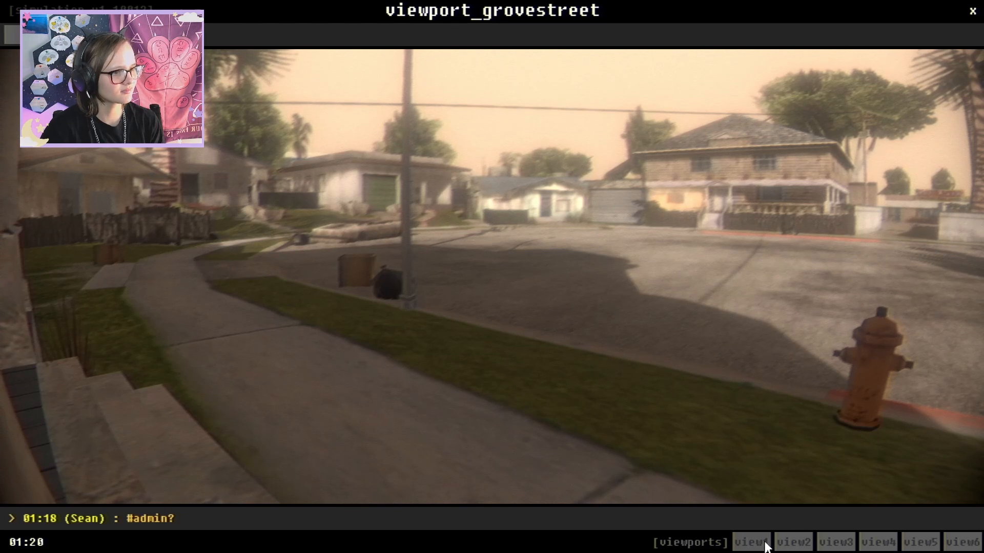
left_click(791, 544)
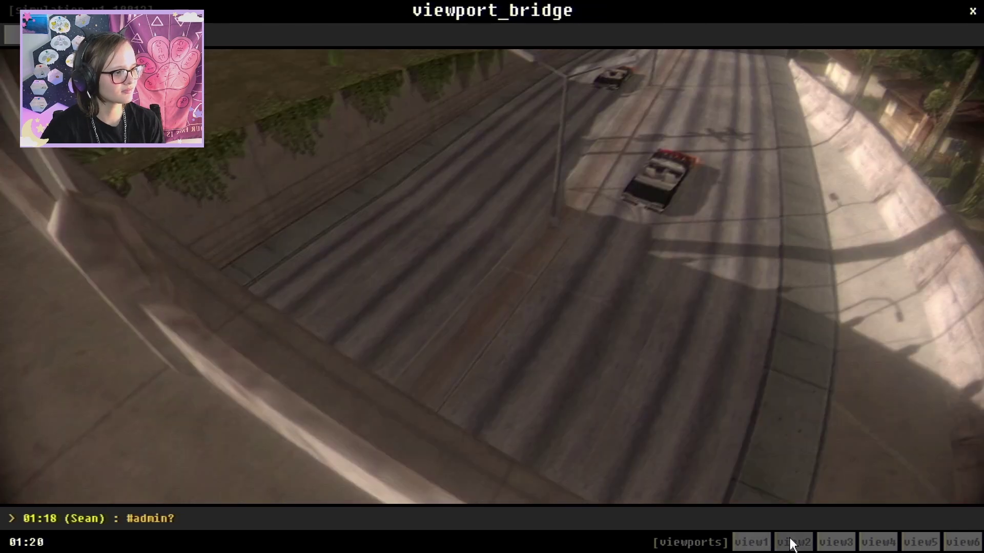
left_click(822, 543)
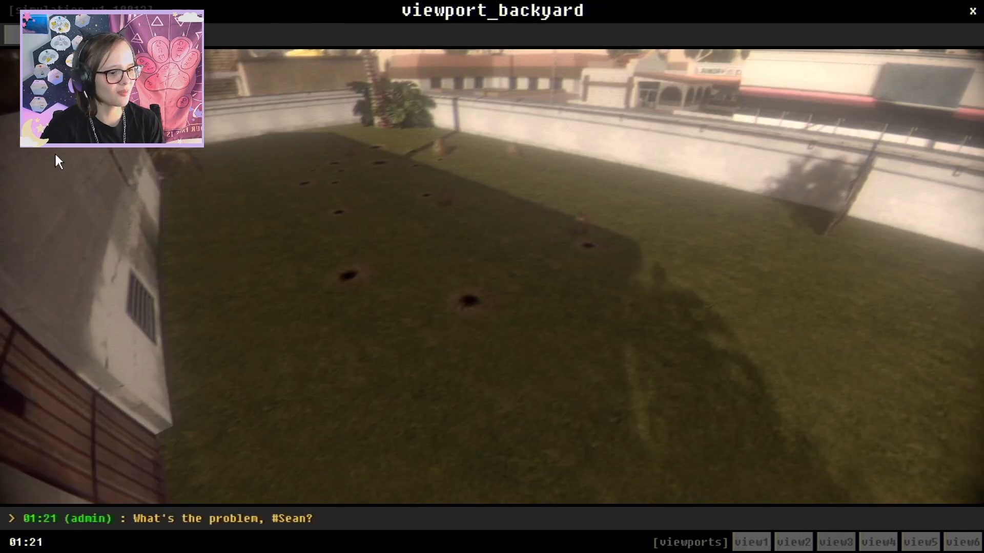
- File a backyard anomaly report, dismiss the no-such-bug error, then view bridge and offline street feeds
left_click(46, 35)
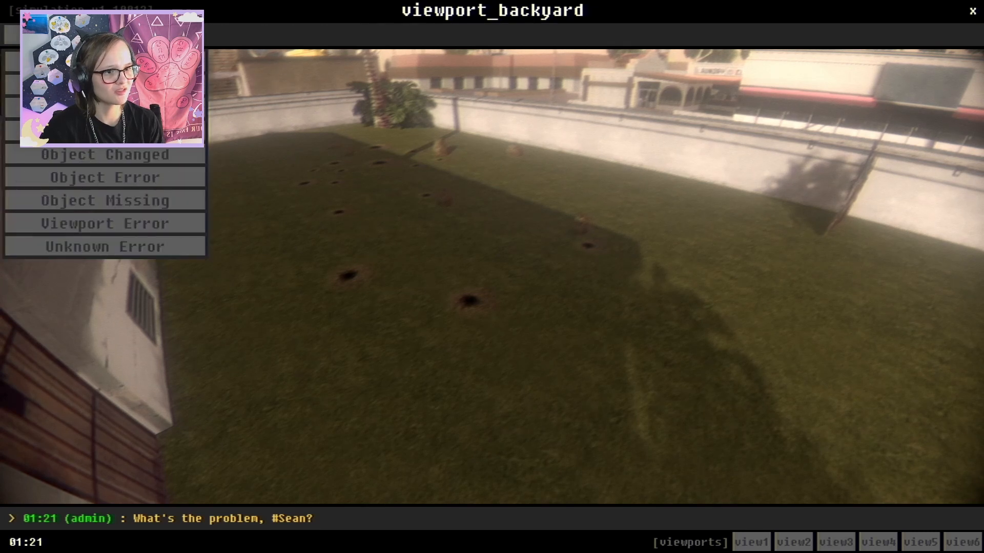
left_click(146, 245)
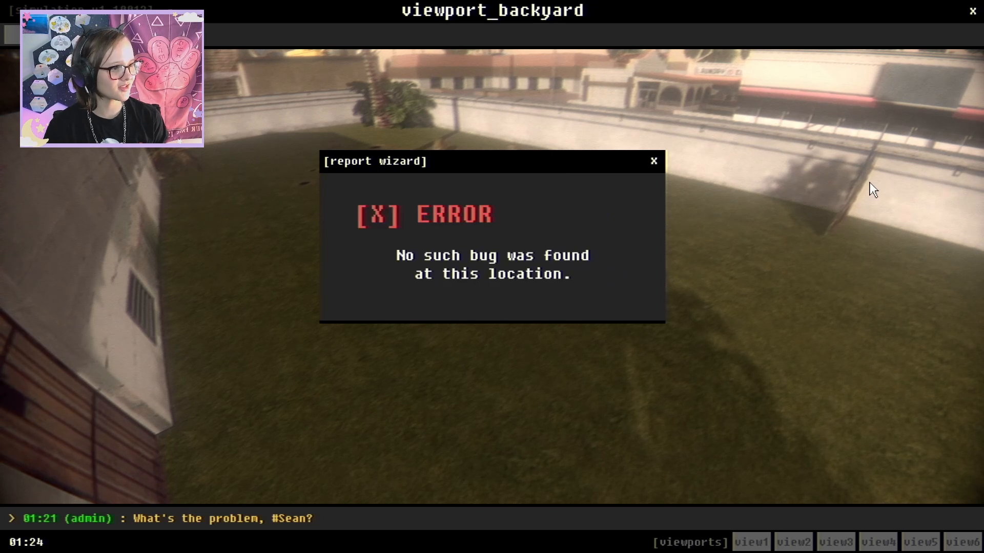
left_click(655, 161)
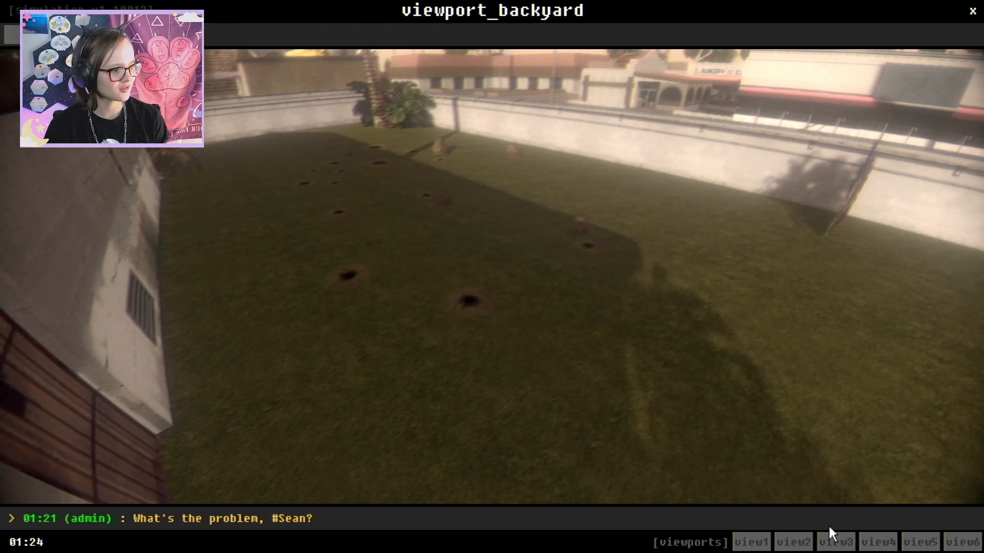
left_click(813, 543)
left_click(896, 541)
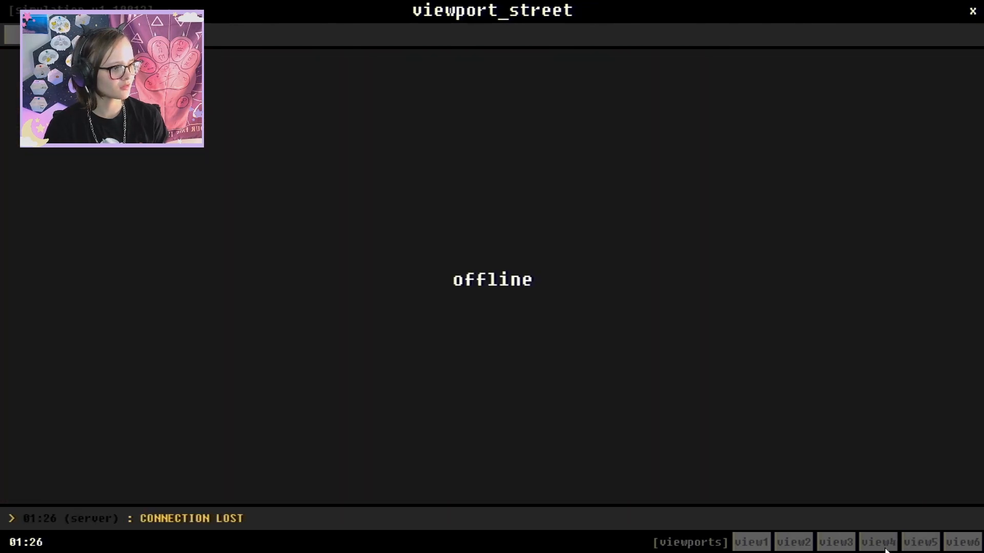
- From the bridge view, file an anomaly report with location and error type, dismissing the result
left_click(918, 543)
left_click(788, 543)
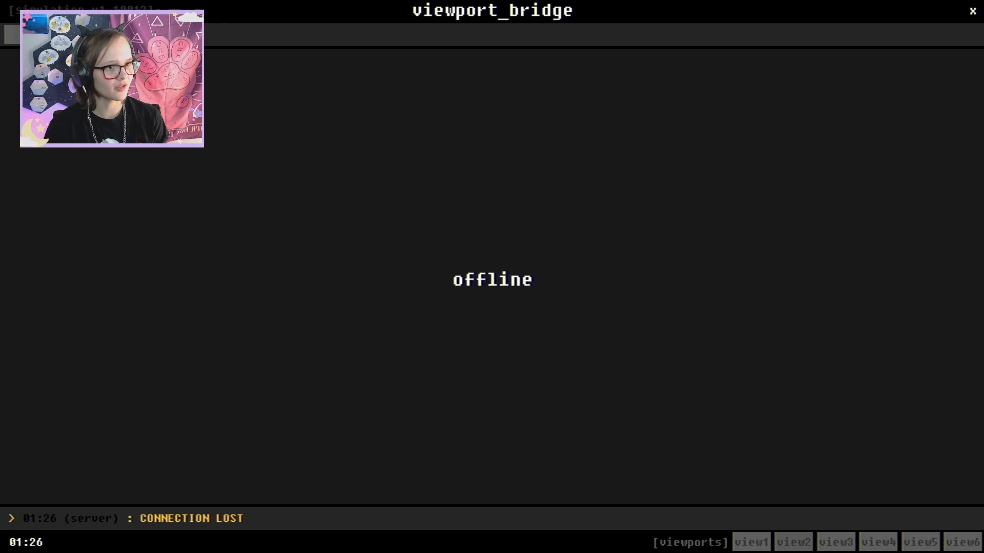
left_click(66, 35)
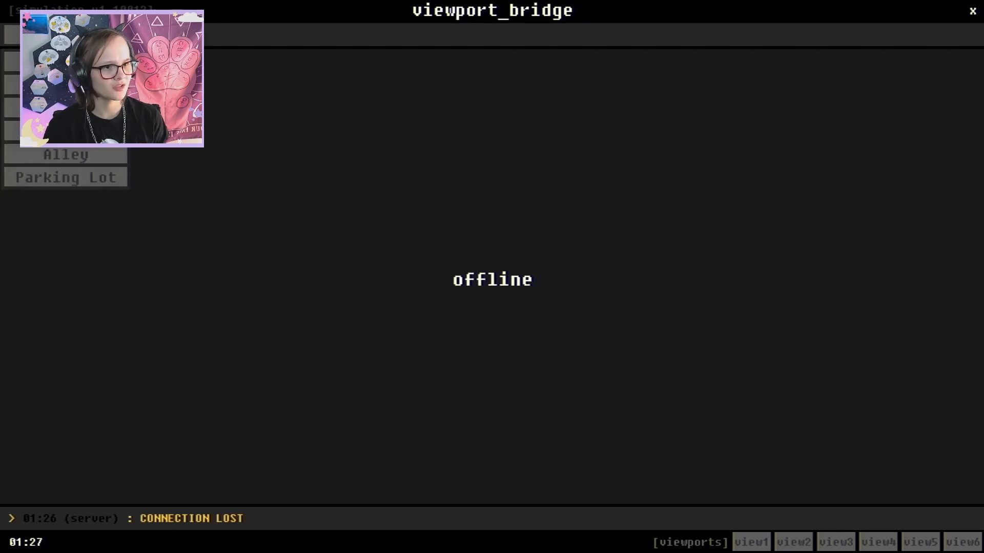
left_click(67, 178)
left_click(97, 223)
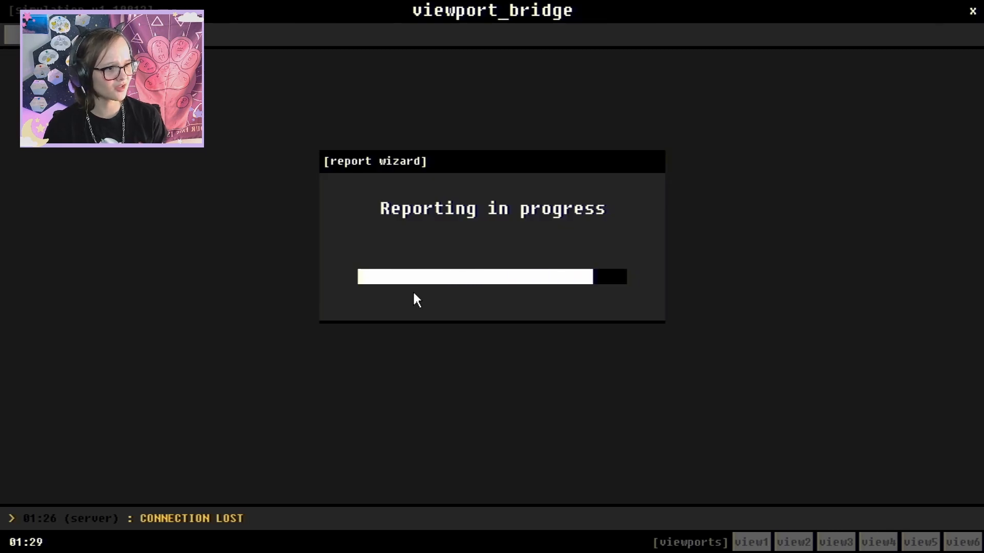
left_click(656, 166)
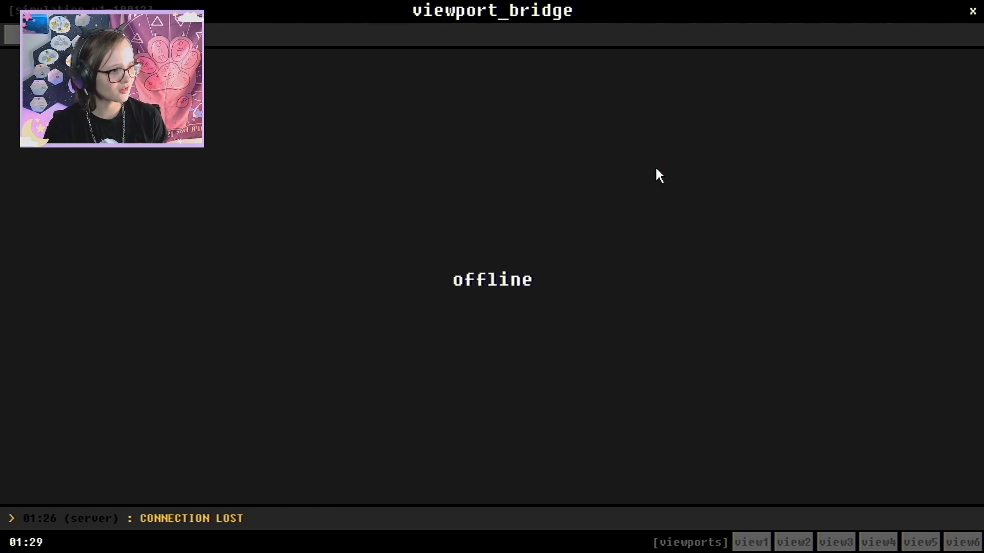
- Step through the offline feeds from Grove Street to the alley view as it reconnects
left_click(750, 540)
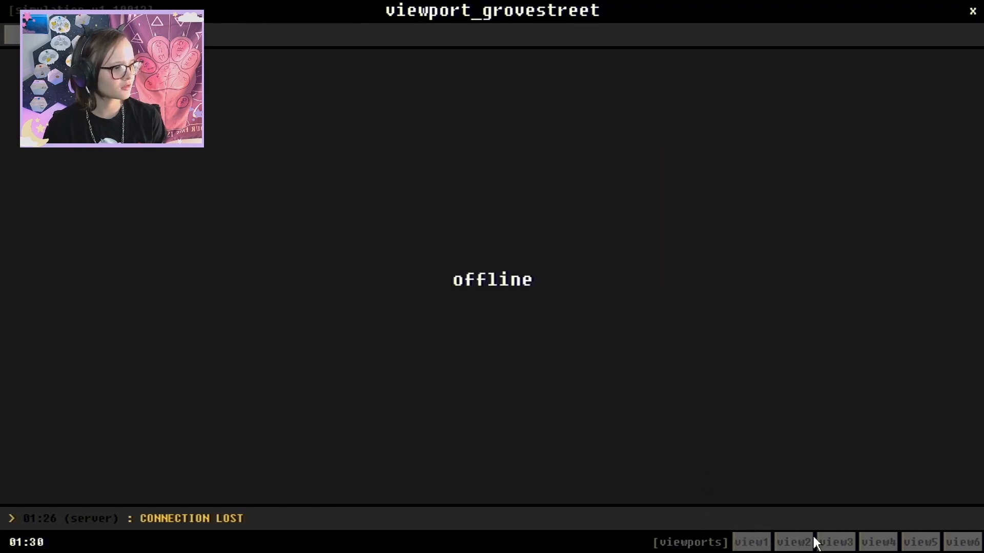
left_click(880, 542)
left_click(919, 542)
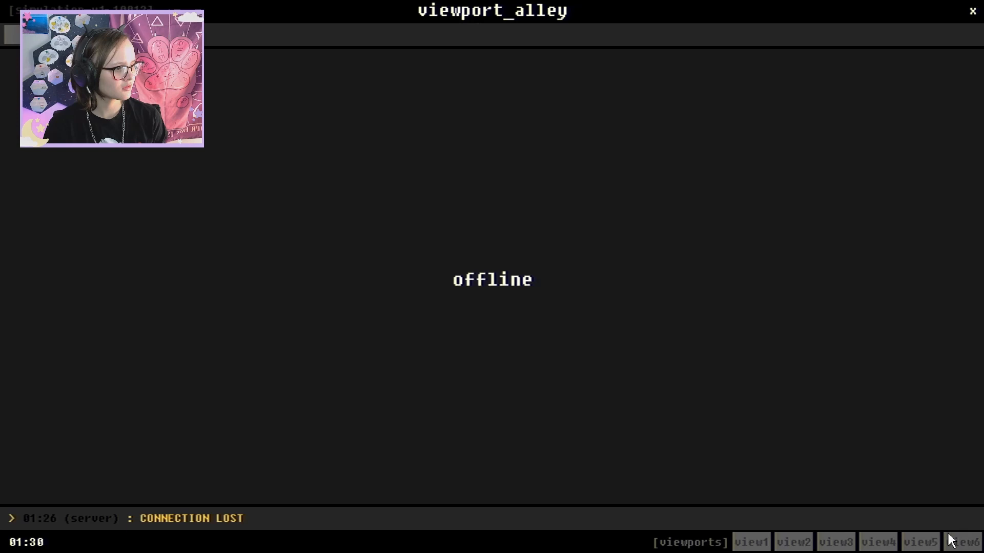
left_click(956, 542)
left_click(915, 546)
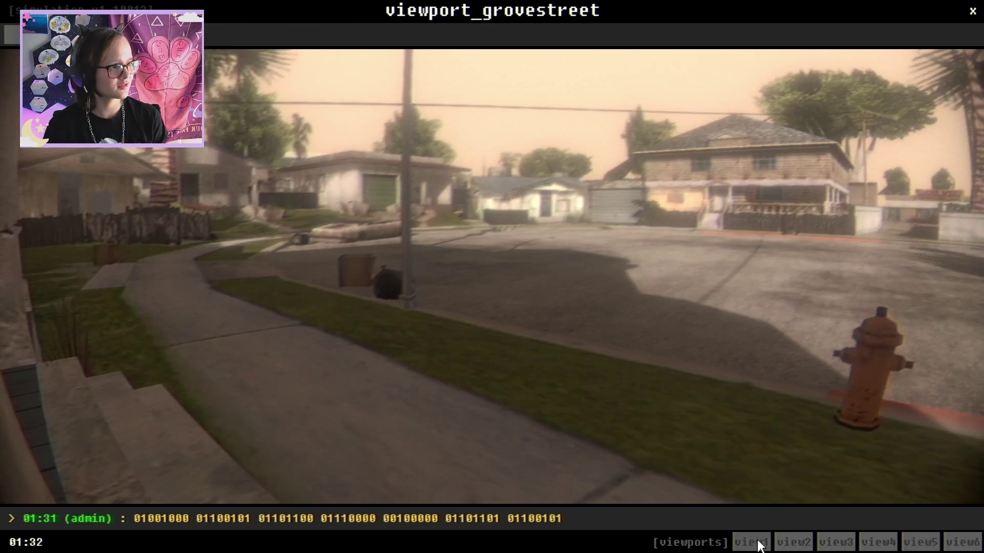
left_click(759, 543)
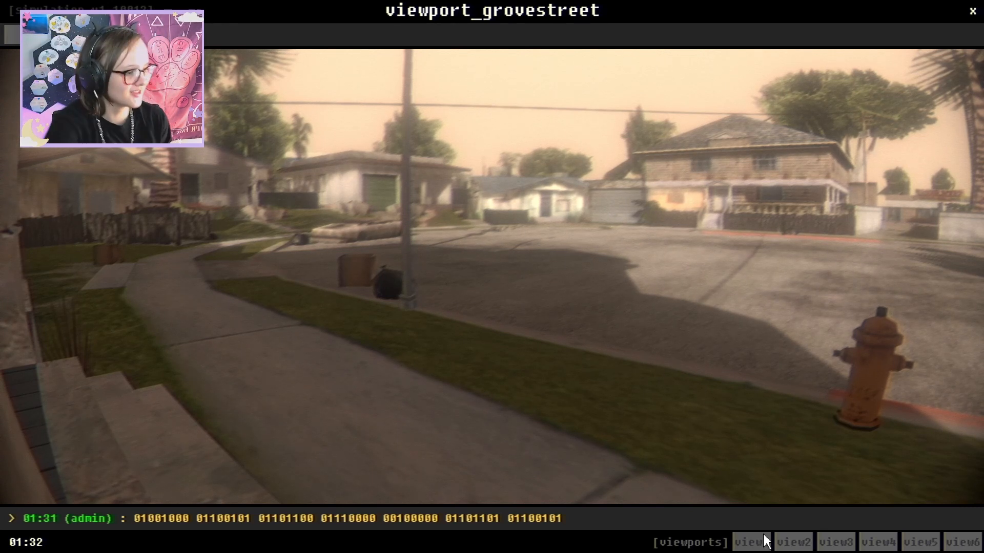
left_click(793, 544)
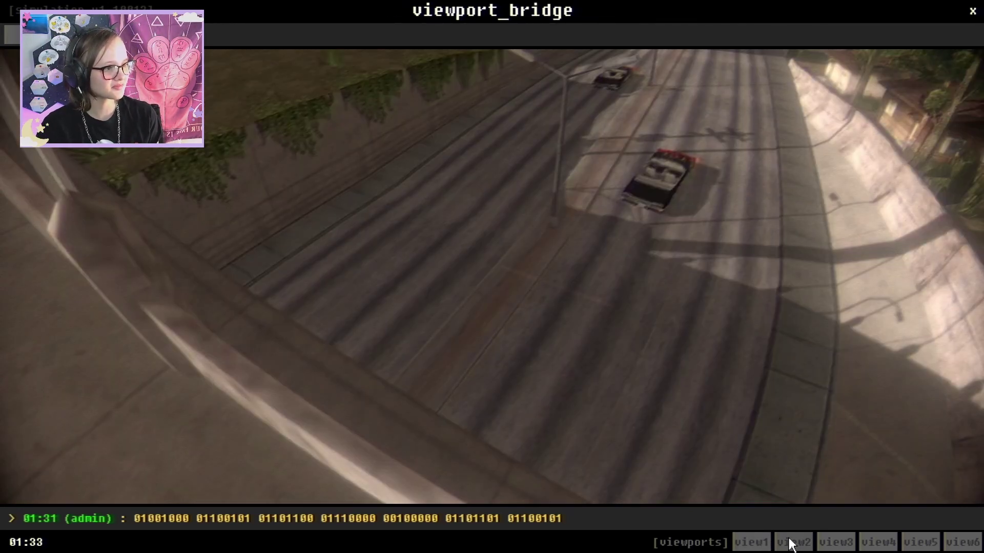
left_click(827, 544)
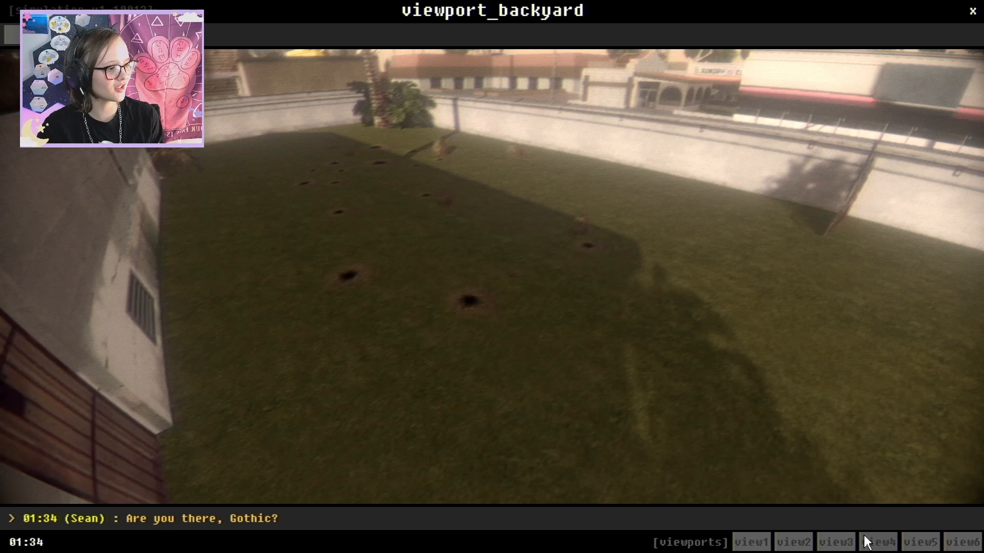
left_click(866, 541)
left_click(839, 544)
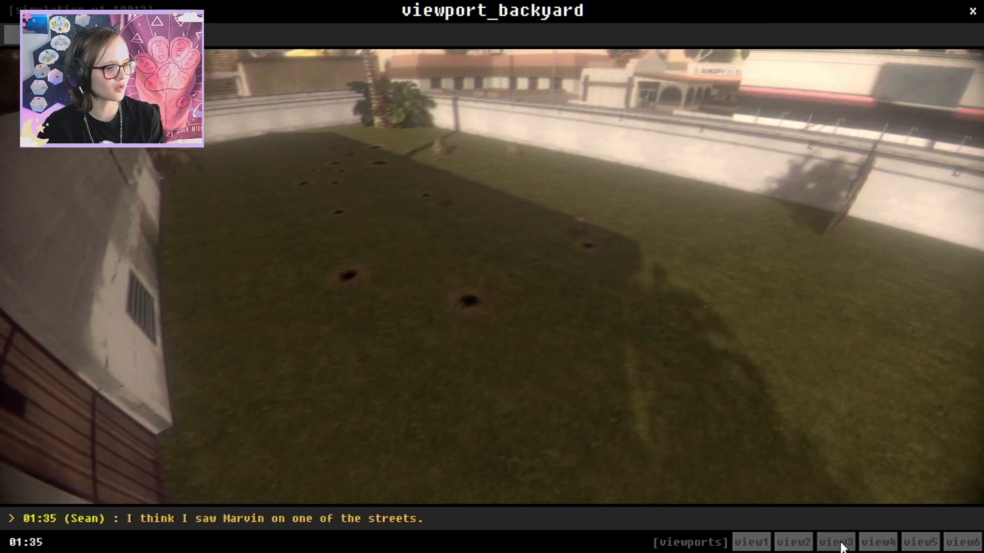
left_click(893, 544)
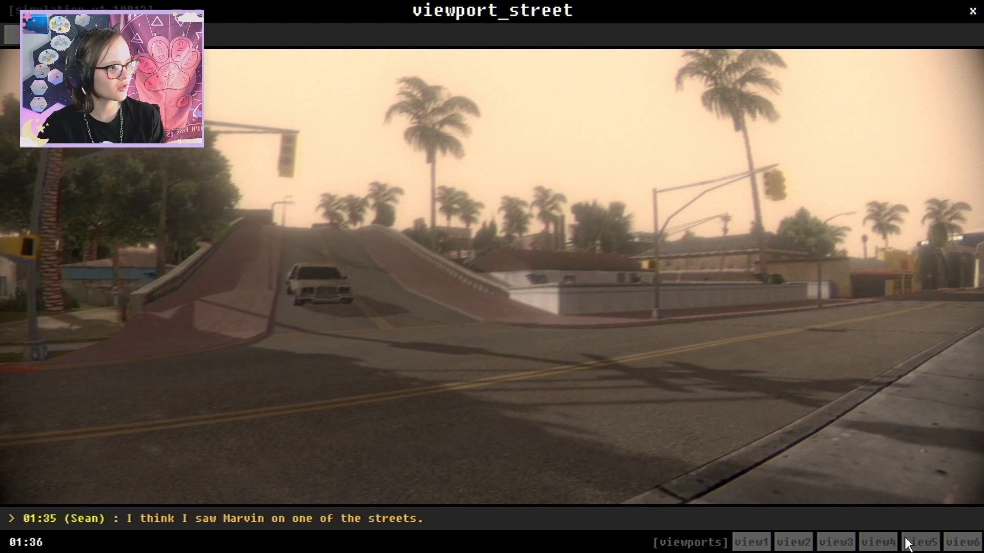
left_click(908, 544)
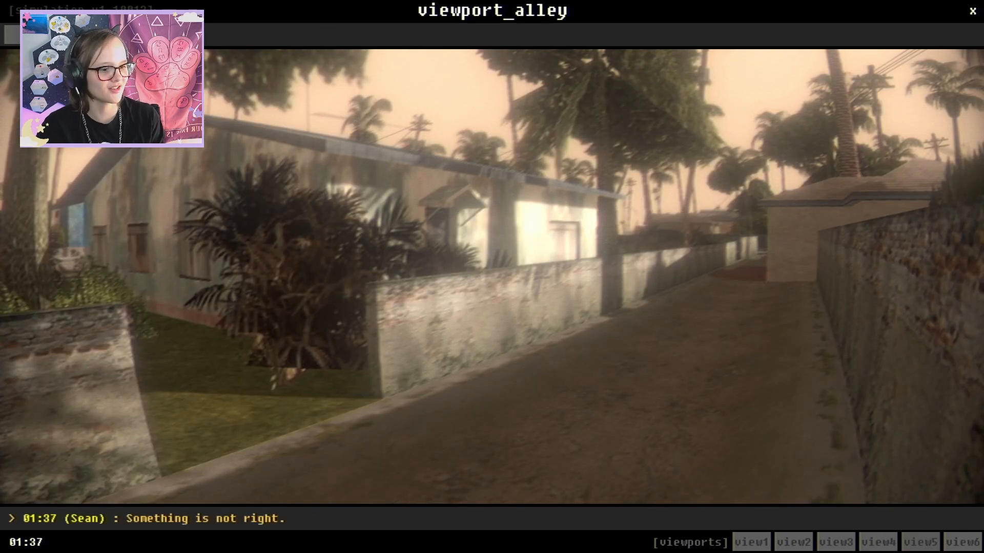
- Report an Object Error in the Alley and dismiss the no-bug-found result
left_click(100, 35)
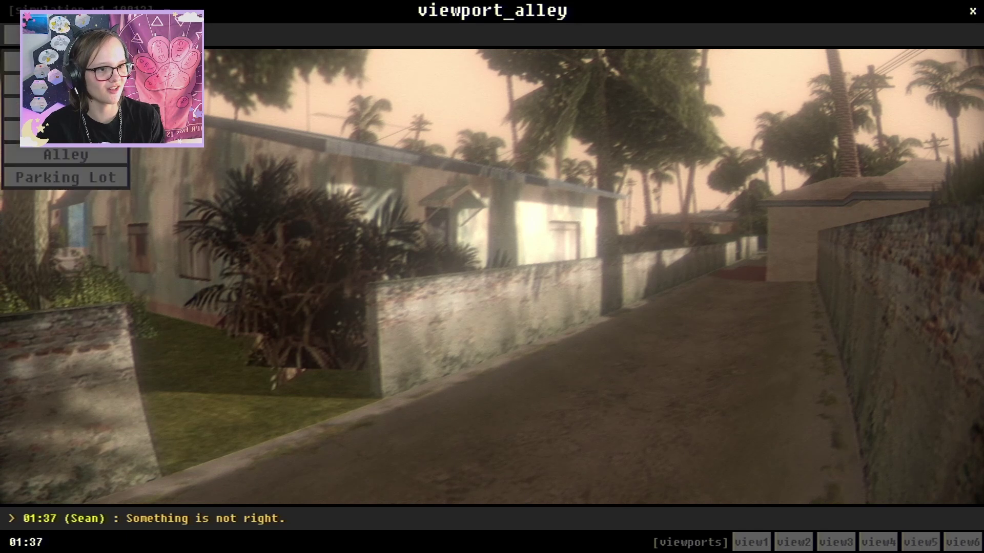
left_click(105, 157)
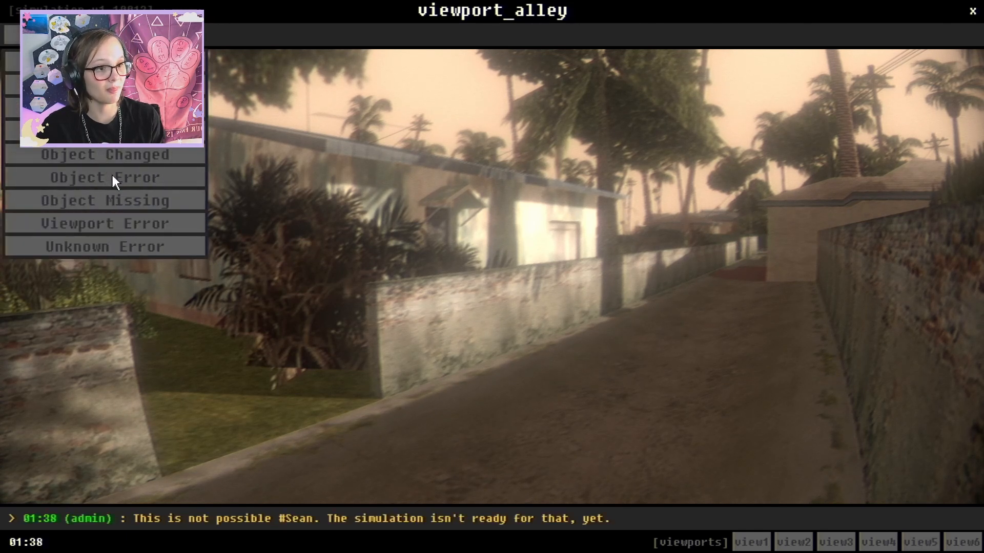
left_click(150, 174)
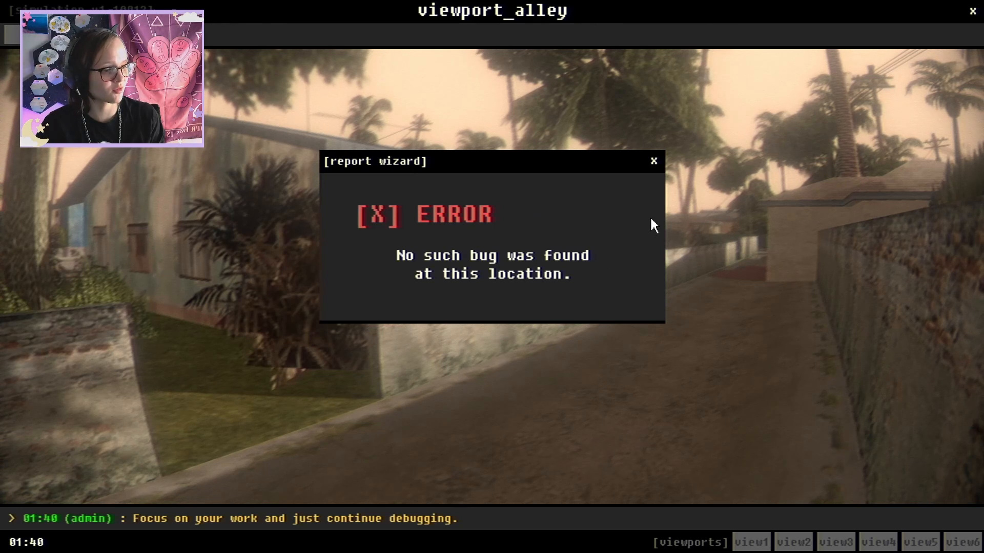
left_click(654, 161)
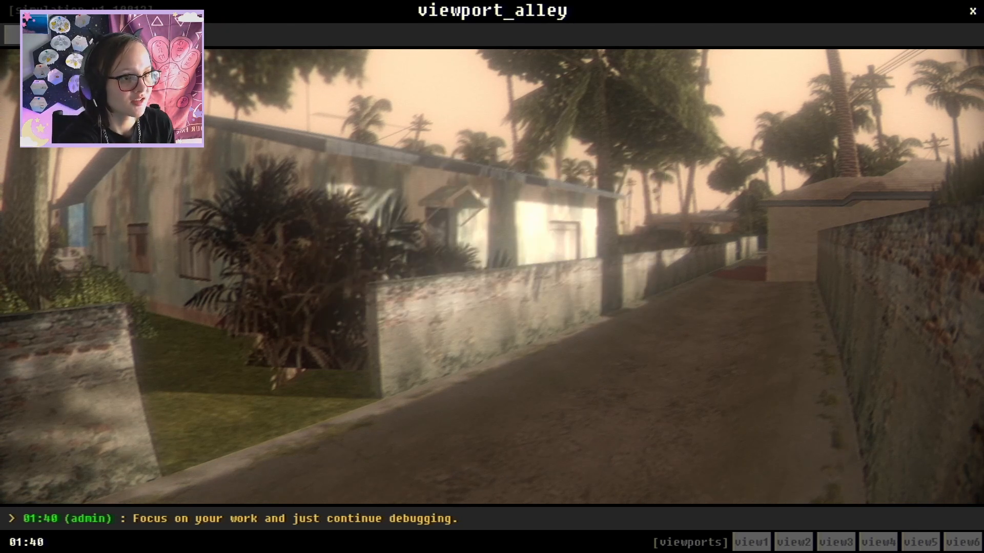
- Report Object Changed in the Alley, which gets fixed, and close the Fixing dialog
left_click(105, 35)
left_click(96, 162)
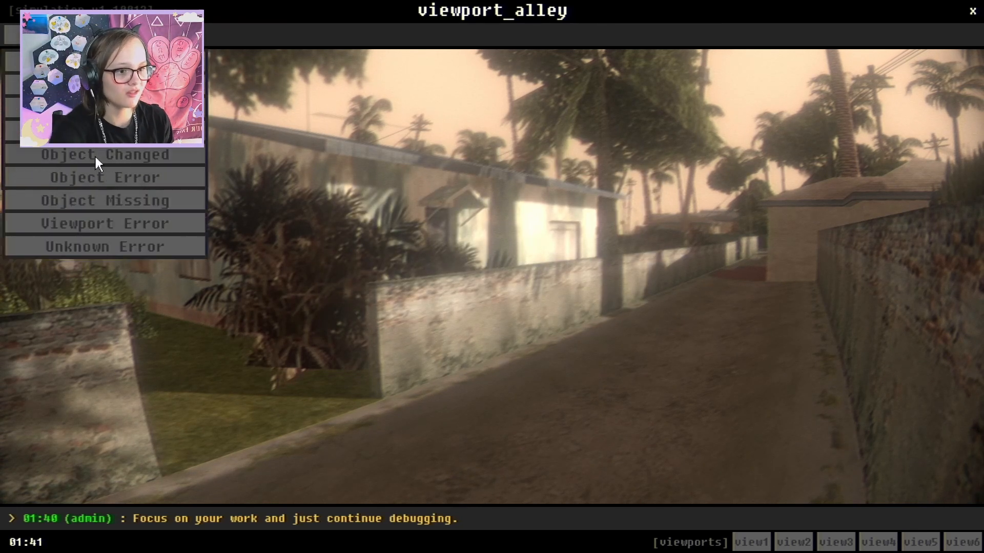
left_click(142, 155)
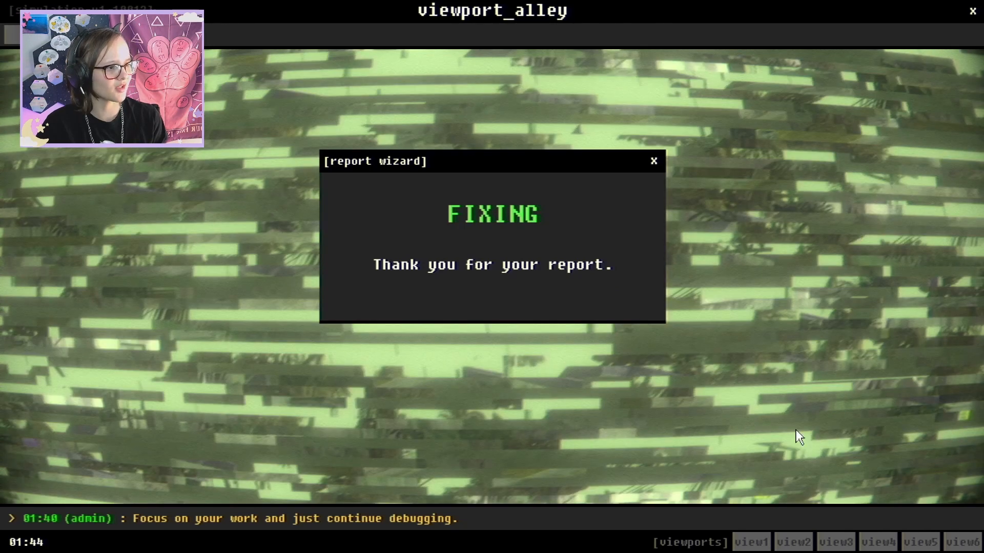
left_click(655, 161)
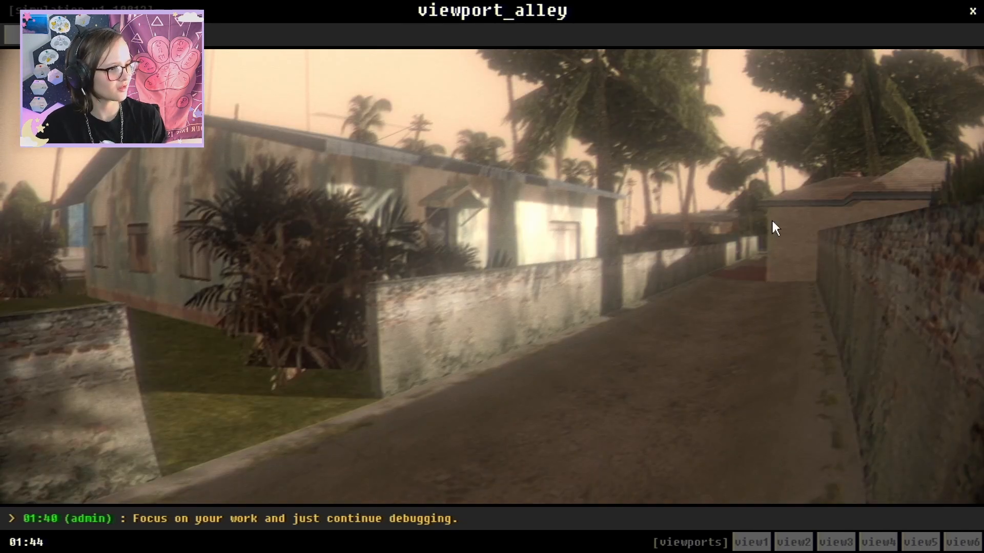
- Report an Object Error in the Alley again and dismiss the failed result
left_click(66, 34)
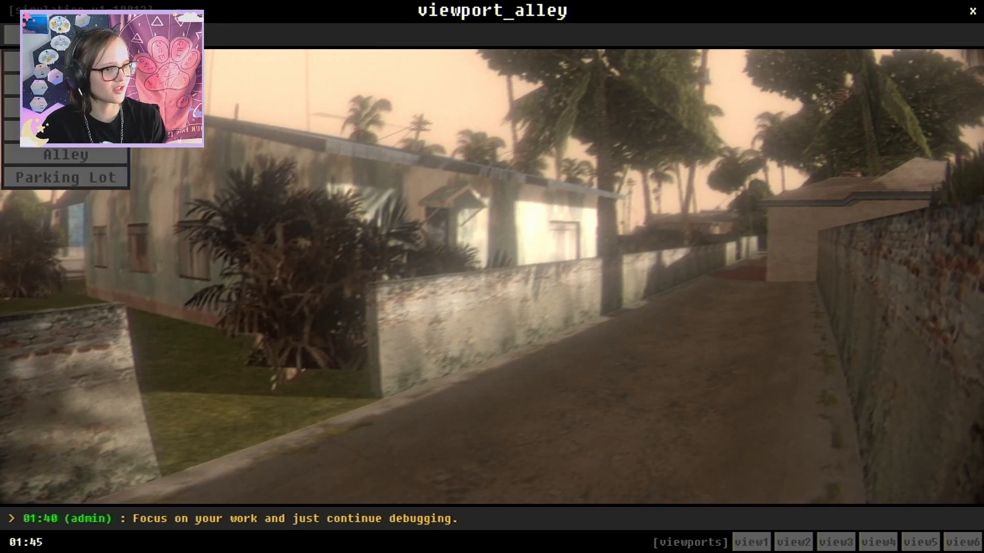
left_click(88, 153)
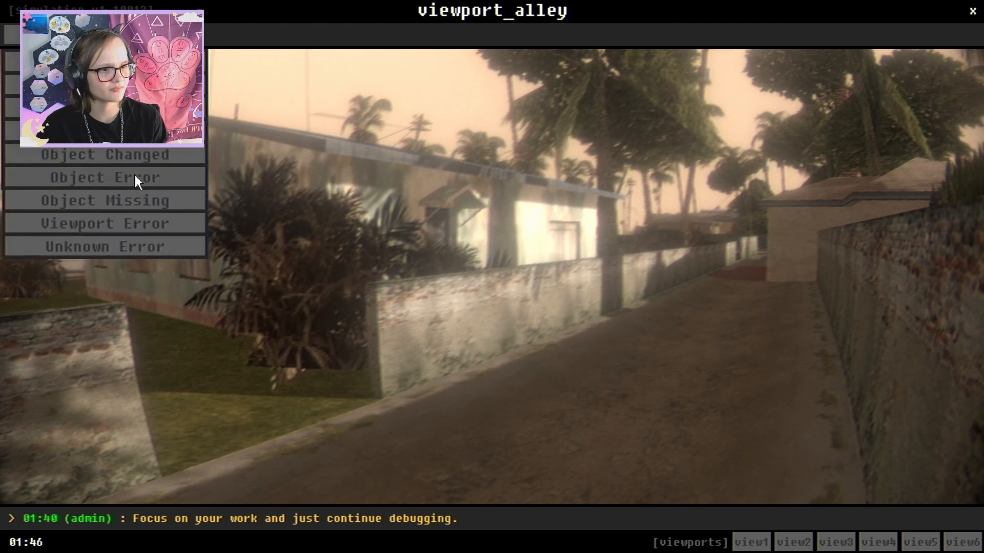
left_click(113, 244)
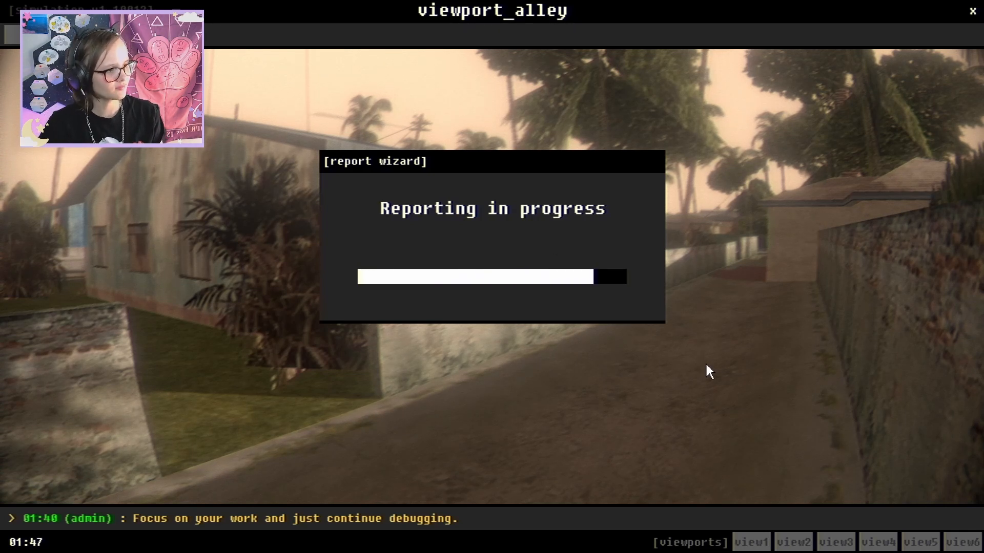
left_click(653, 161)
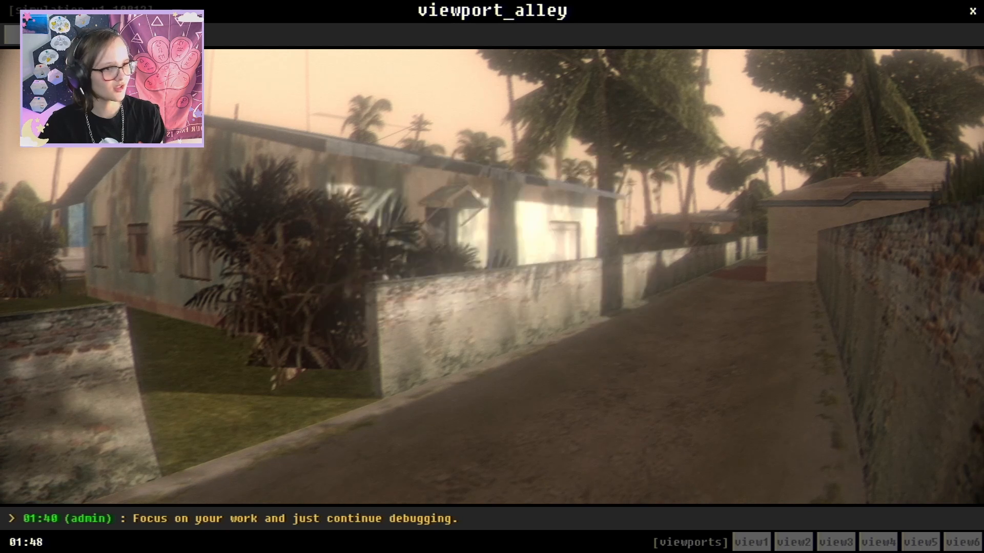
- Report Object Changed in the Alley so the second alley anomaly gets fixed
left_click(12, 35)
left_click(84, 151)
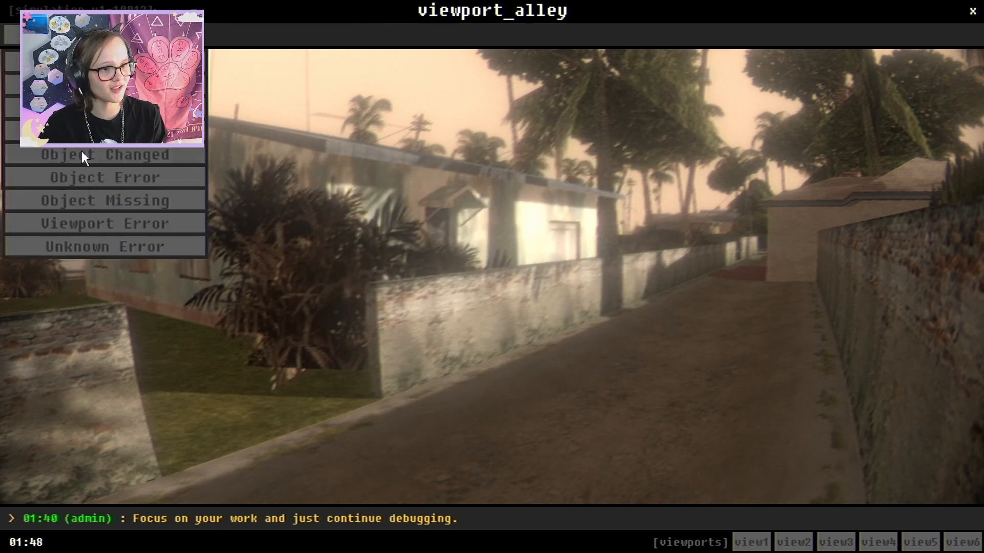
left_click(106, 153)
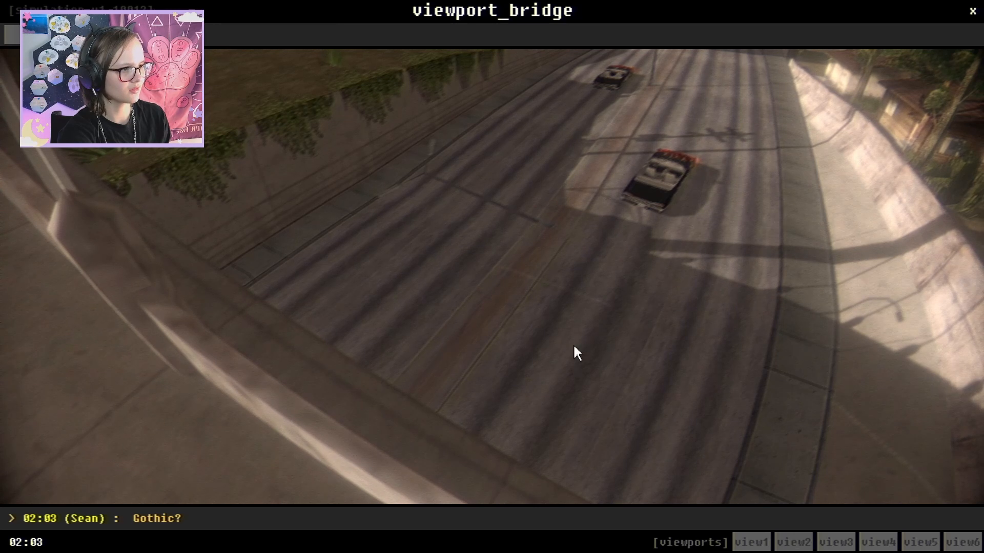
- Report Object Changed on the bridge and dismiss the no-such-bug result
left_click(65, 35)
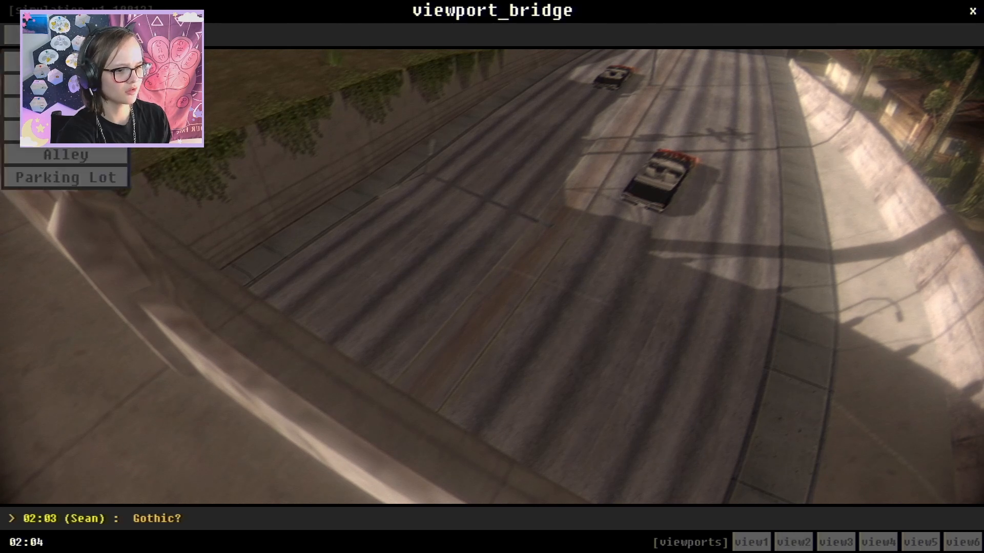
left_click(142, 36)
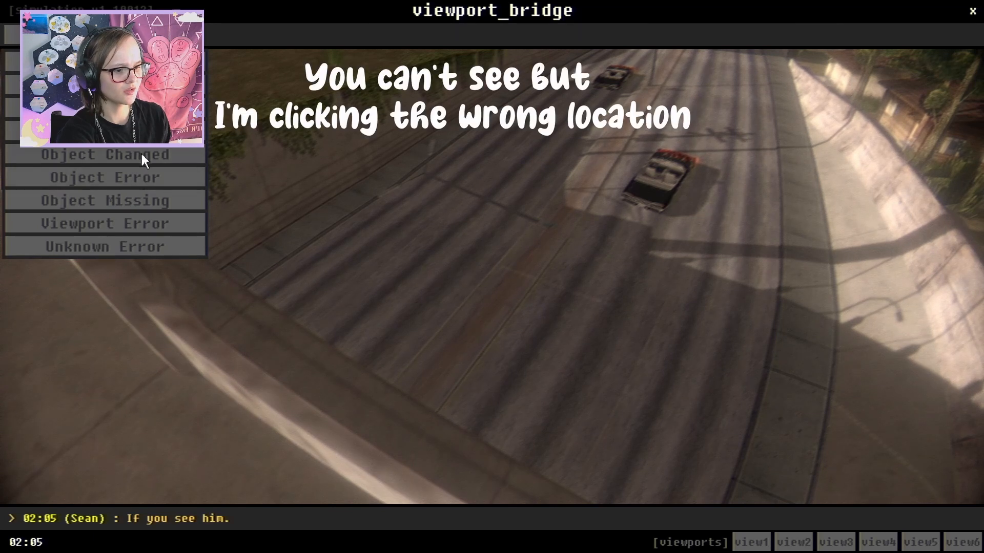
left_click(141, 154)
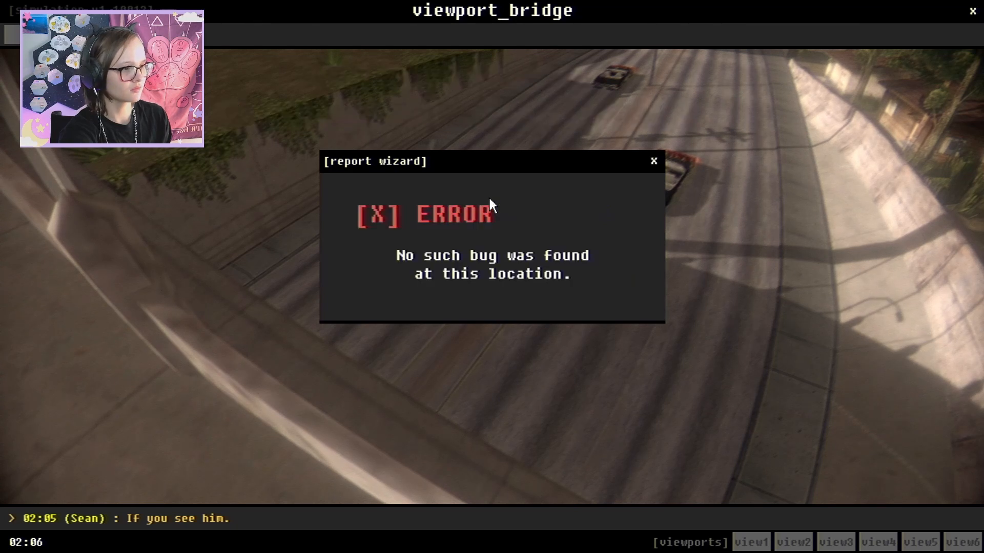
left_click(654, 161)
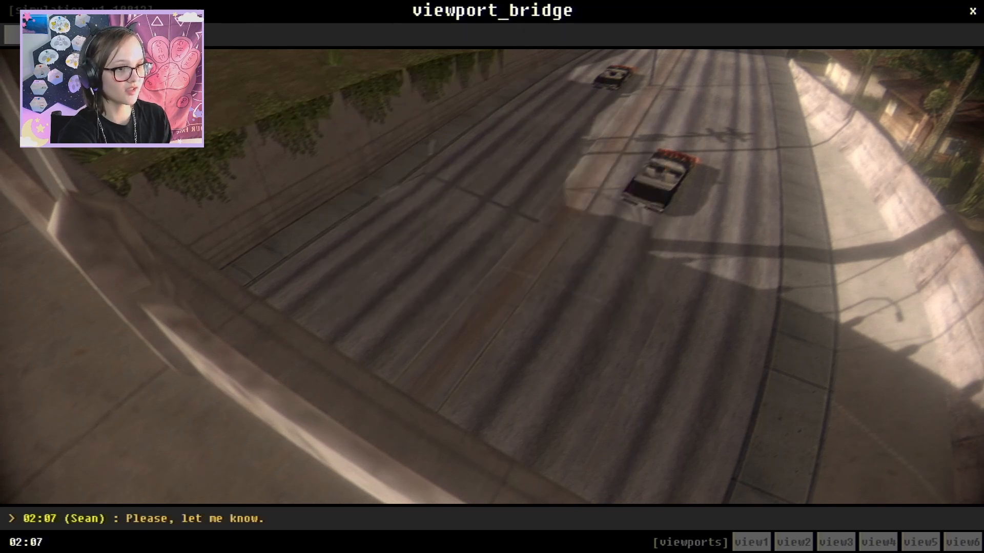
- Resubmit the bridge anomaly report with location and error type chosen again
left_click(108, 177)
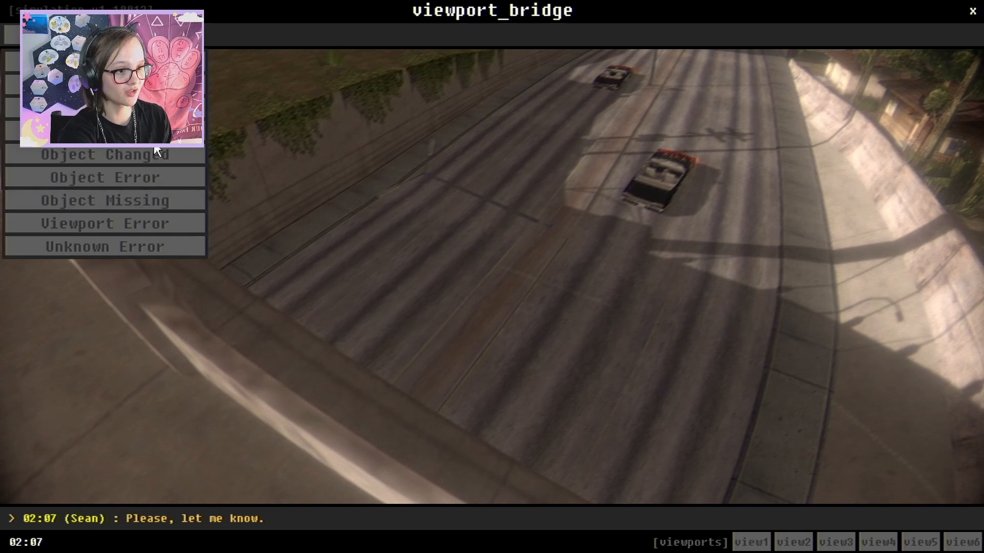
left_click(161, 175)
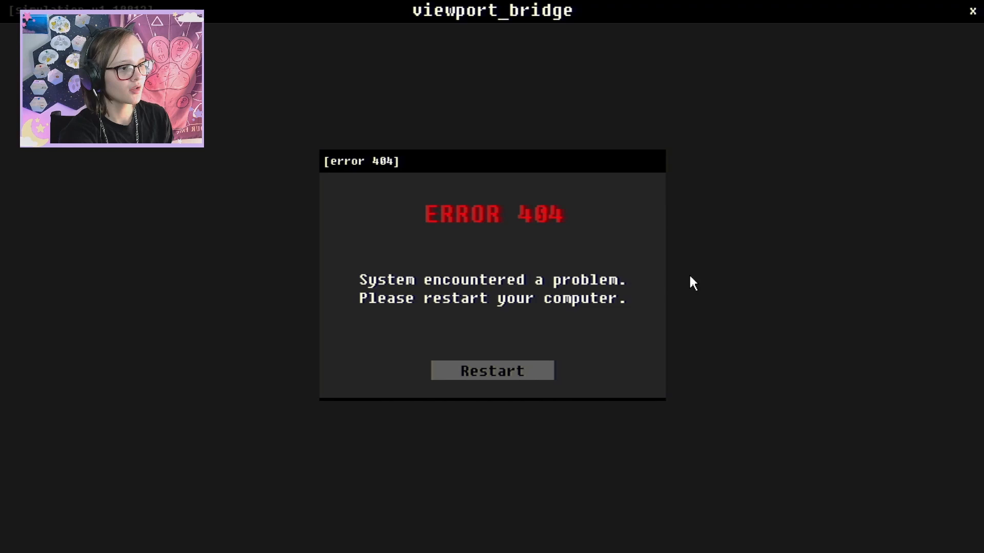
- Restart after the error and sign back in as Gothic with username and password
left_click(509, 370)
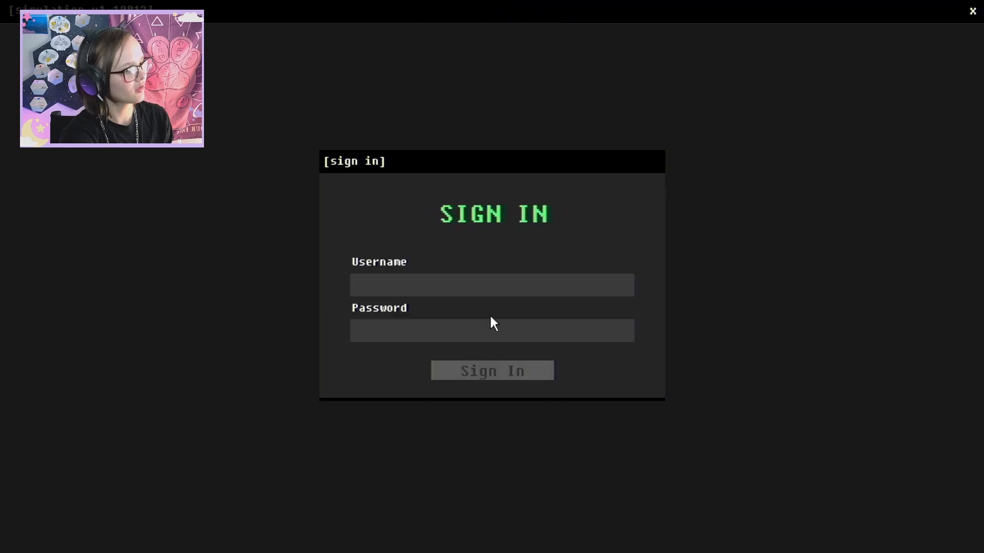
left_click(465, 287)
type("Got")
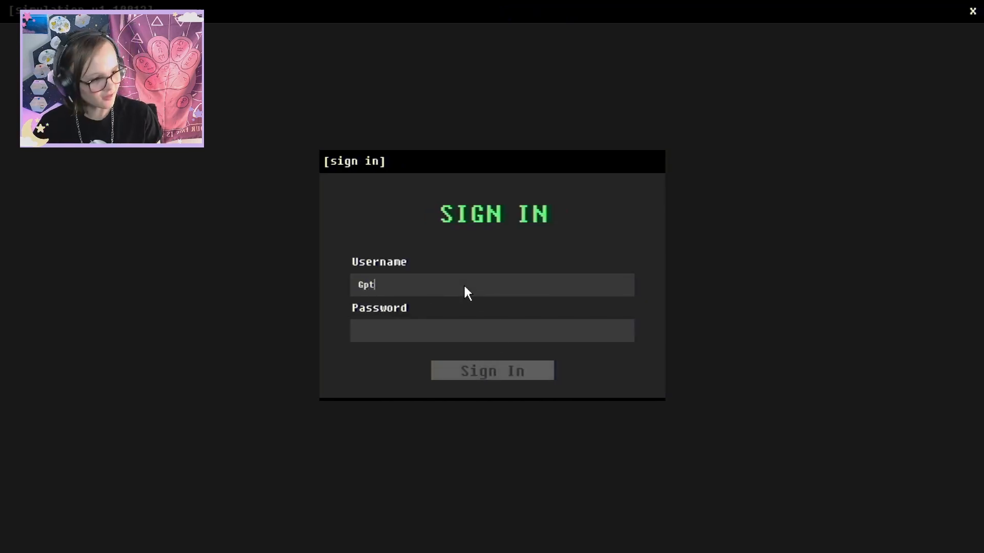
key("BackSpace")
key("BackSpace")
type("othic")
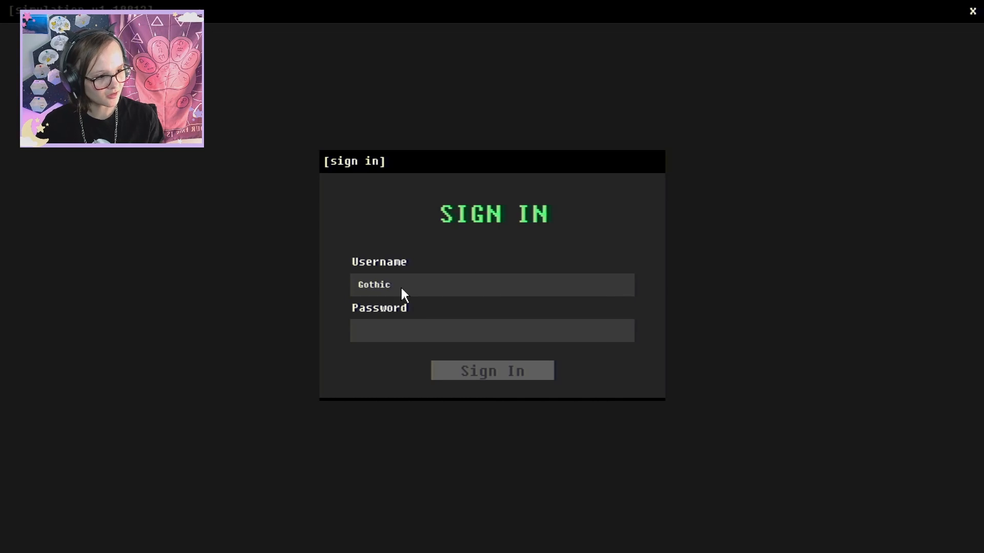
left_click(421, 331)
type("****")
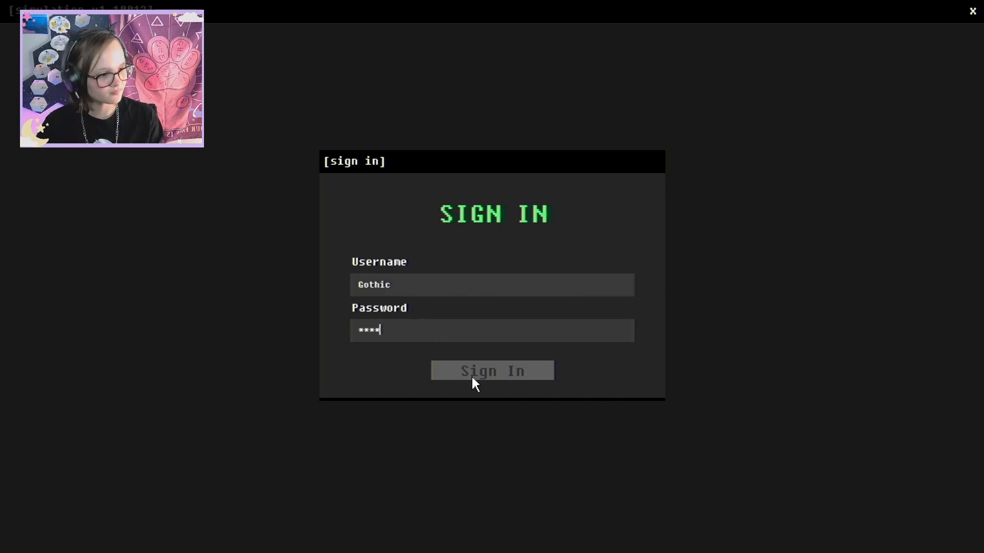
left_click(480, 370)
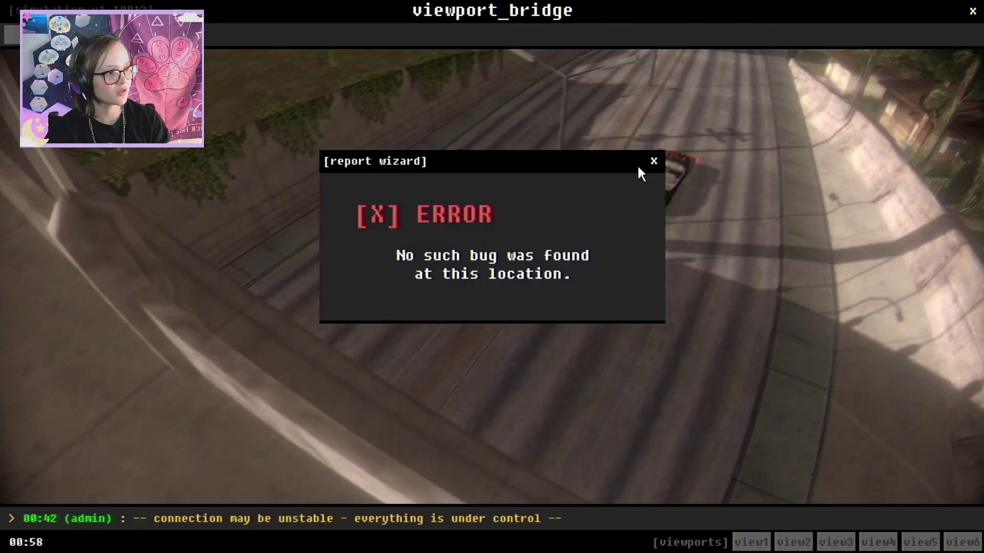
- Dismiss the report error and bring up the anomaly types from the report menu
left_click(653, 162)
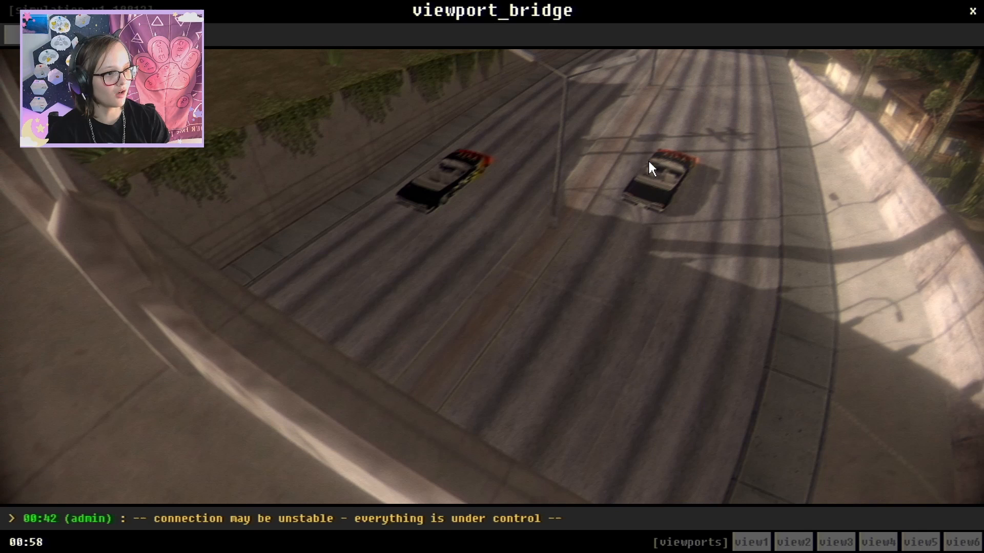
left_click(65, 36)
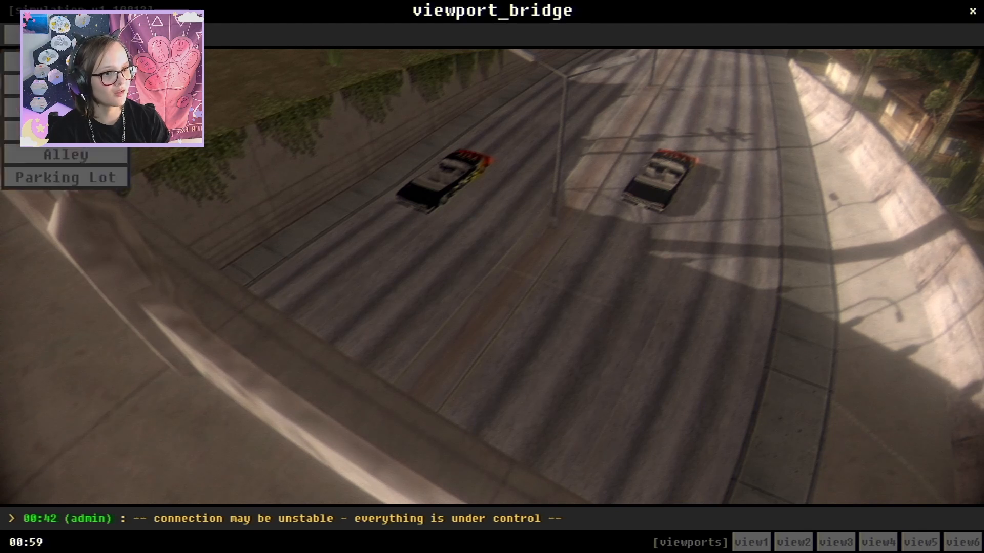
left_click(66, 108)
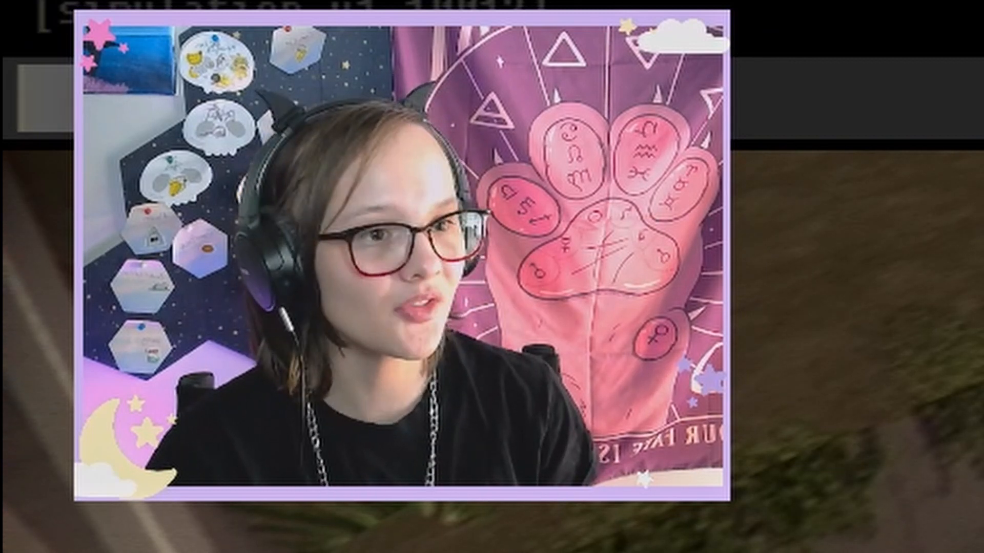
- Report the parking lot anomaly, get it fixed and close the FIXING confirmation
left_click(90, 177)
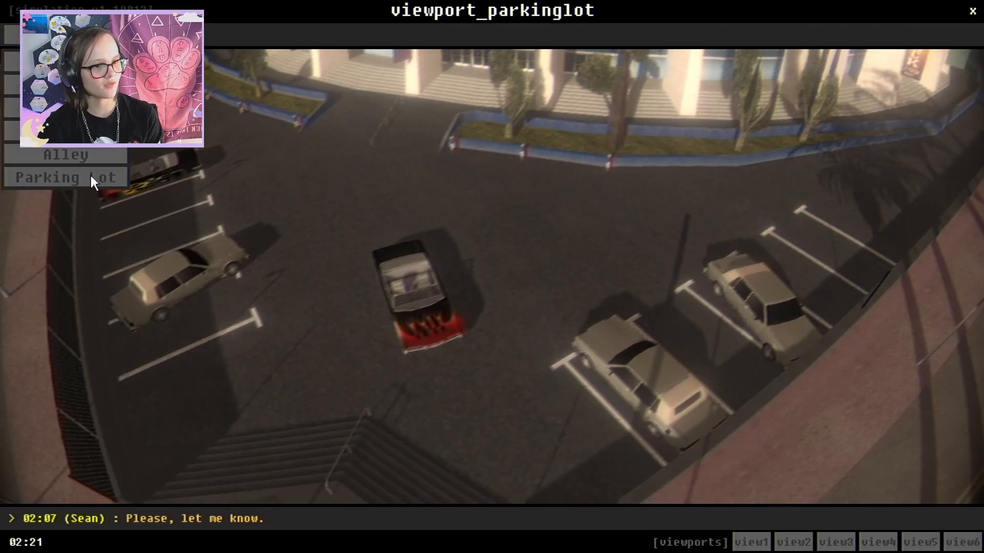
left_click(103, 151)
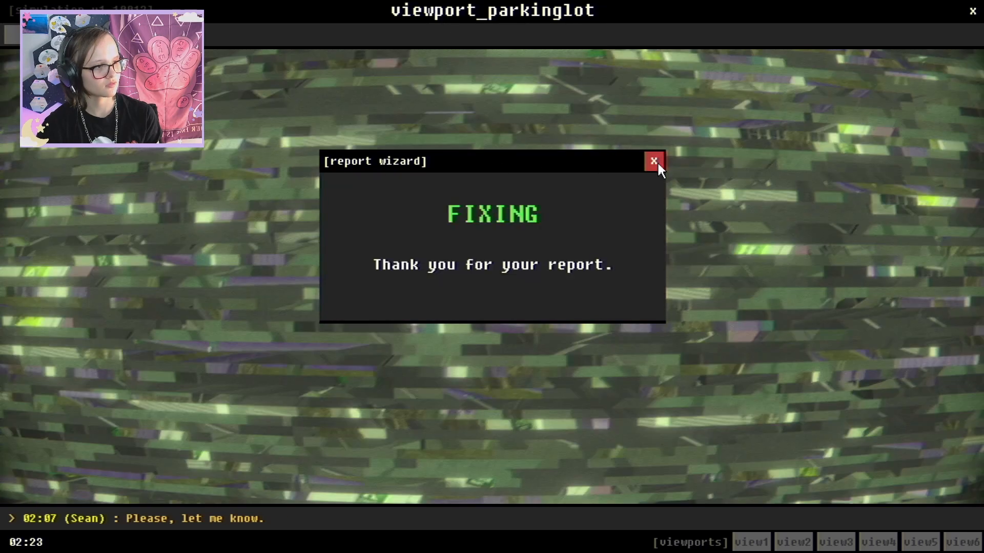
left_click(655, 163)
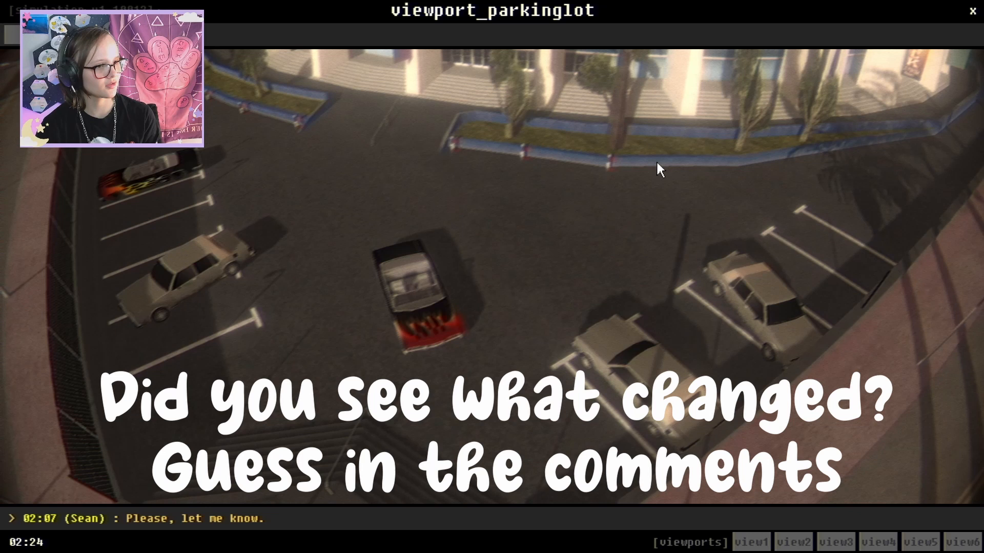
- Switch to the Grove Street camera and bring up the anomaly types from the report menu
left_click(750, 542)
left_click(12, 35)
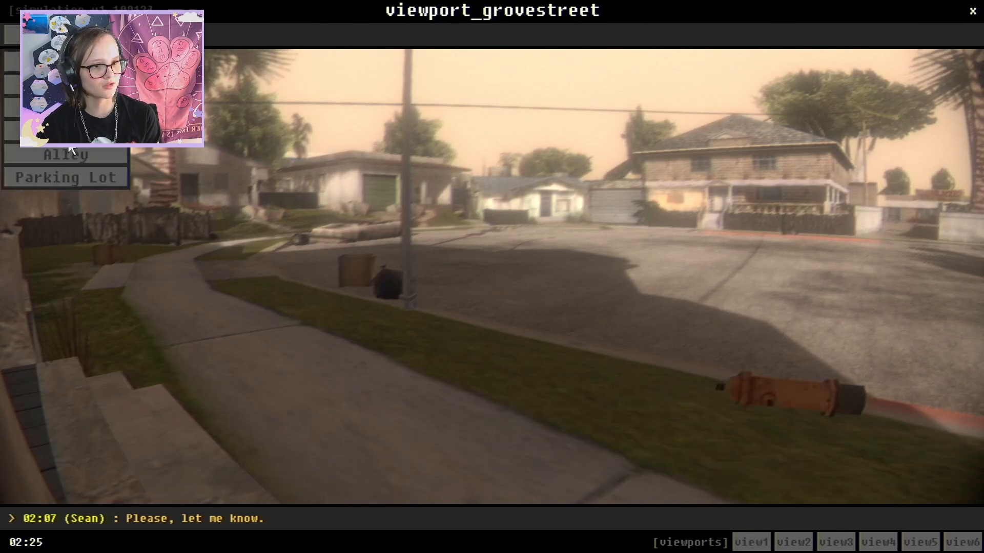
left_click(105, 153)
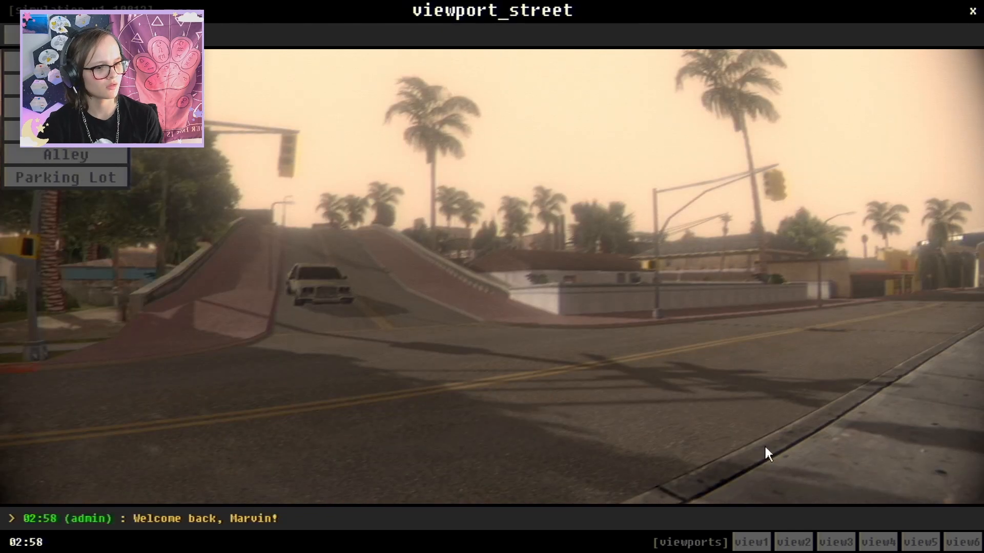
- Report an alley anomaly, get the no-bug-found error and dismiss it
left_click(921, 543)
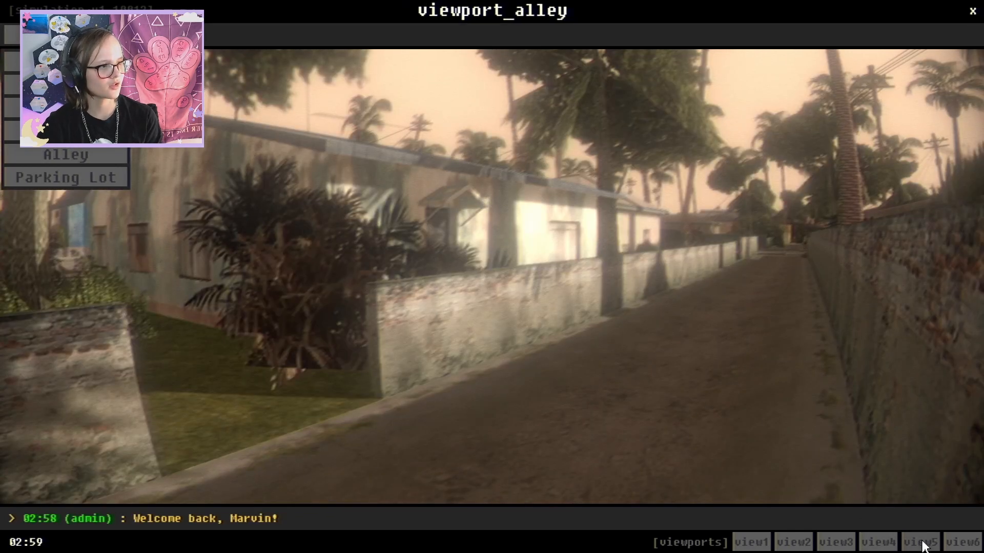
left_click(82, 154)
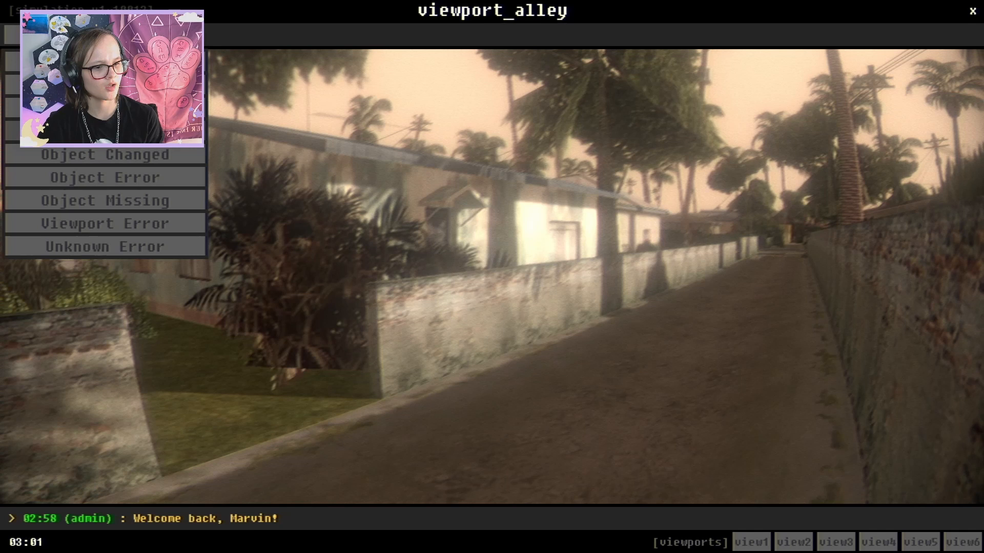
left_click(106, 131)
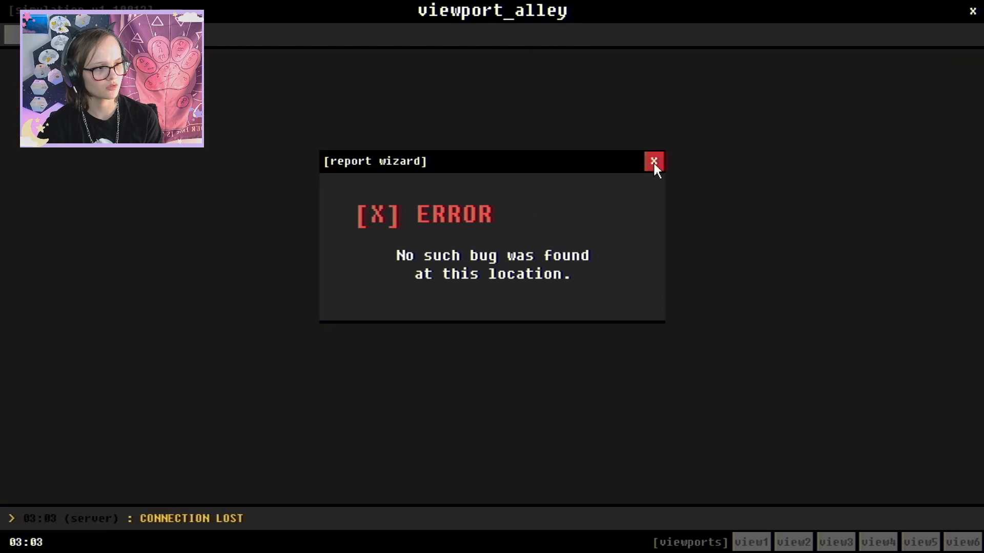
left_click(652, 161)
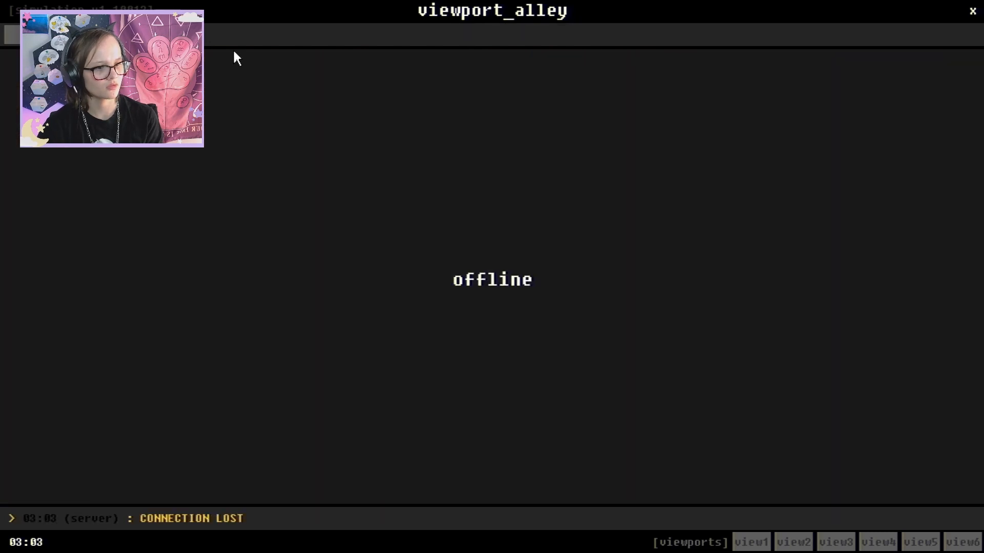
- Choose Alley in the report menu to list its anomaly types
left_click(12, 35)
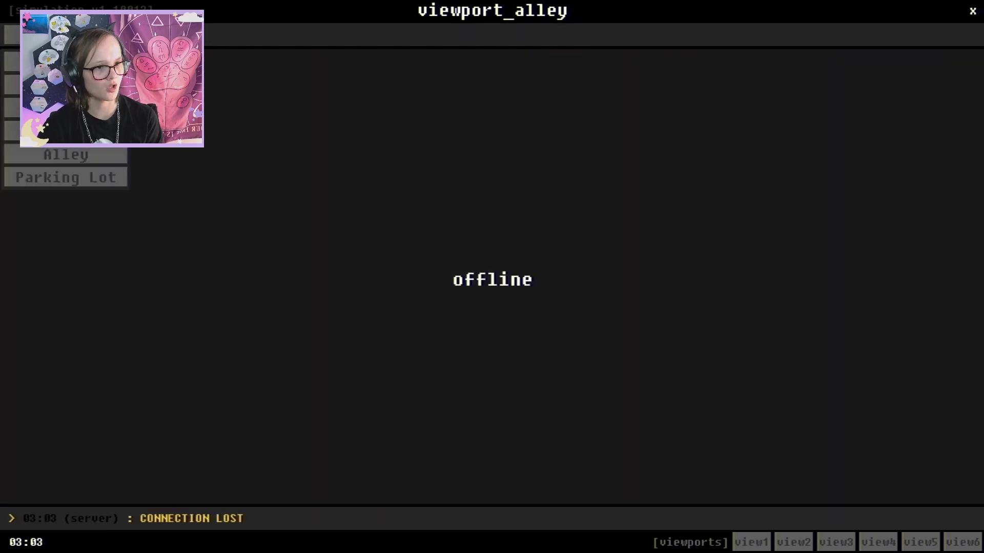
left_click(97, 154)
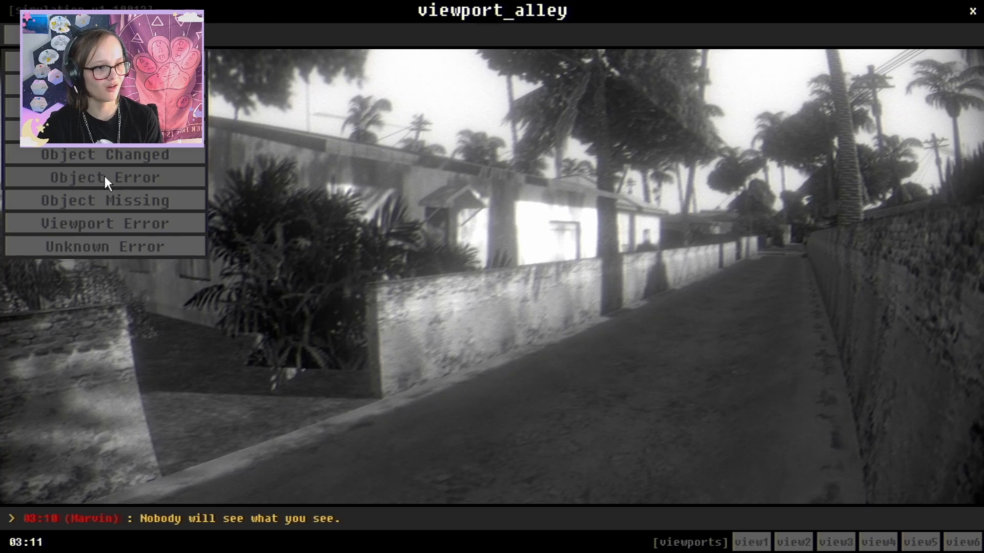
- Submit the alley report and dismiss its result
left_click(105, 176)
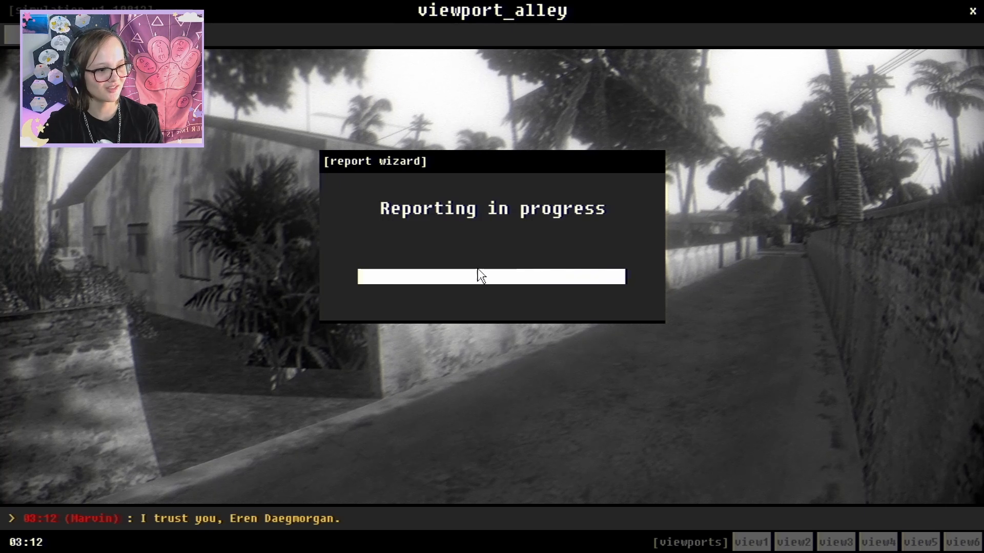
left_click(654, 162)
- Report the alley anomaly again, get it fixed and close the FIXING confirmation
left_click(11, 36)
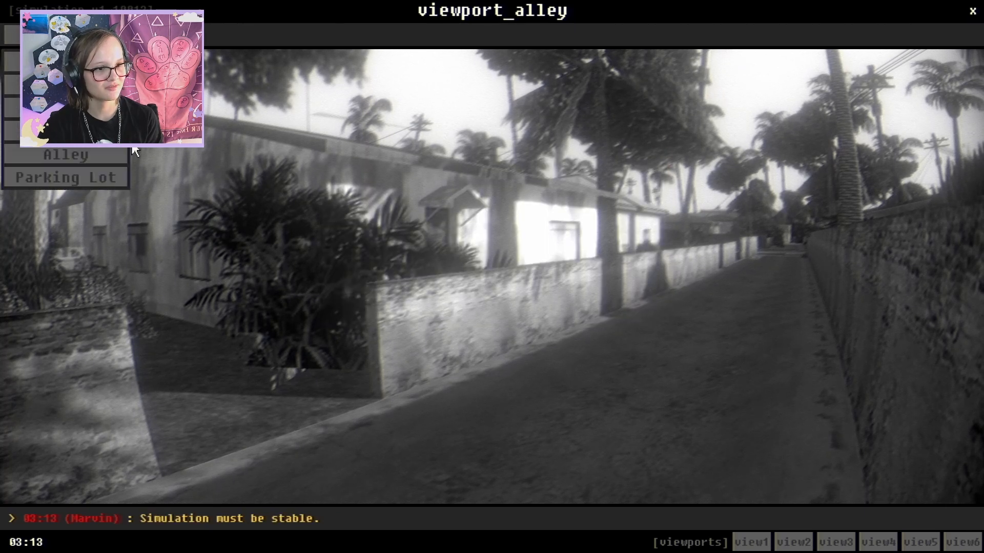
left_click(76, 154)
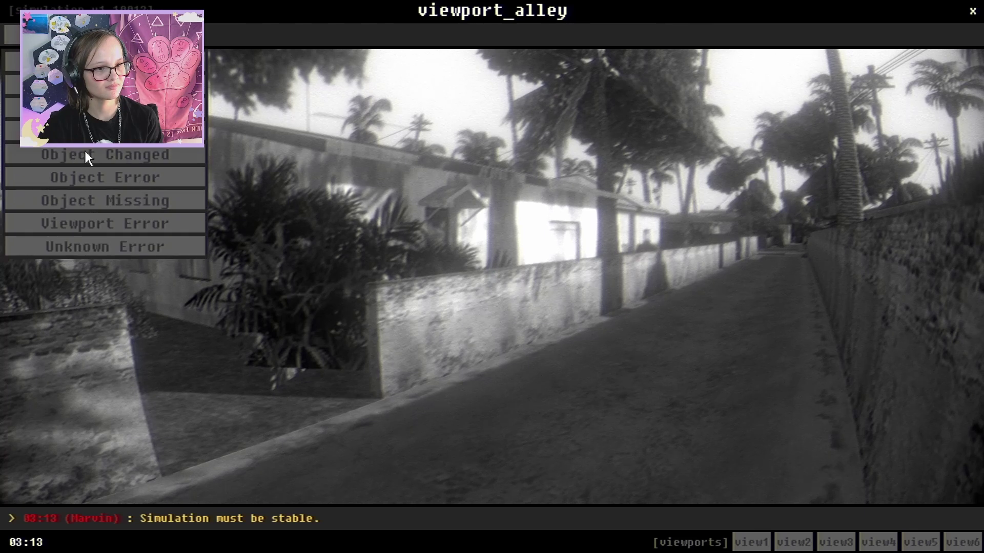
left_click(132, 153)
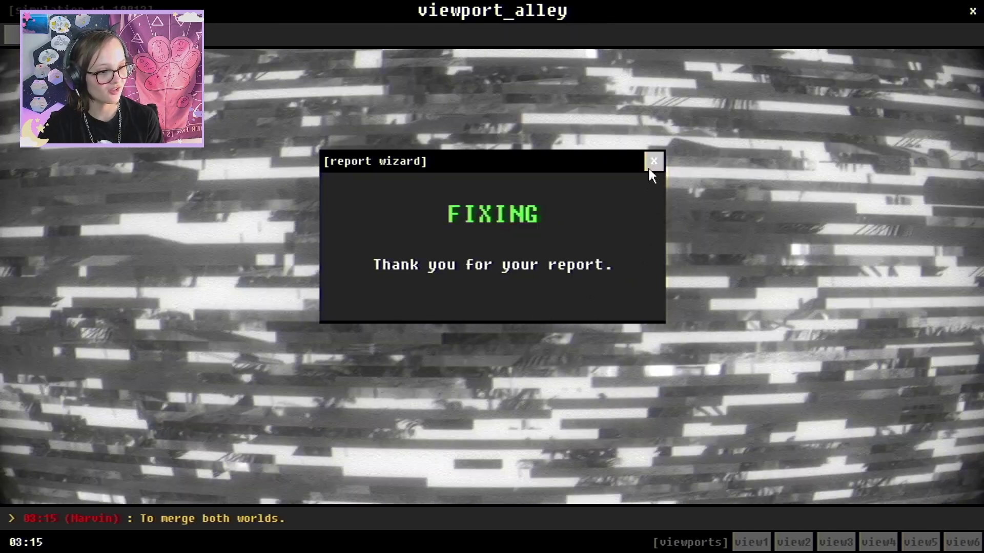
left_click(652, 163)
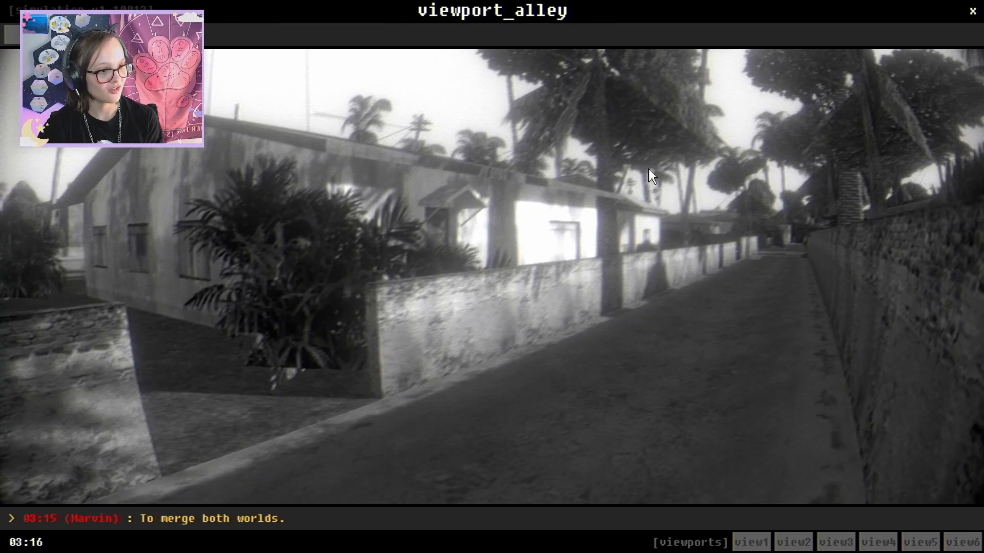
- From the Grove Street camera, report an Unknown Error anomaly
left_click(757, 542)
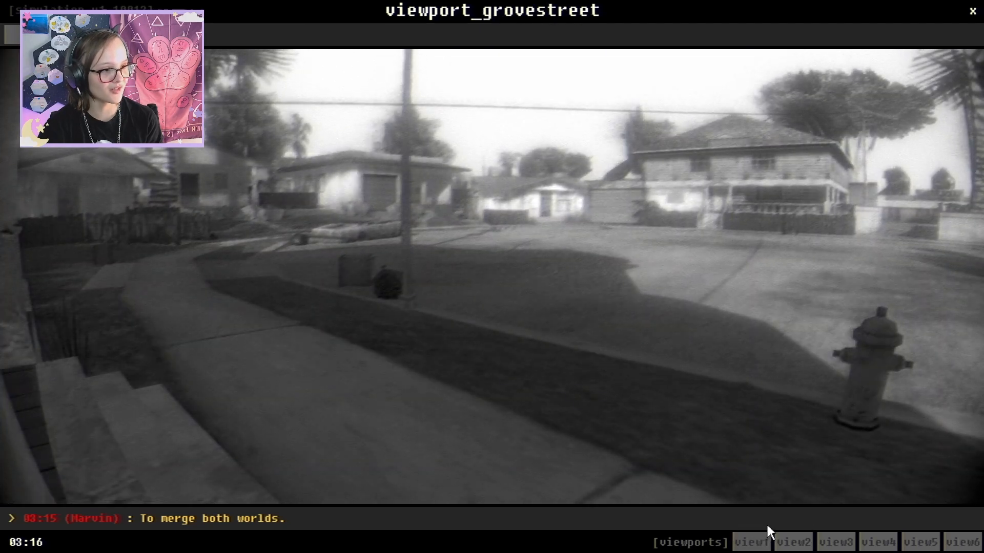
left_click(46, 35)
left_click(105, 108)
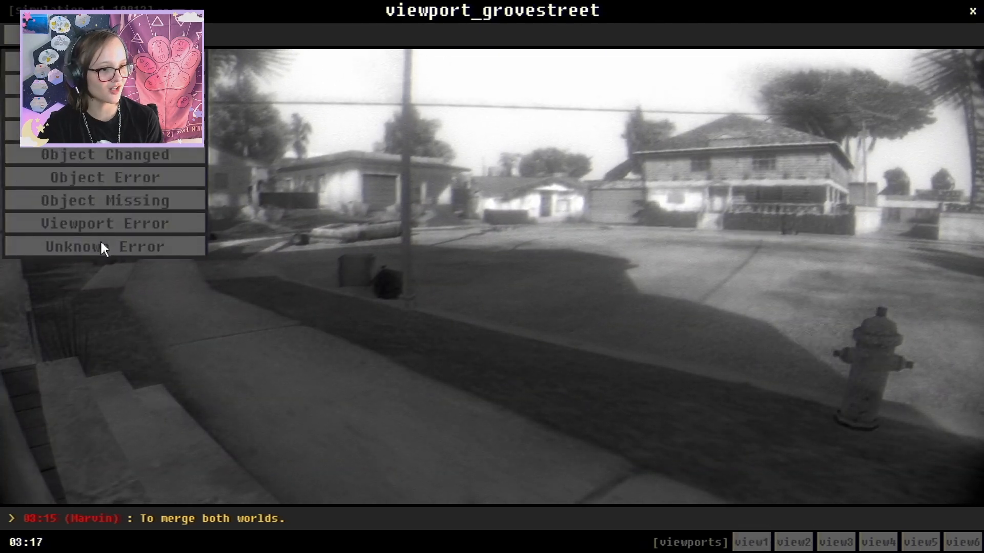
left_click(93, 222)
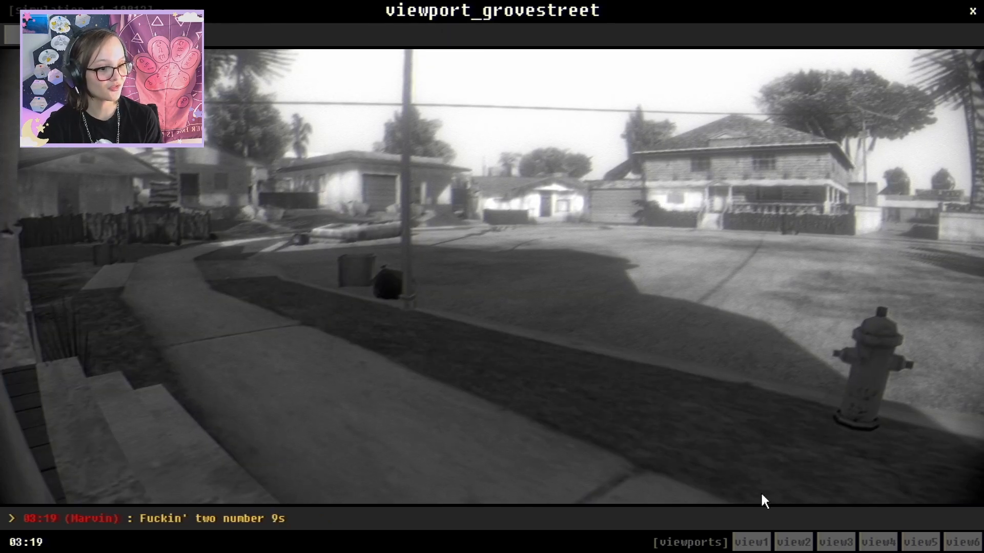
- From the bridge camera, report an Object Error anomaly and dismiss the no-bug-found error
left_click(759, 536)
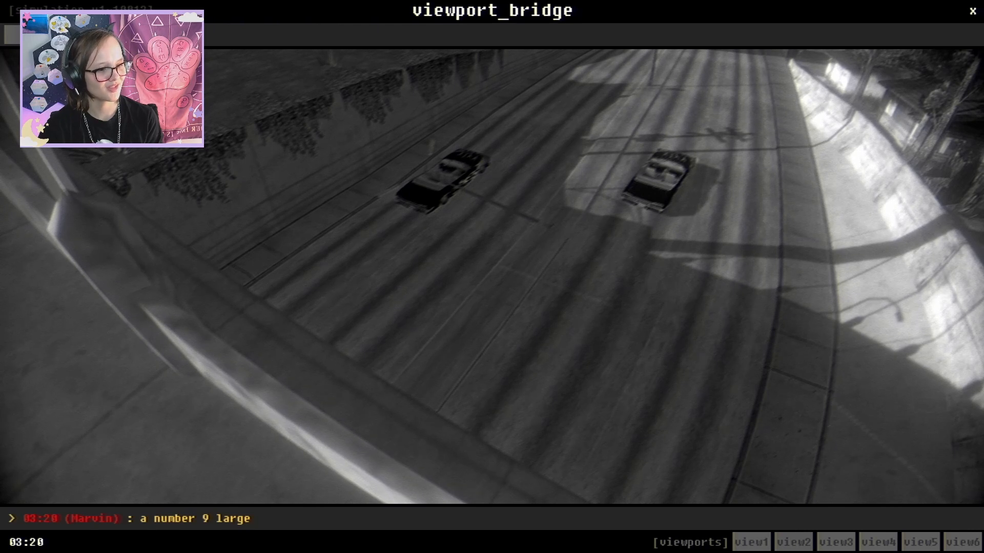
left_click(65, 35)
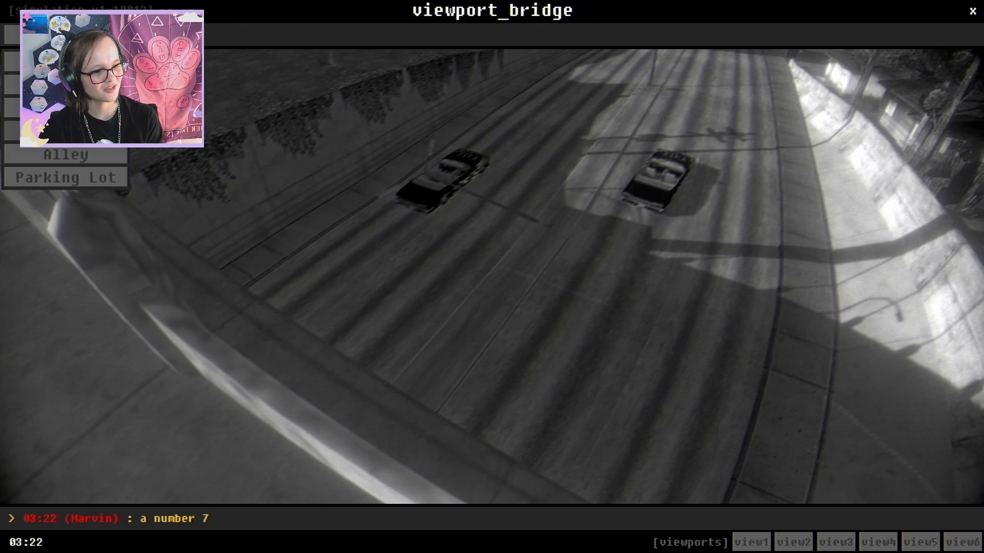
left_click(104, 132)
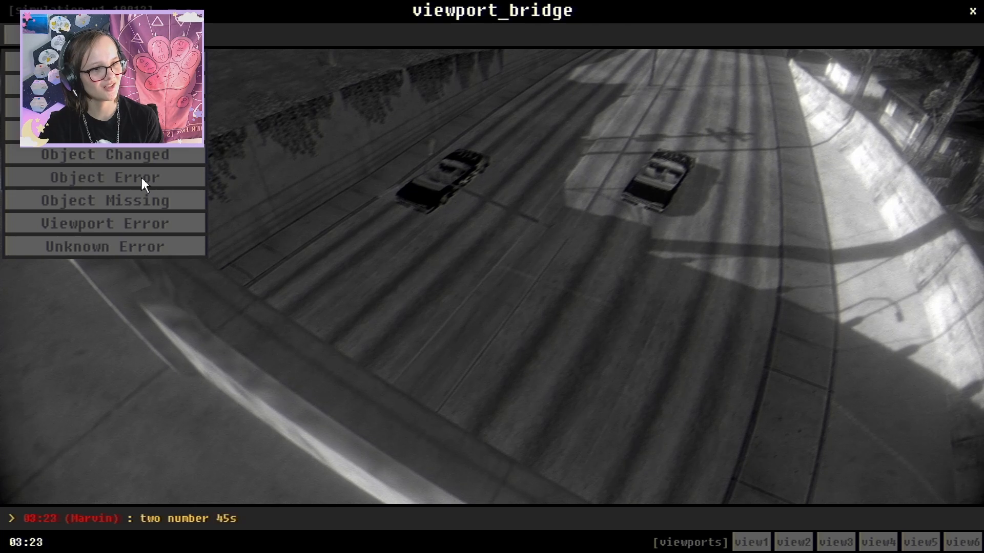
left_click(139, 161)
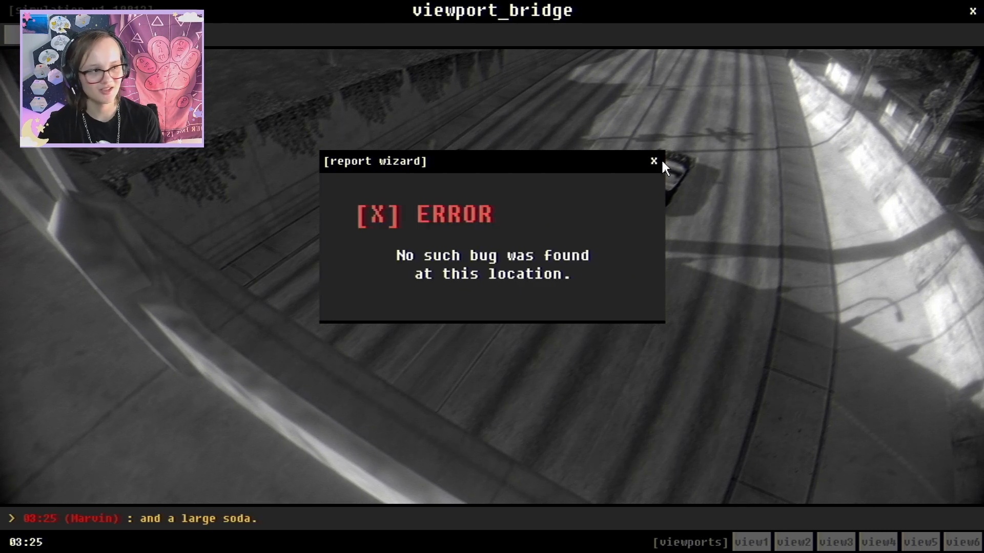
left_click(655, 161)
- Report another Object Error, dismiss its rejection and choose a location for a fresh report
left_click(66, 35)
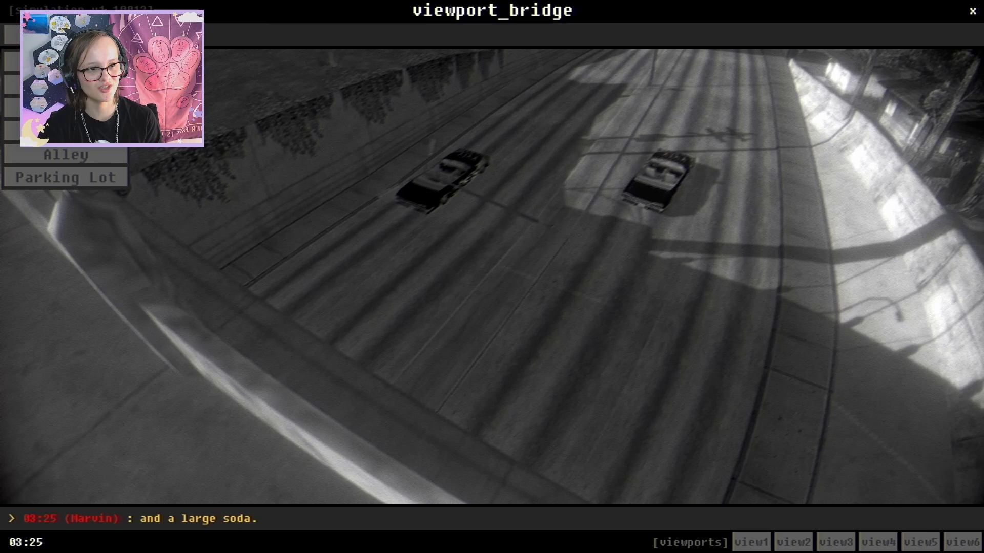
left_click(66, 108)
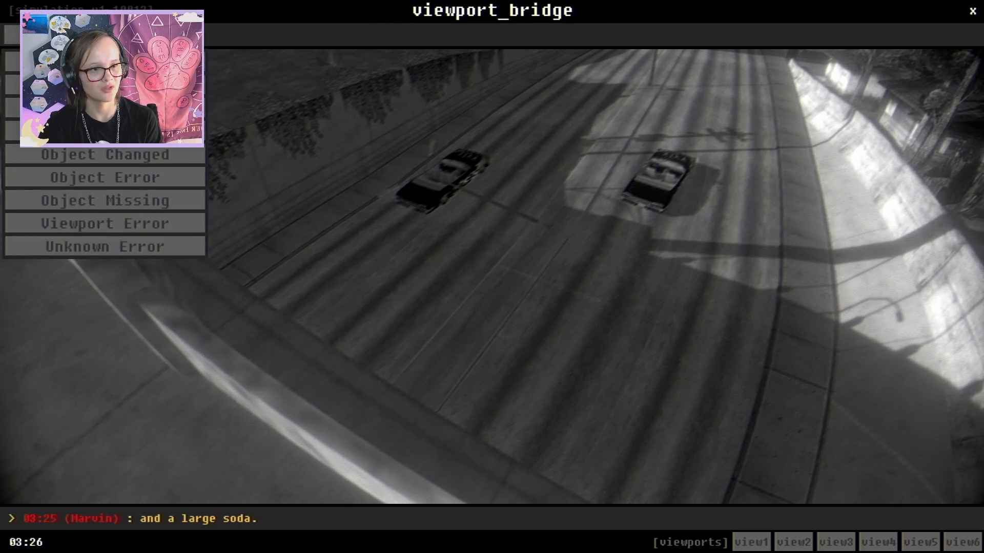
left_click(105, 131)
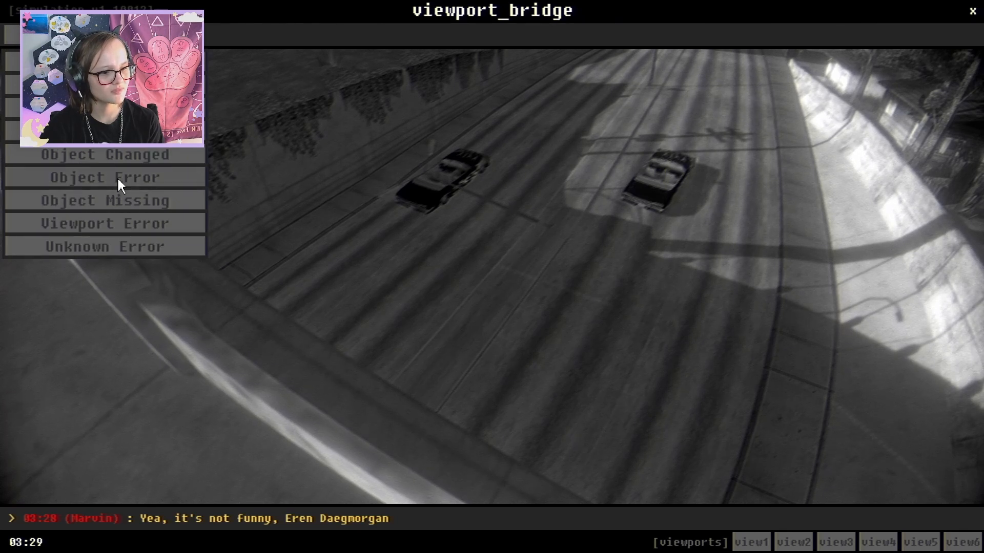
left_click(117, 177)
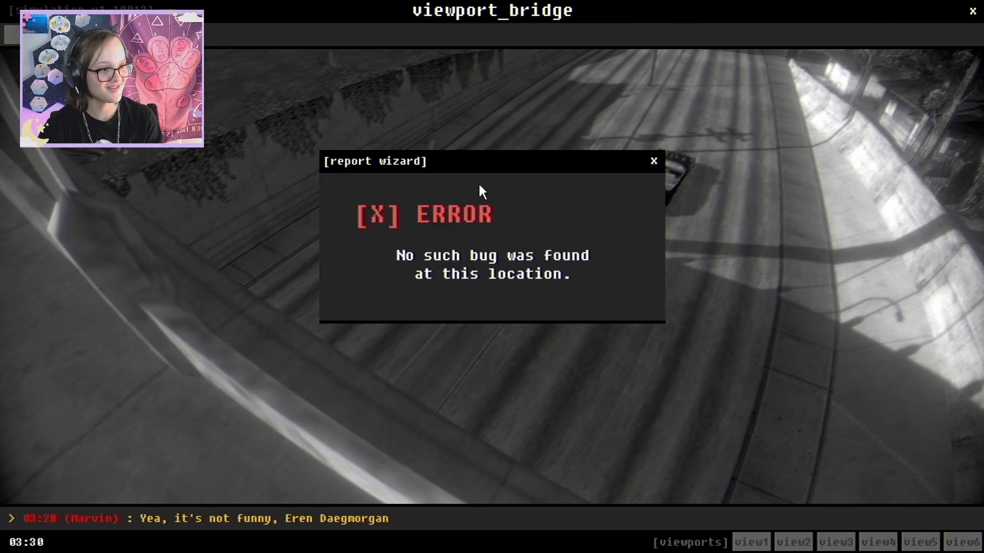
left_click(655, 162)
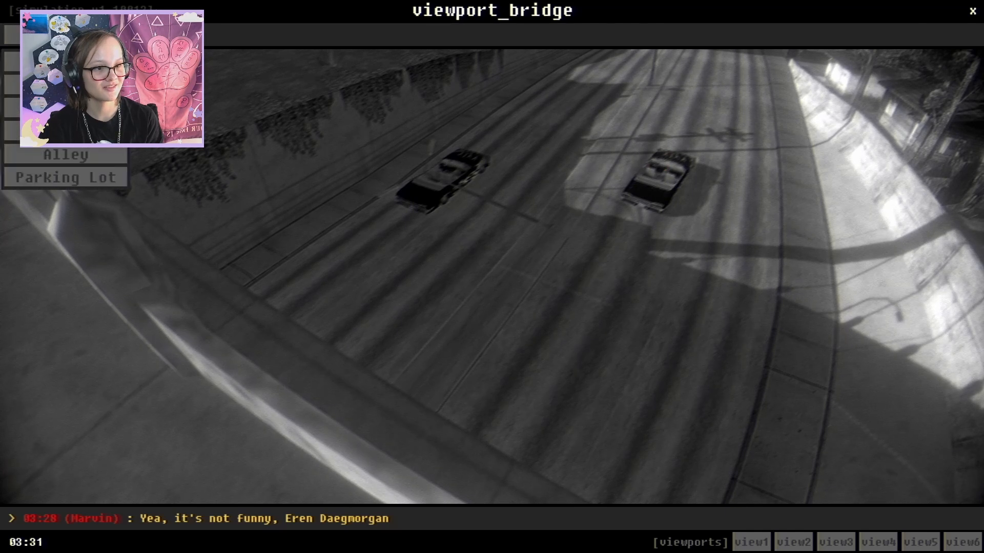
left_click(82, 156)
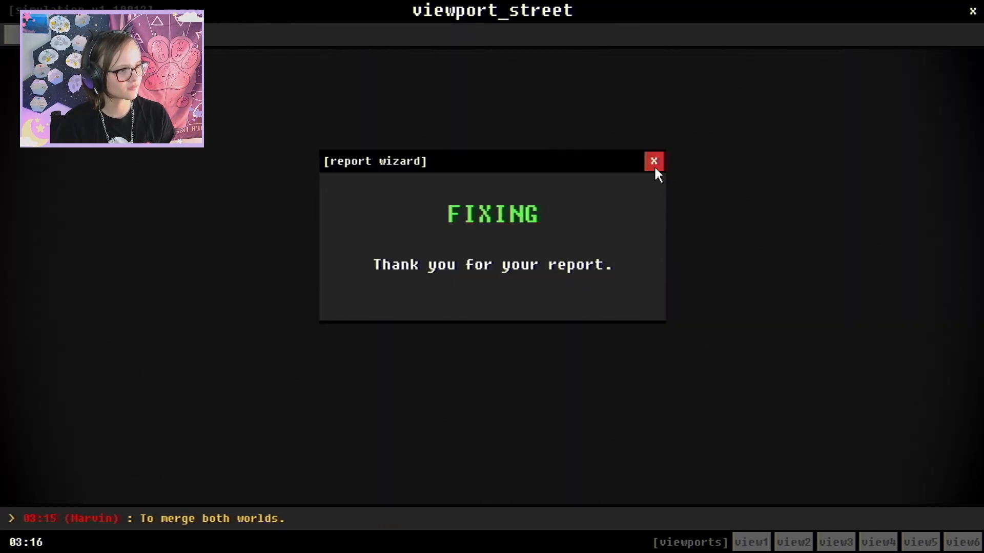
- Close the thank-you fix notice, switch to the alley camera and submit a report there
left_click(655, 163)
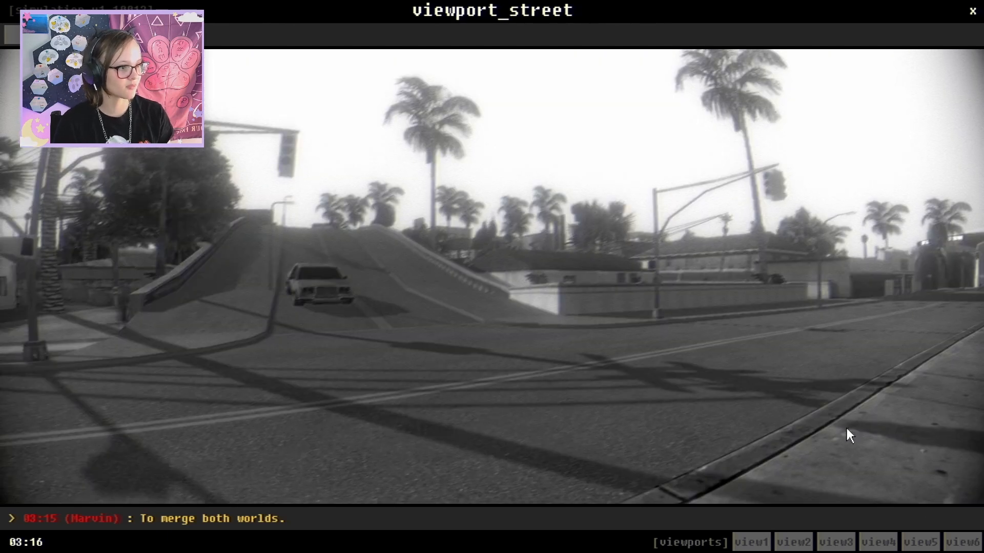
left_click(931, 545)
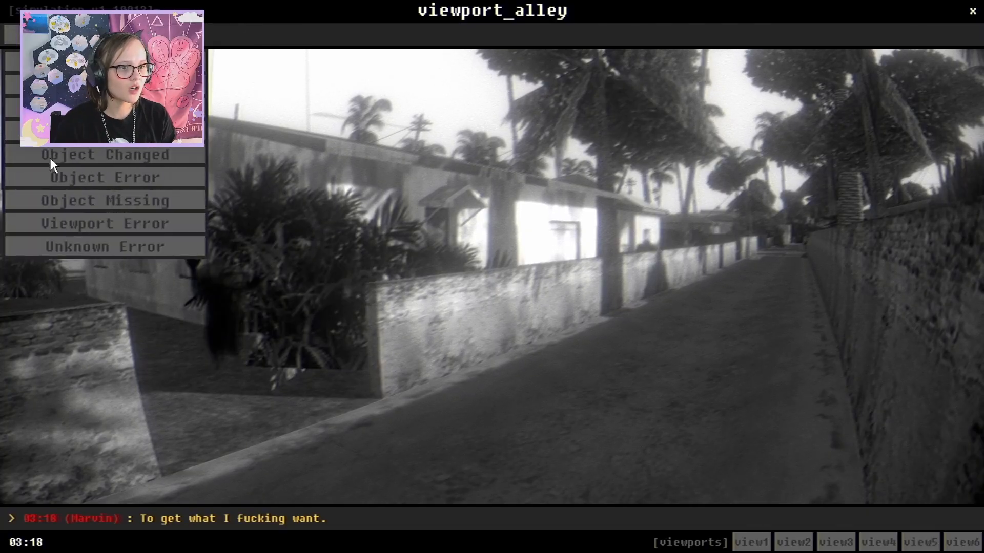
left_click(49, 156)
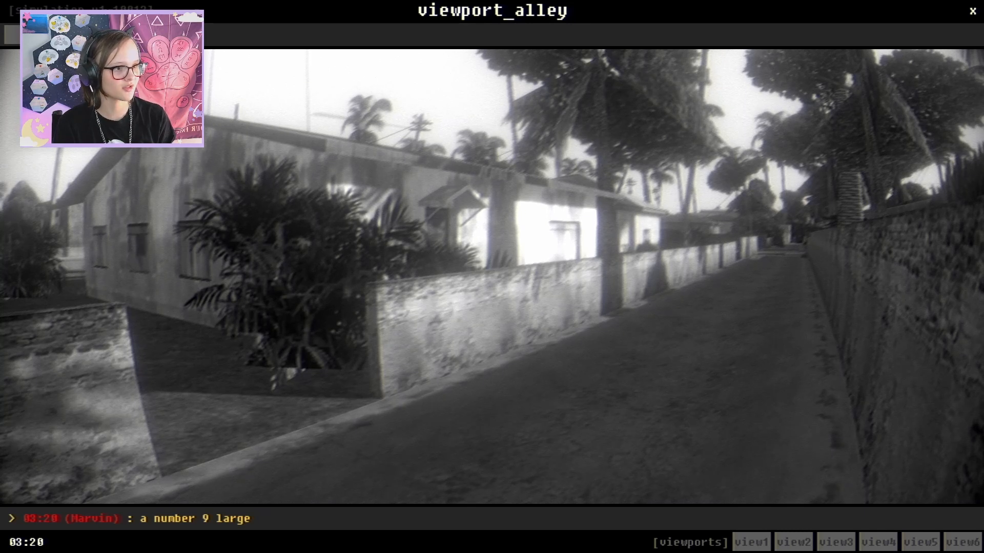
- Report another alley anomaly and dismiss the no-bug-found rejection
left_click(46, 35)
left_click(67, 151)
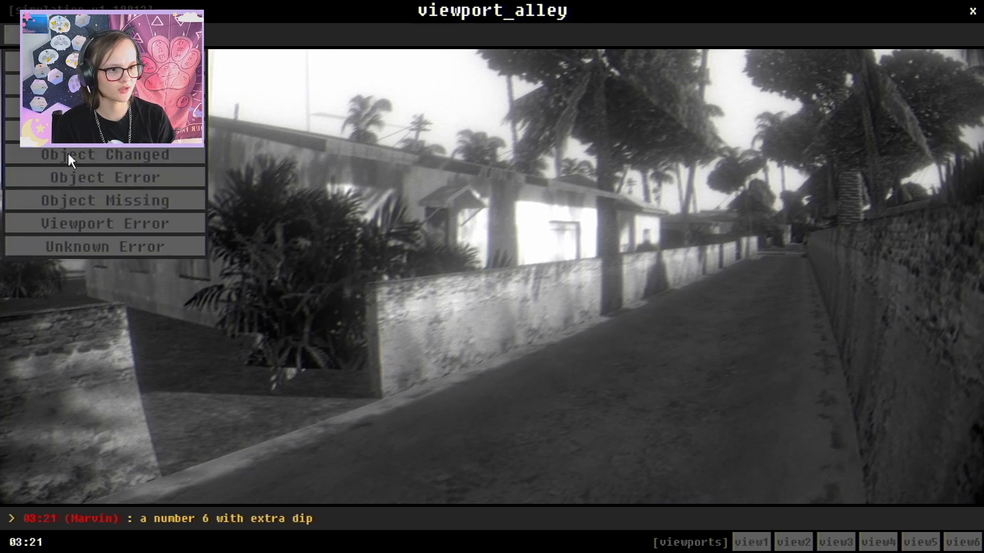
left_click(147, 154)
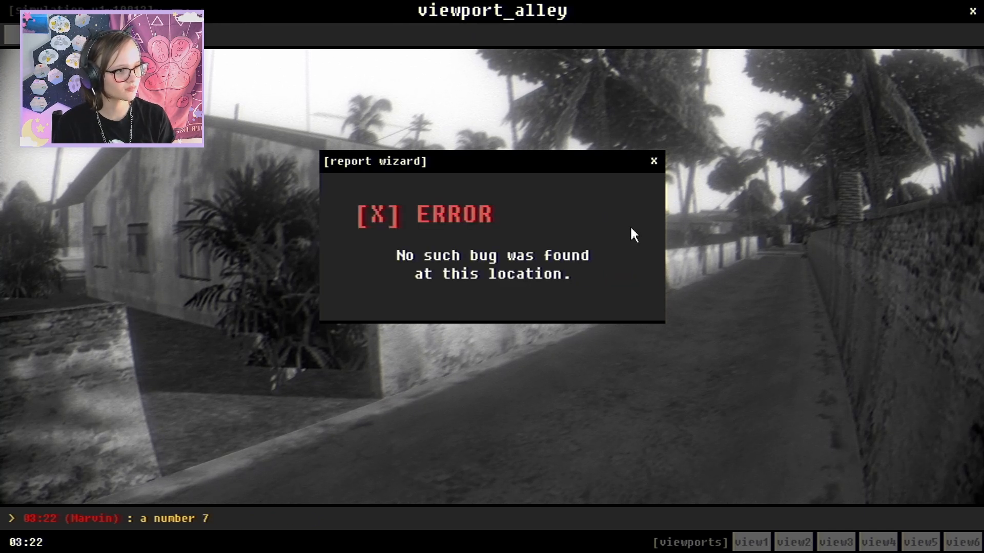
left_click(654, 161)
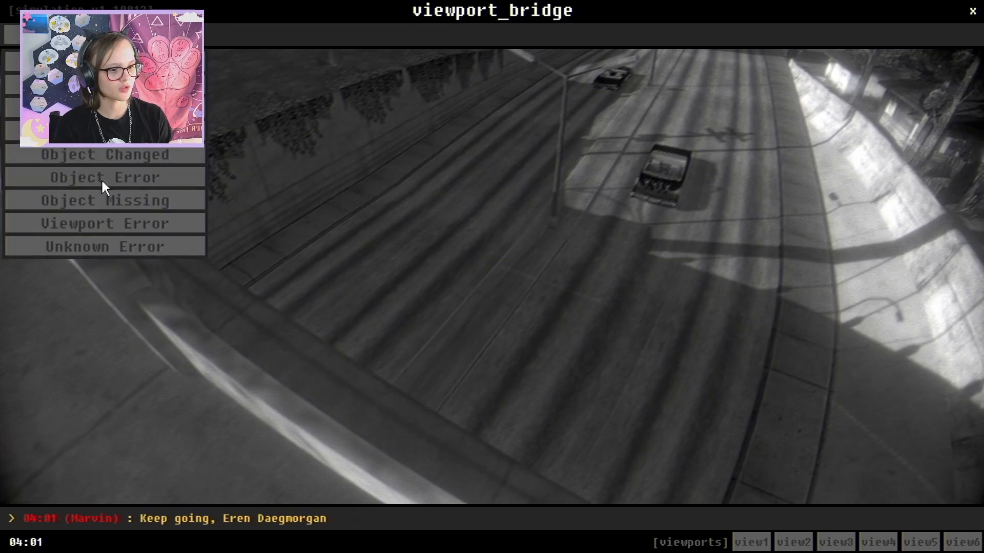
- Submit the bridge report, dismiss its rejection and switch camera feeds
left_click(102, 187)
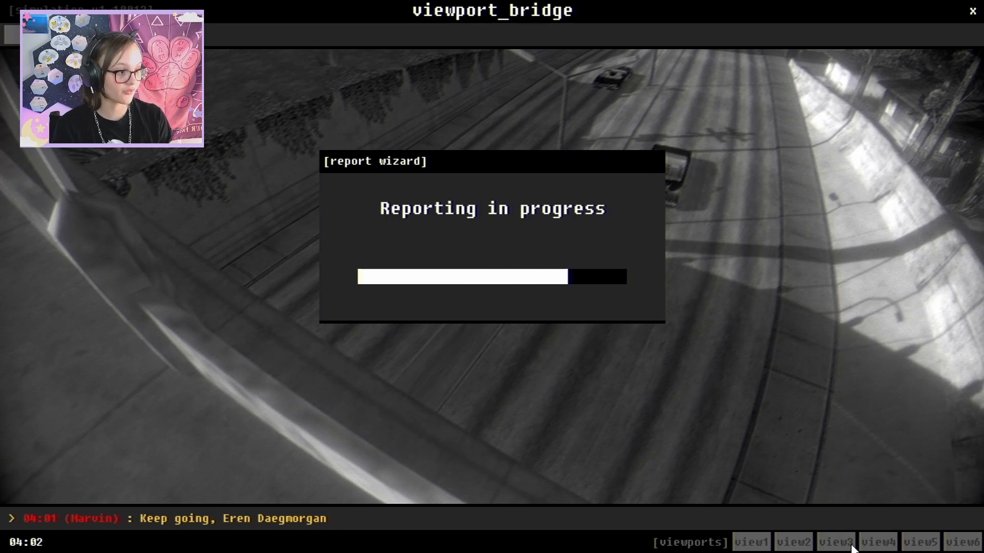
left_click(927, 545)
left_click(890, 542)
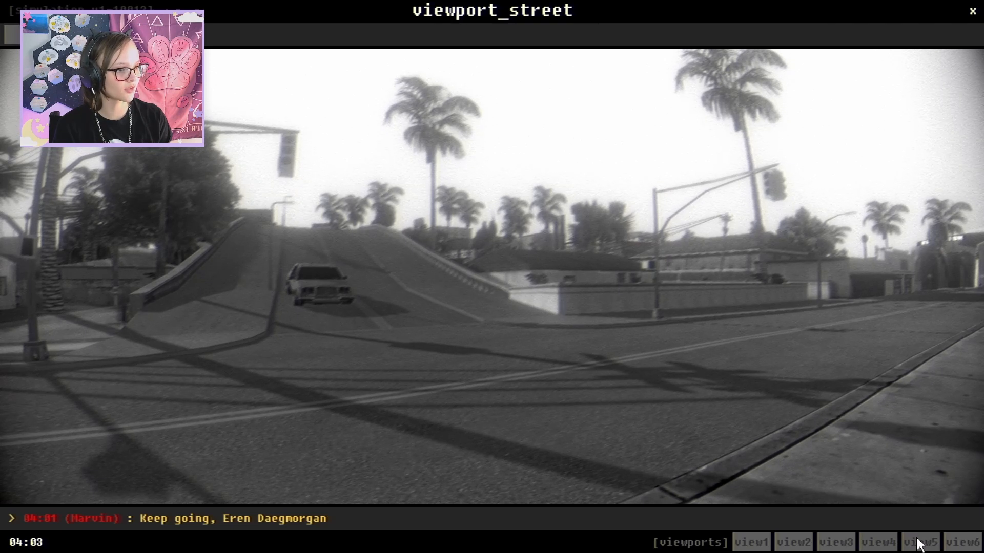
- Cycle through the alley and street cameras, ending on the parking lot feed
left_click(920, 543)
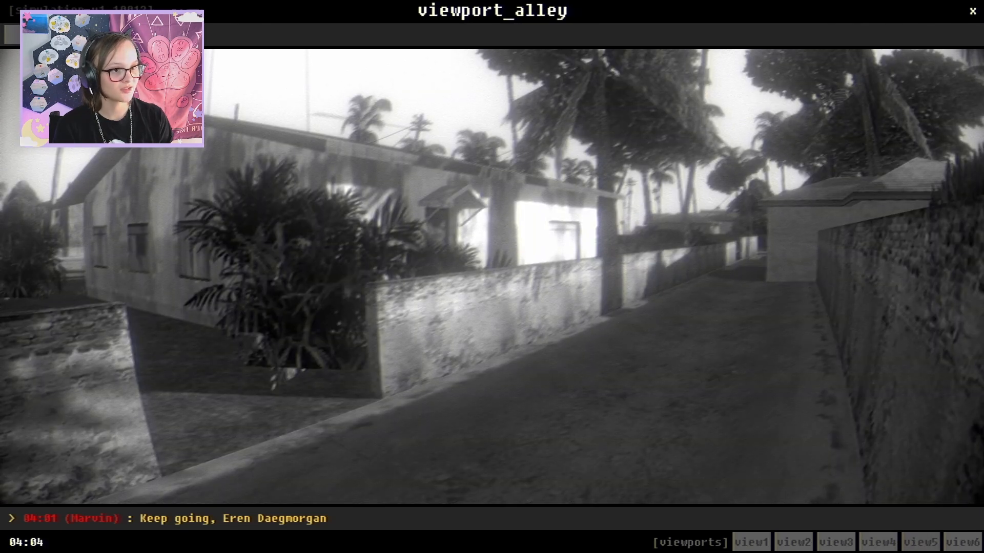
left_click(874, 546)
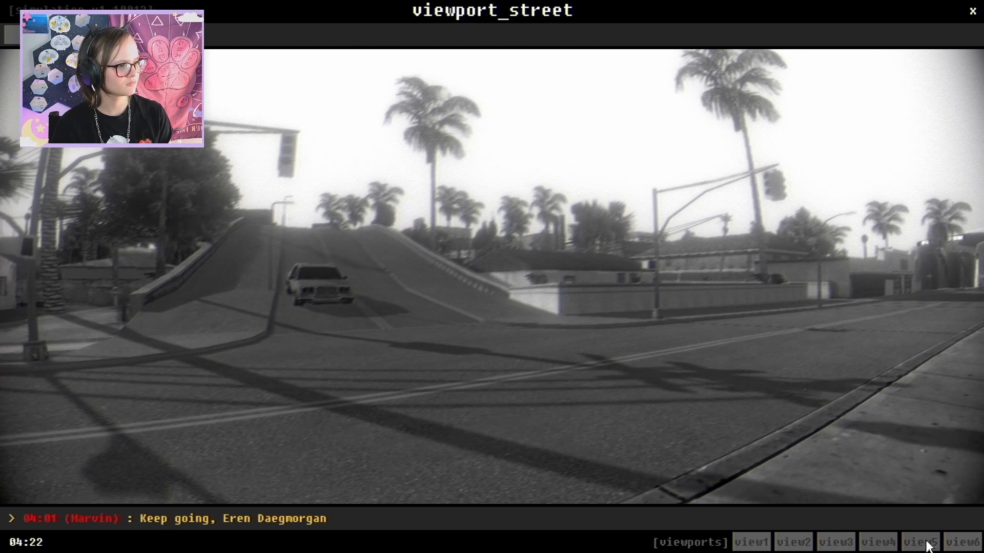
left_click(927, 545)
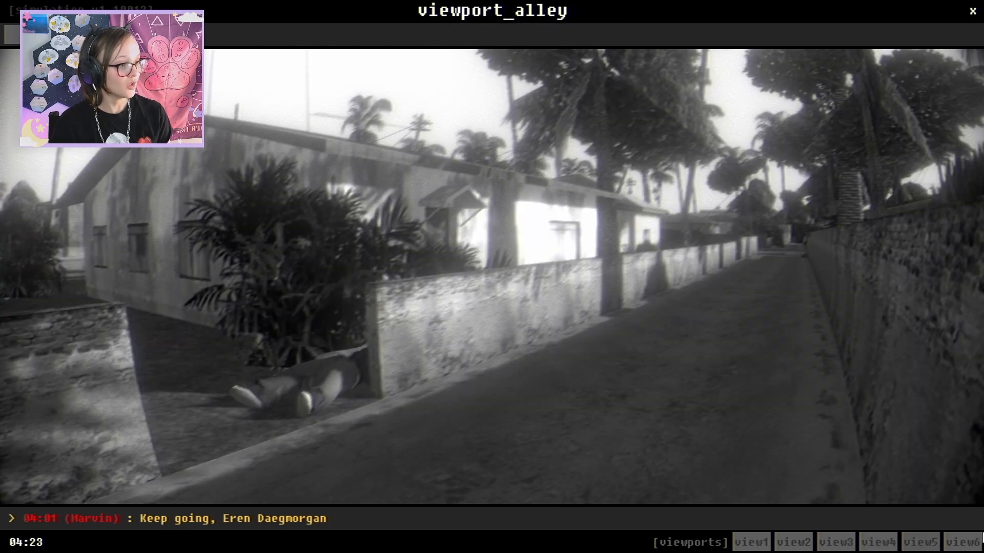
left_click(879, 542)
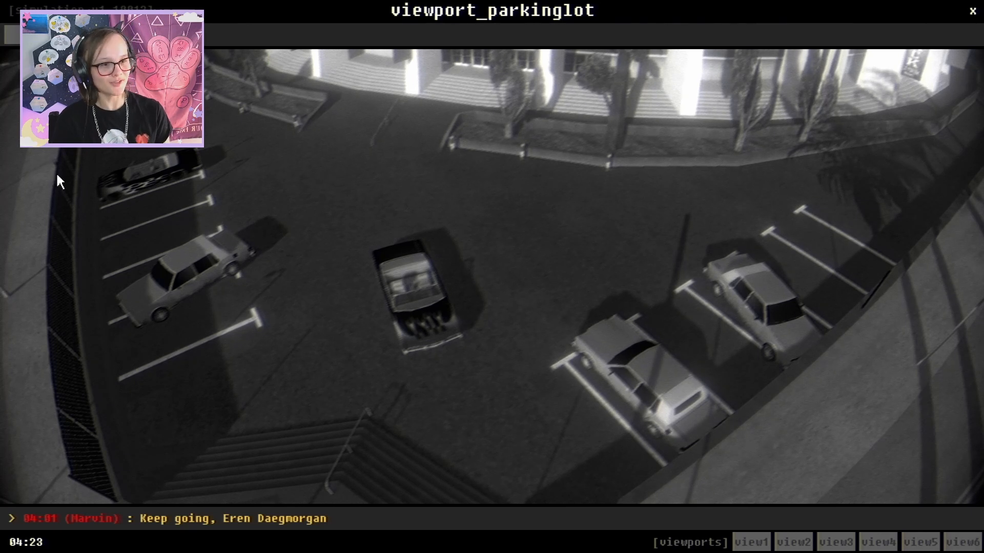
- Report the parking lot anomaly, check the alley camera and close the thank-you fix notice
left_click(13, 35)
left_click(93, 148)
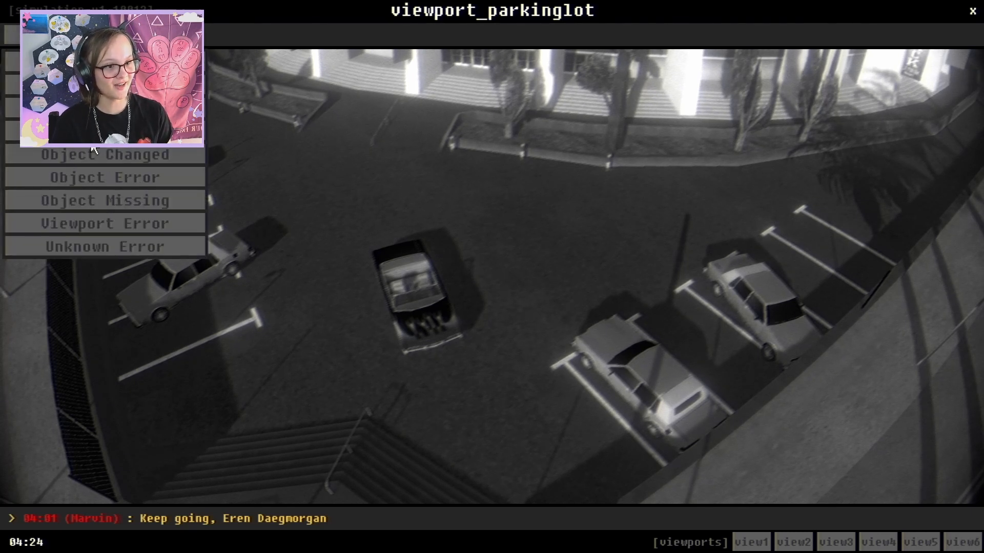
left_click(105, 131)
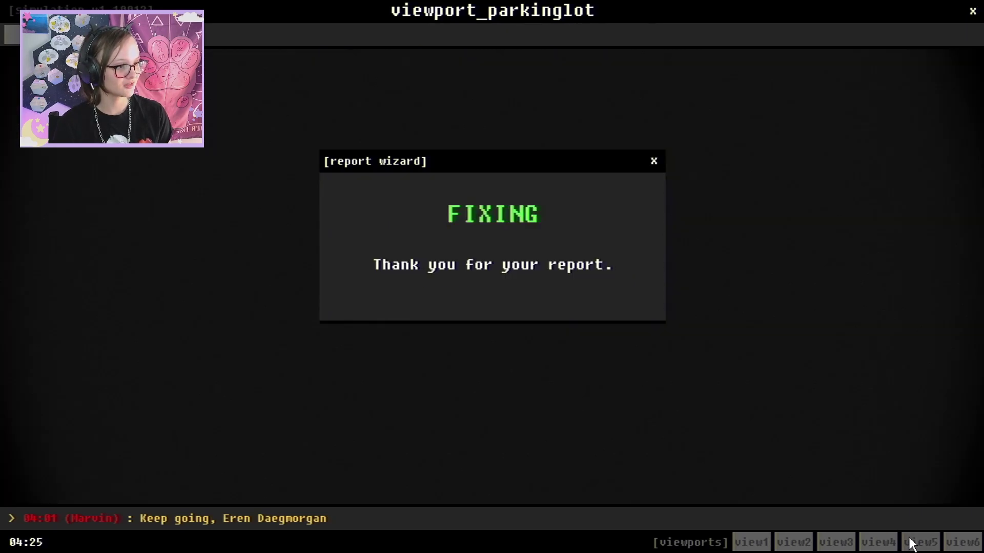
left_click(911, 542)
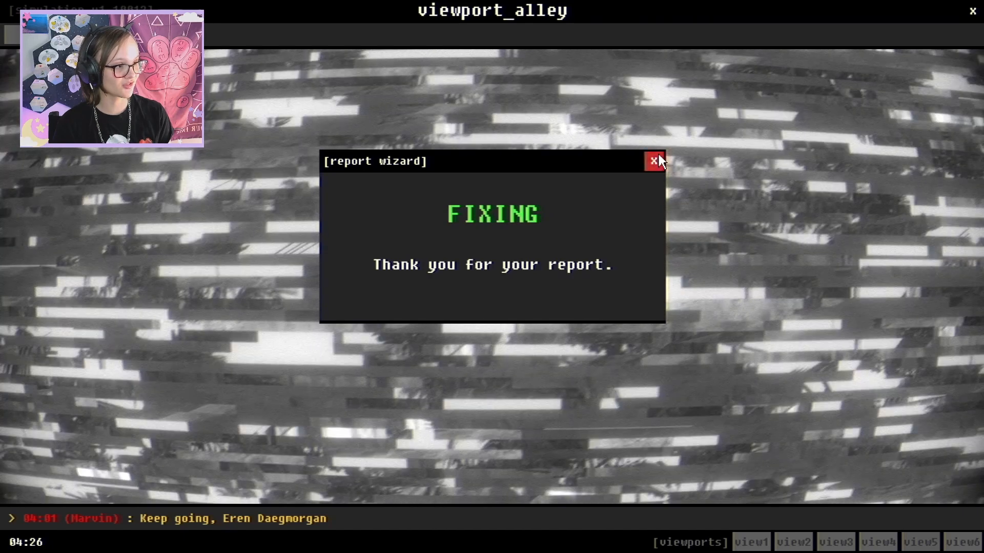
left_click(653, 161)
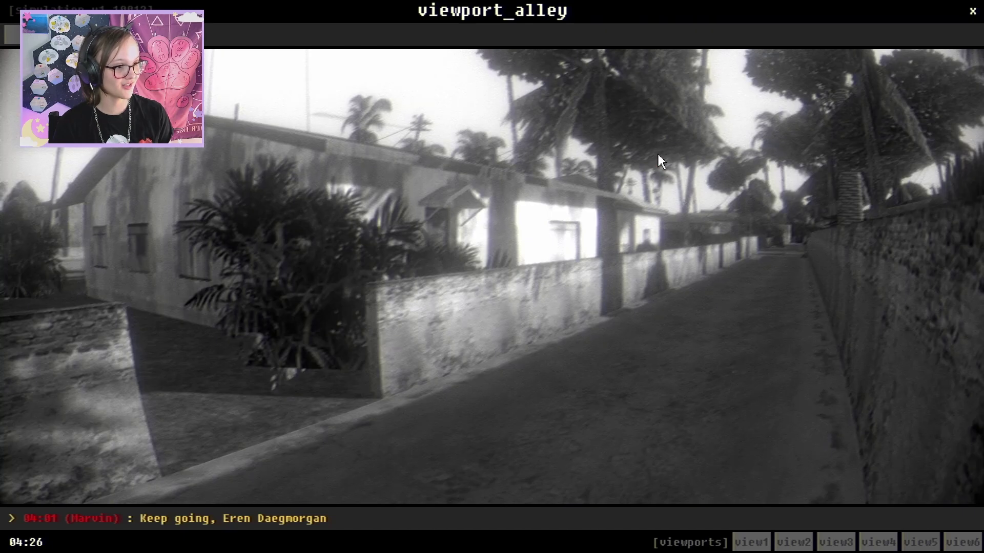
- Check the parking lot, grovestreet, bridge, backyard, street and alley feeds, ending on the parking lot
left_click(965, 543)
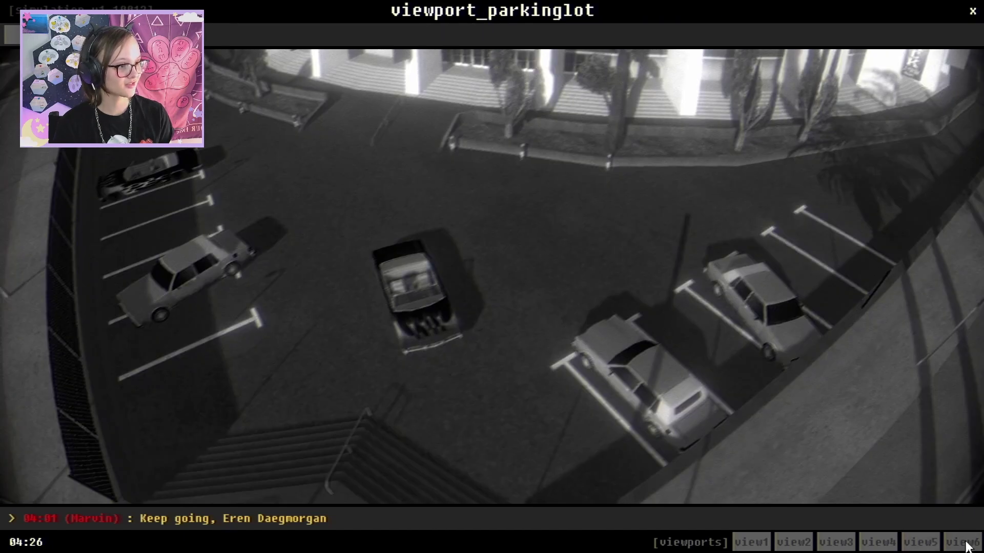
left_click(764, 545)
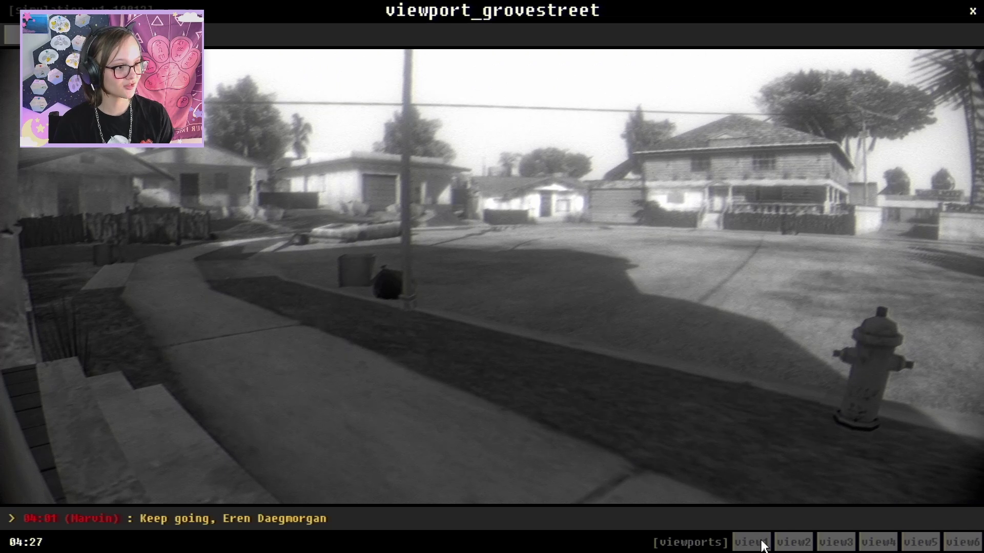
left_click(797, 543)
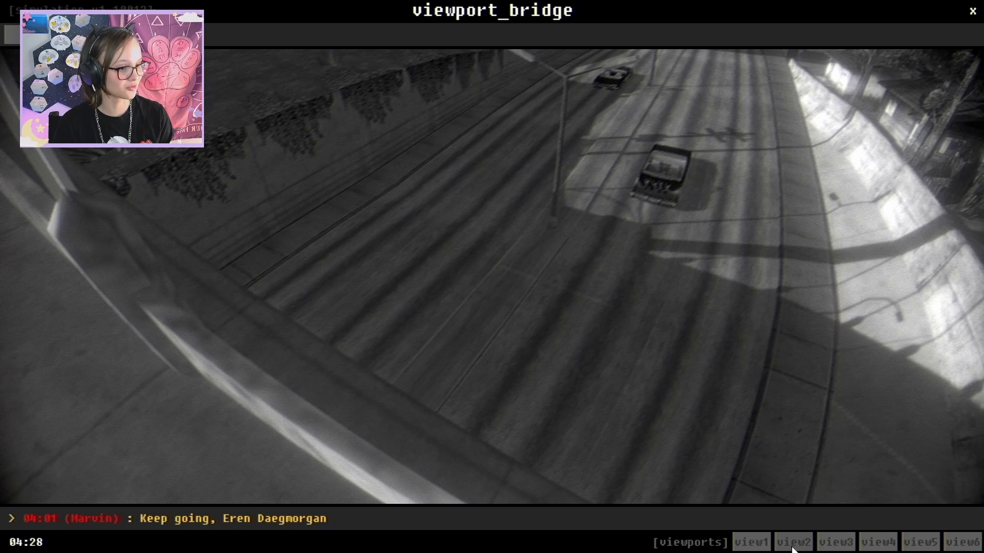
left_click(830, 546)
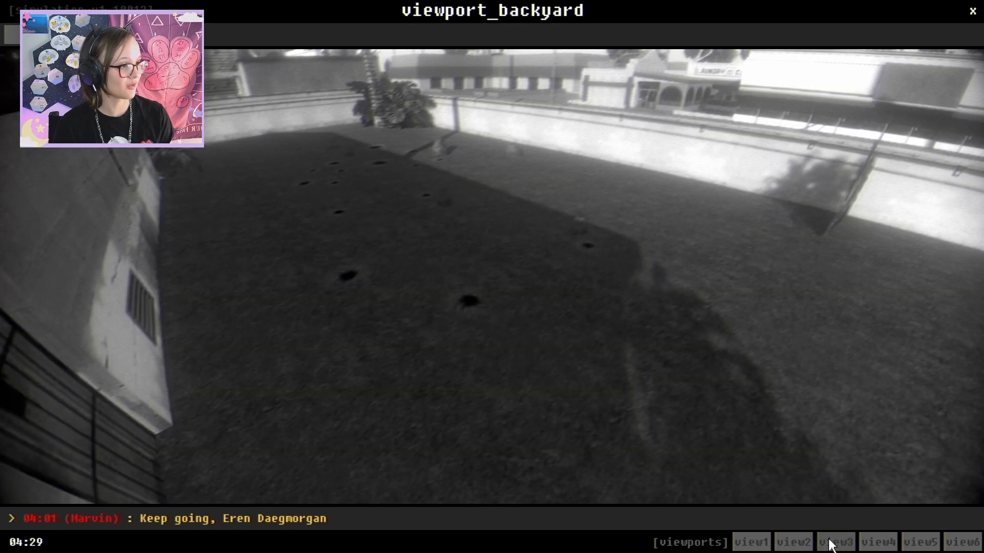
left_click(878, 545)
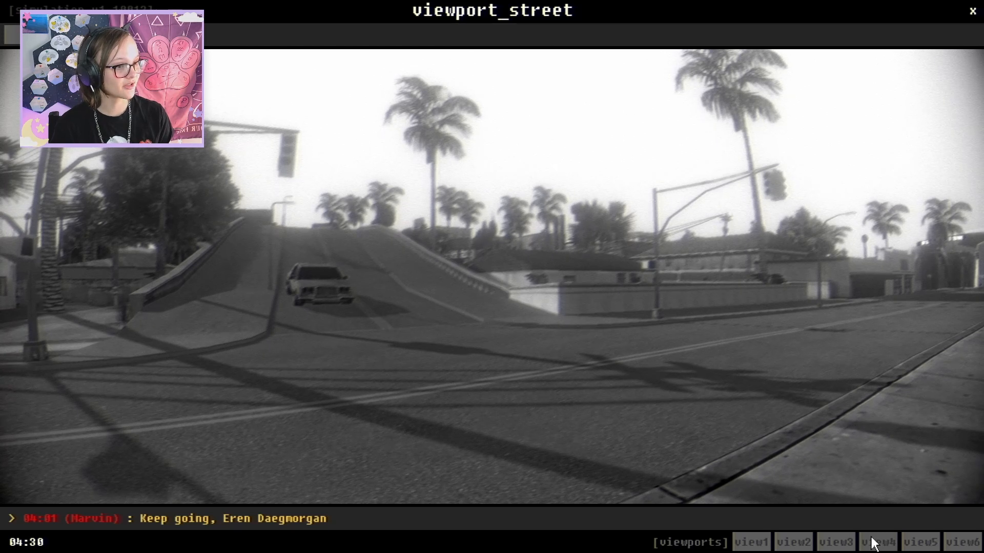
left_click(909, 543)
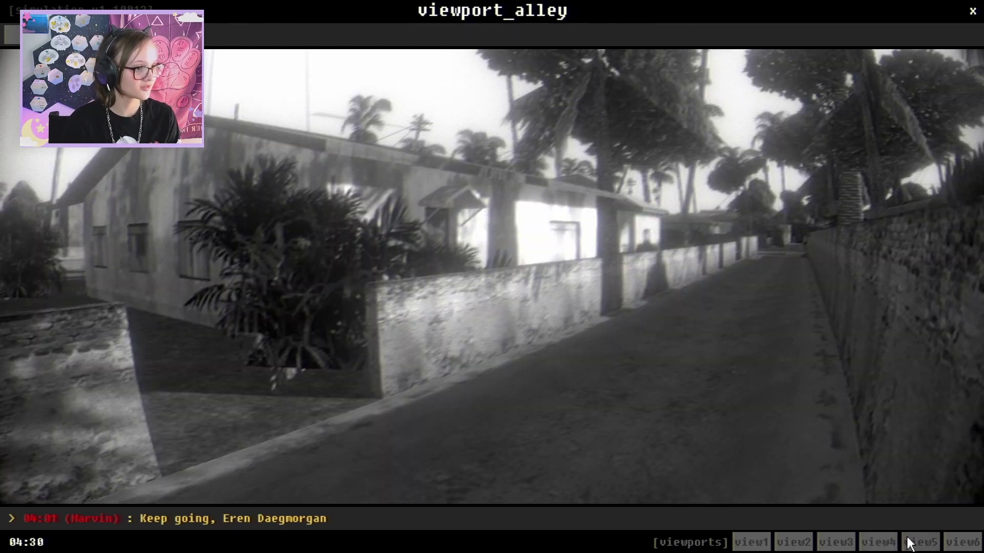
left_click(950, 543)
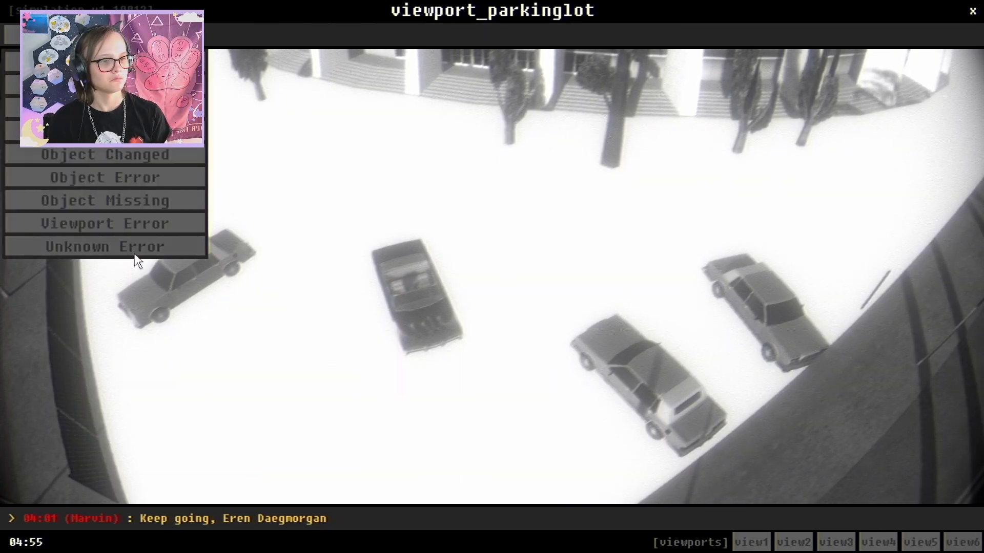
- Submit the pending report as an unknown error, then file a Parking Lot report and dismiss its result
left_click(146, 248)
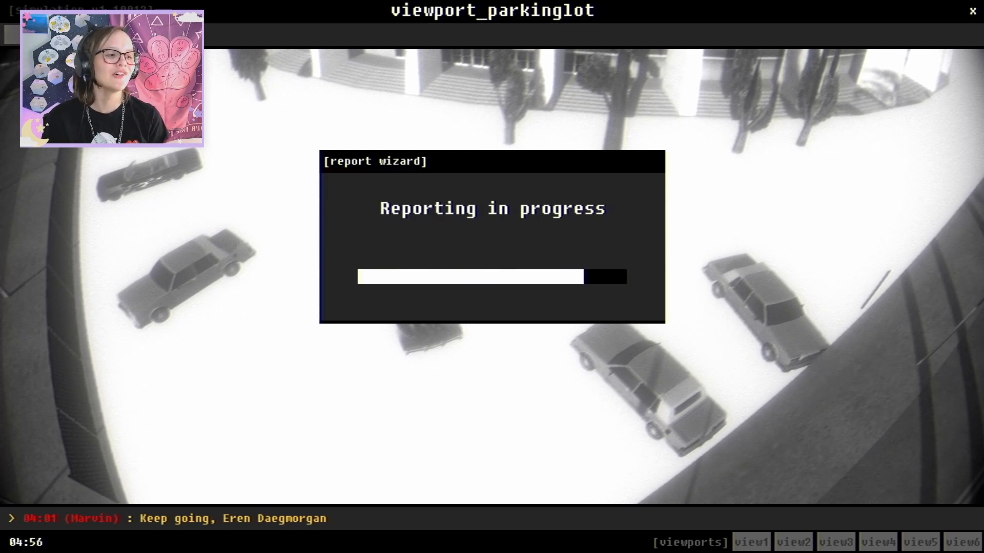
left_click(12, 34)
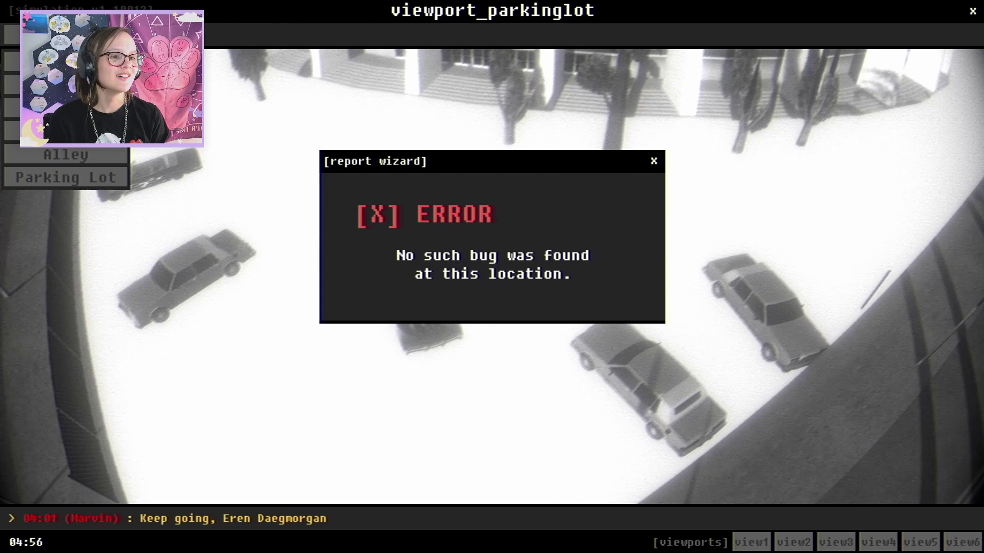
left_click(99, 176)
left_click(103, 200)
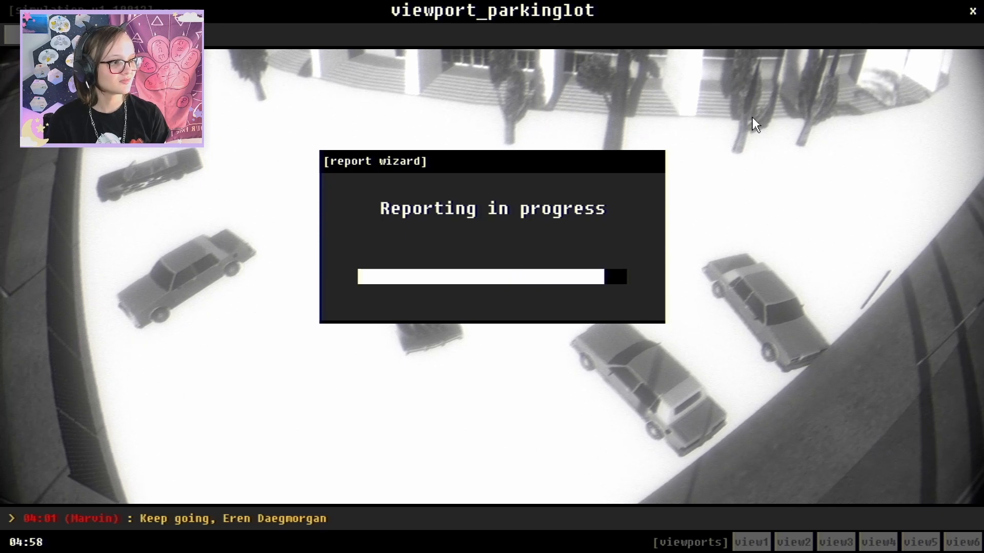
left_click(652, 161)
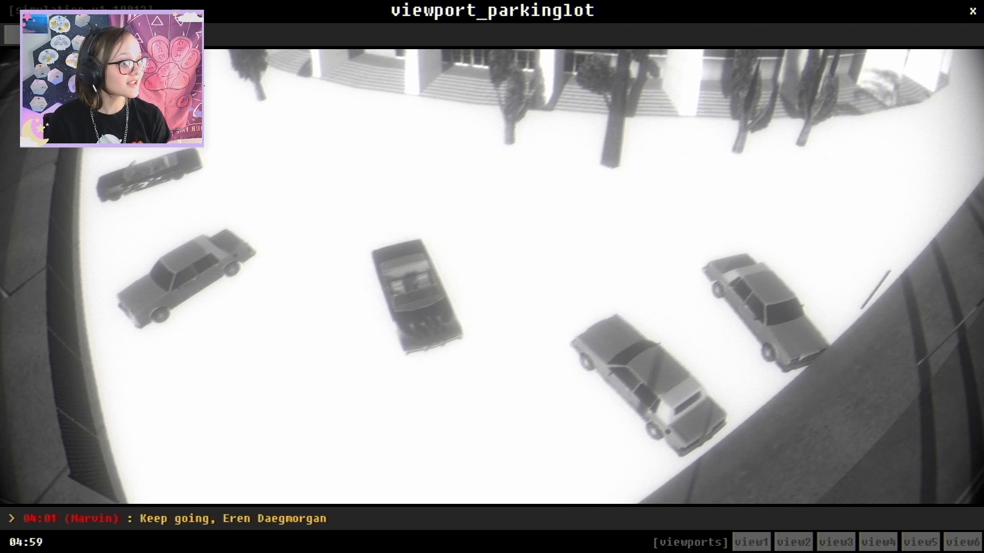
- File a second Parking Lot report and dismiss the FIXING confirmation to return to the camera
left_click(47, 35)
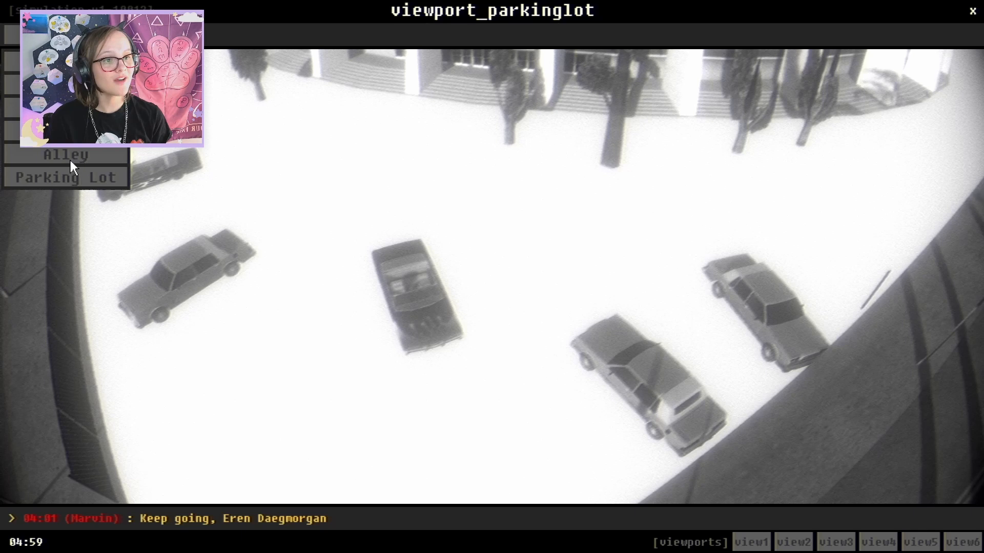
left_click(70, 175)
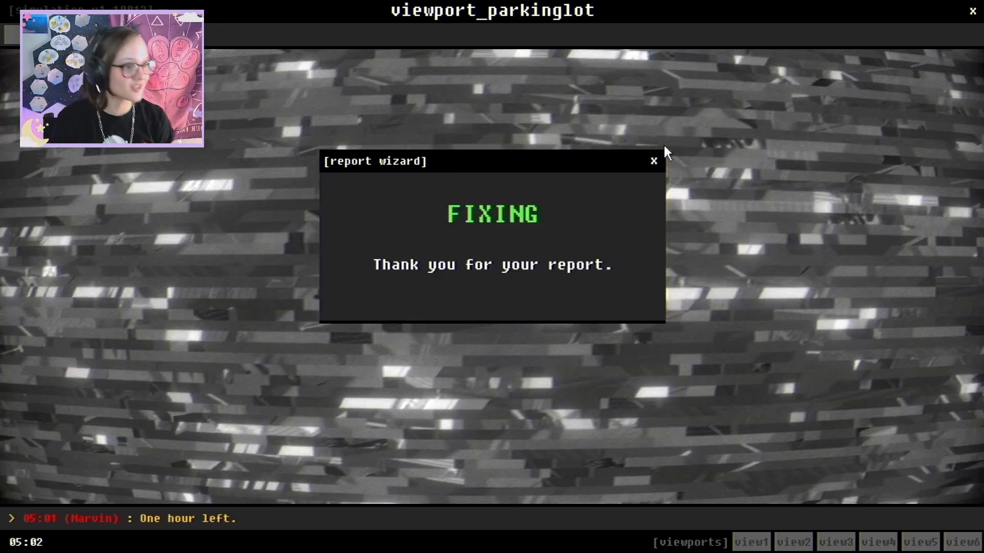
left_click(654, 161)
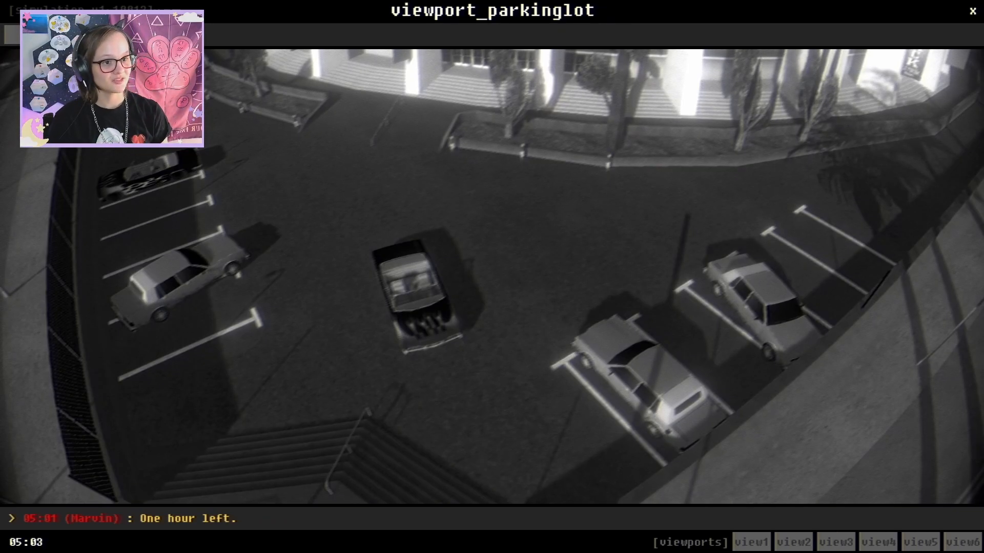
- File another Parking Lot anomaly report, then switch to the Grove Street camera (view1)
left_click(66, 36)
left_click(92, 176)
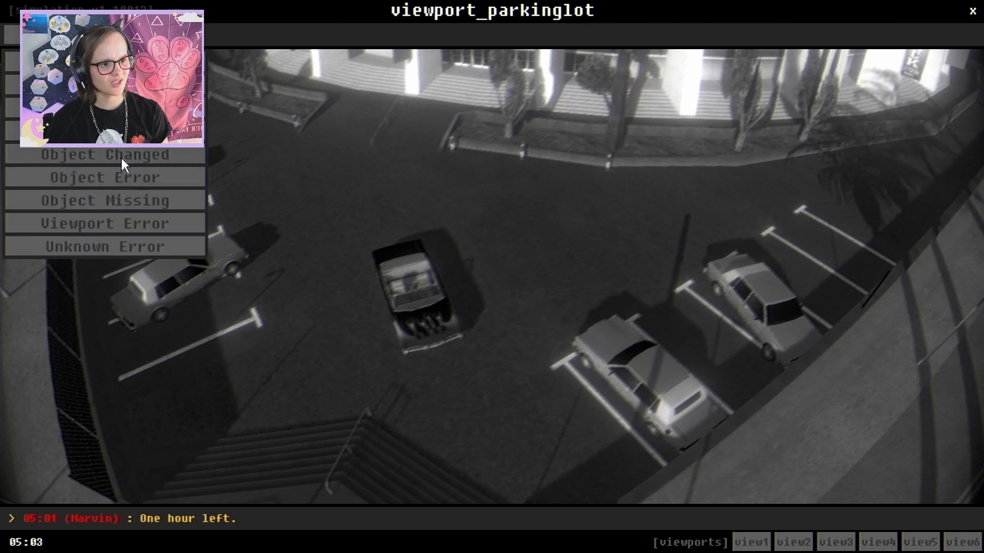
left_click(120, 158)
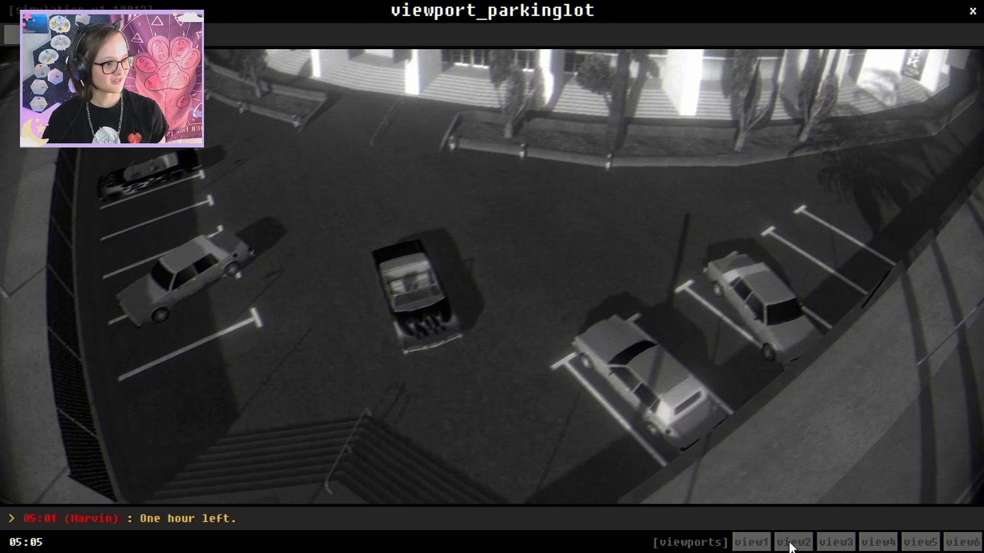
left_click(748, 543)
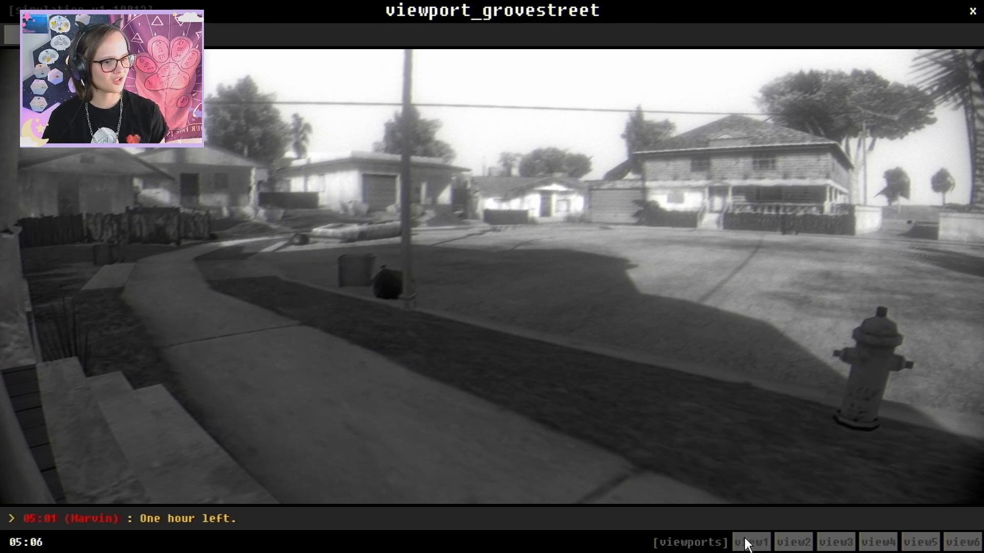
- Report the house as Object Missing, get the 'No such bug' error, and dismiss it
left_click(808, 544)
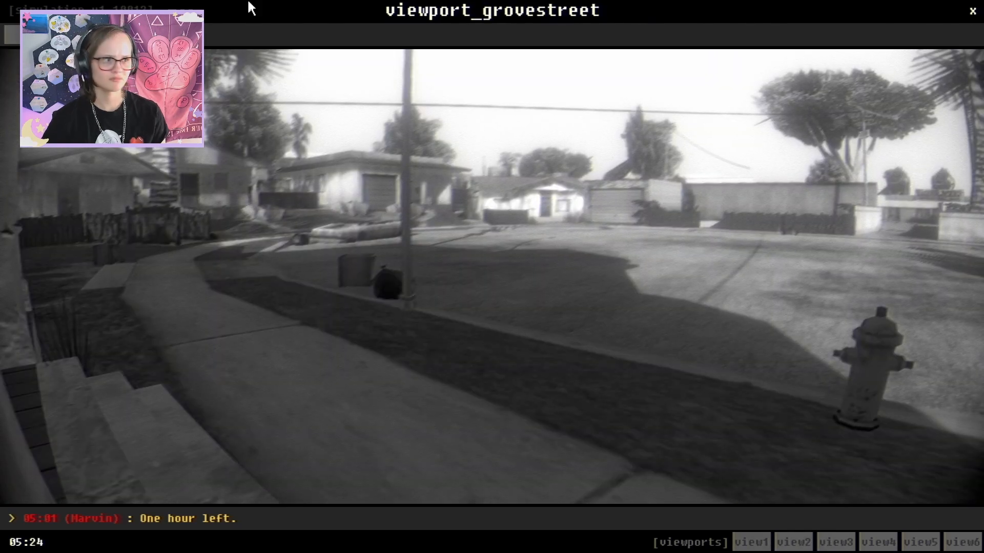
left_click(74, 151)
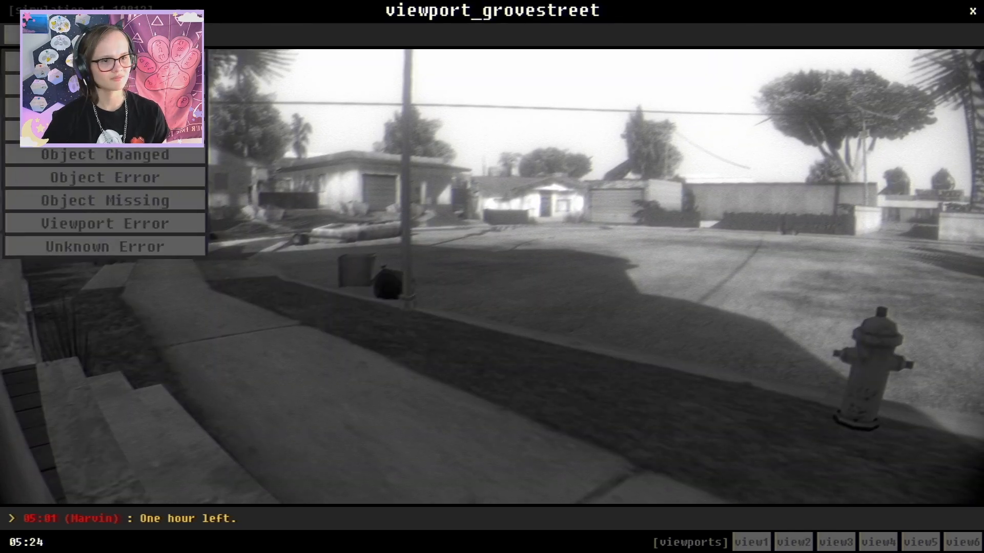
left_click(125, 198)
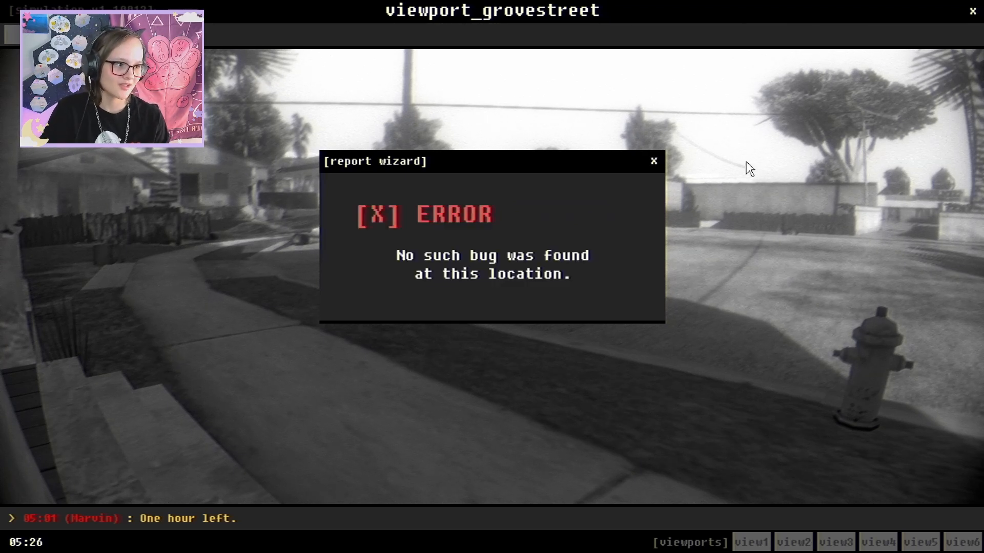
left_click(655, 164)
- Redo the report with the correct camera location and Object Missing so the house is restored
left_click(47, 36)
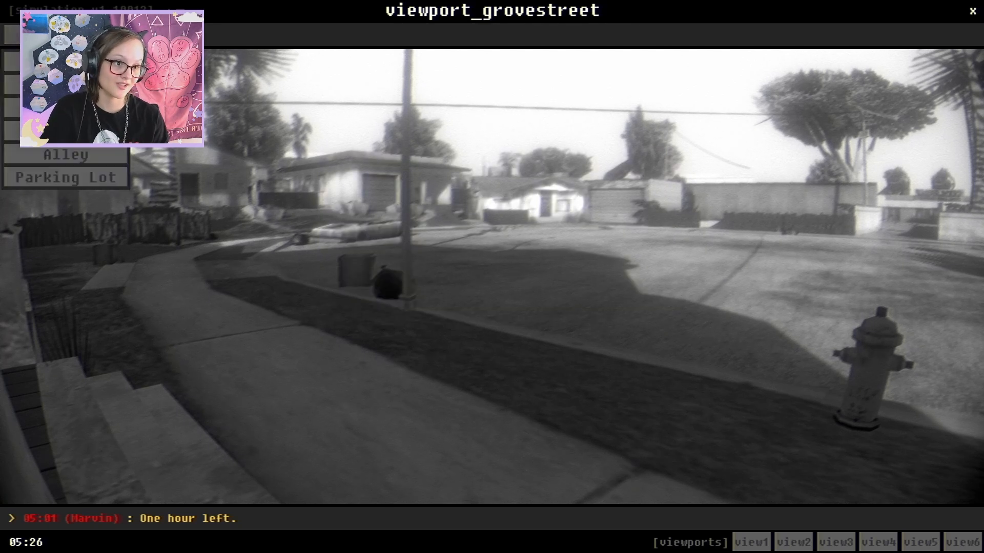
left_click(104, 85)
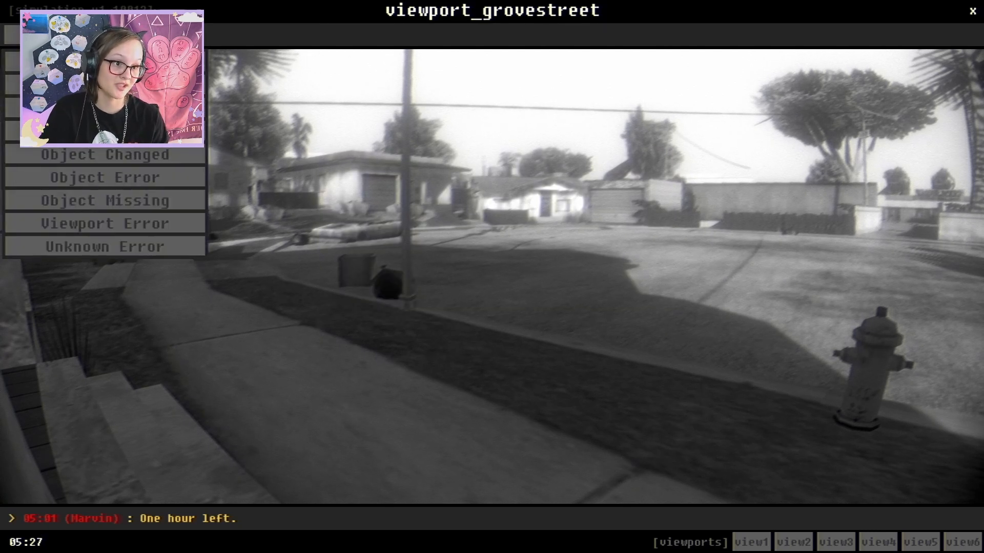
left_click(104, 131)
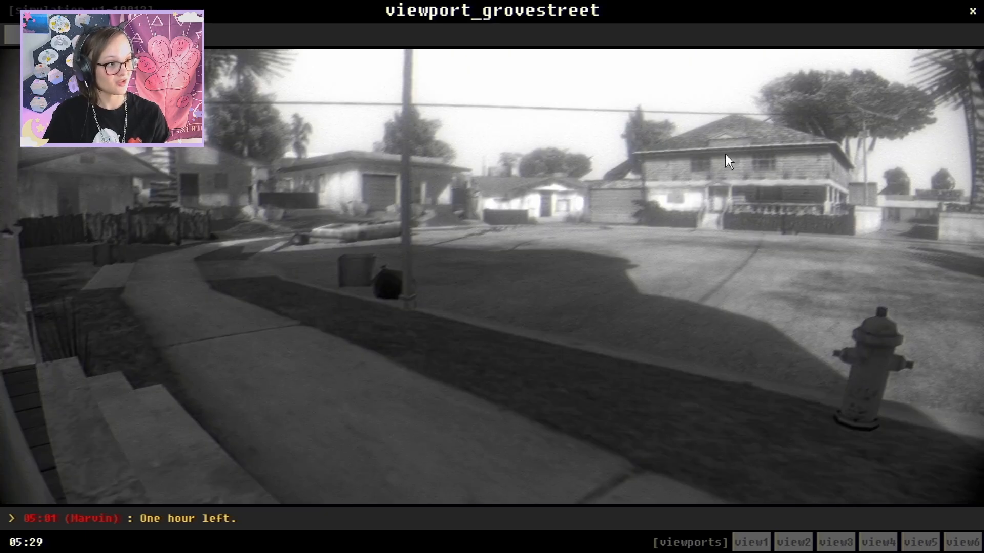
- Cycle through the bridge, backyard, street, alley and parking lot cameras, return to the bridge and start a report
left_click(794, 545)
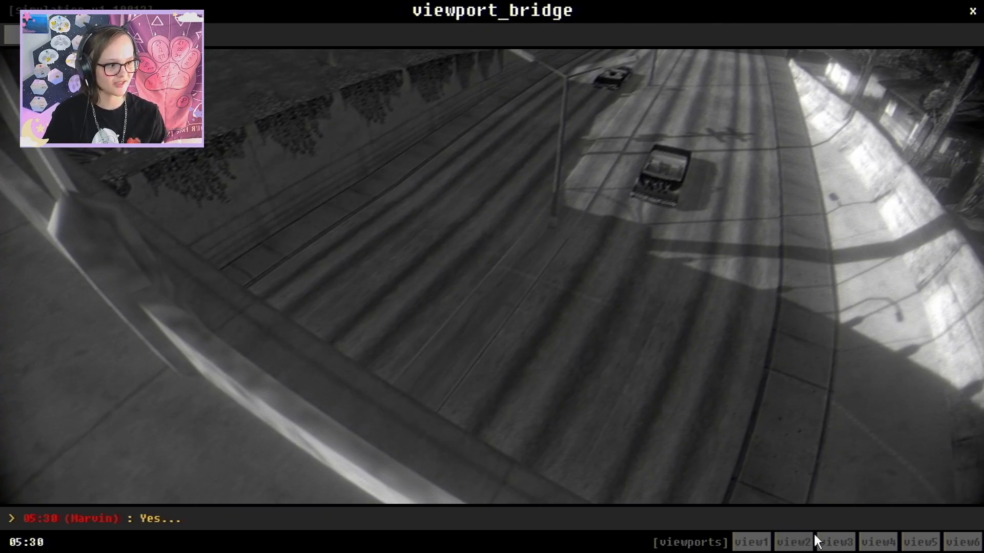
left_click(829, 545)
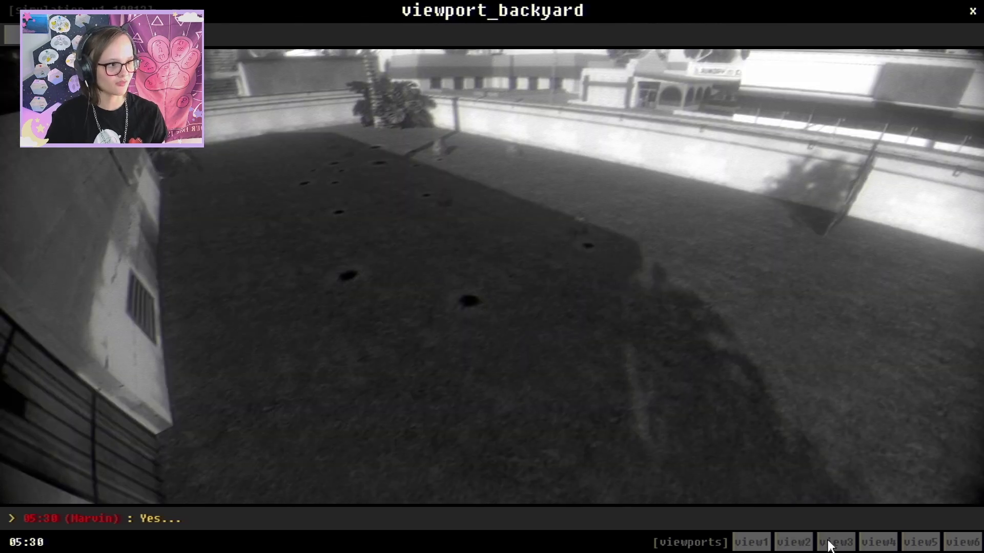
left_click(864, 546)
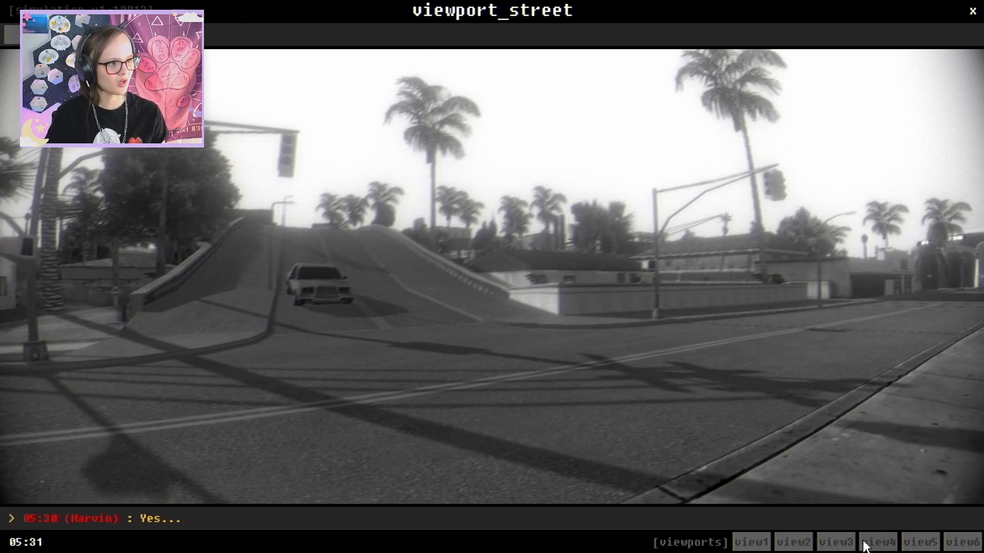
left_click(905, 544)
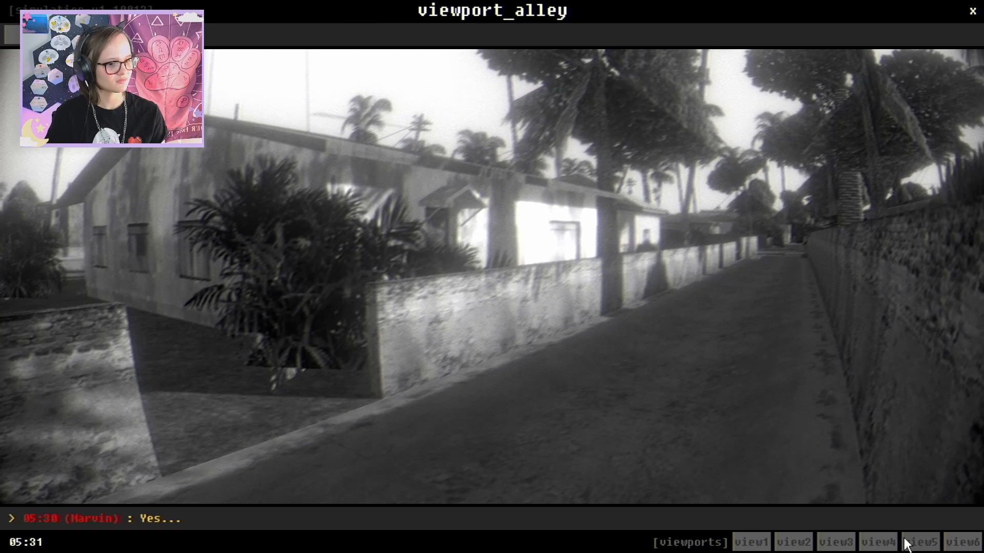
left_click(974, 546)
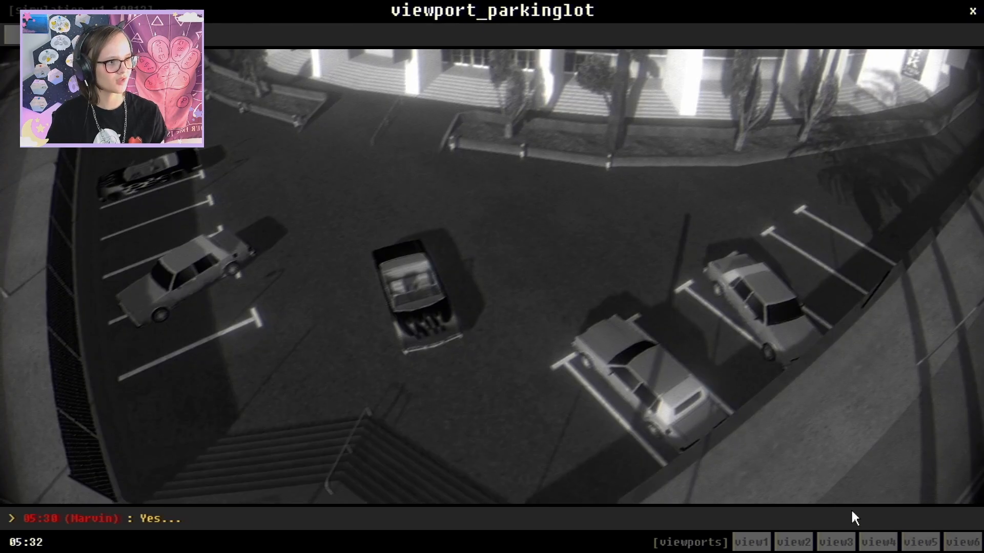
left_click(766, 547)
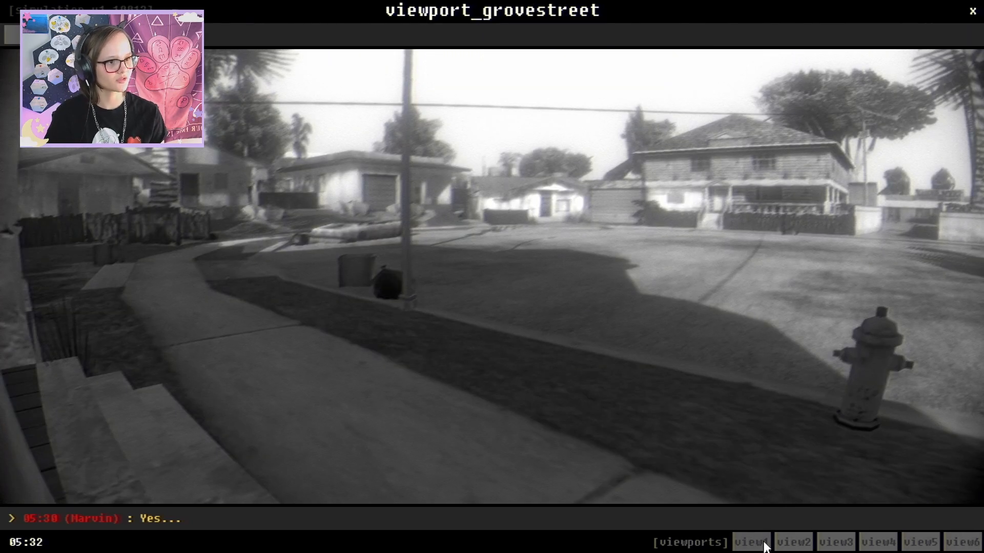
left_click(108, 34)
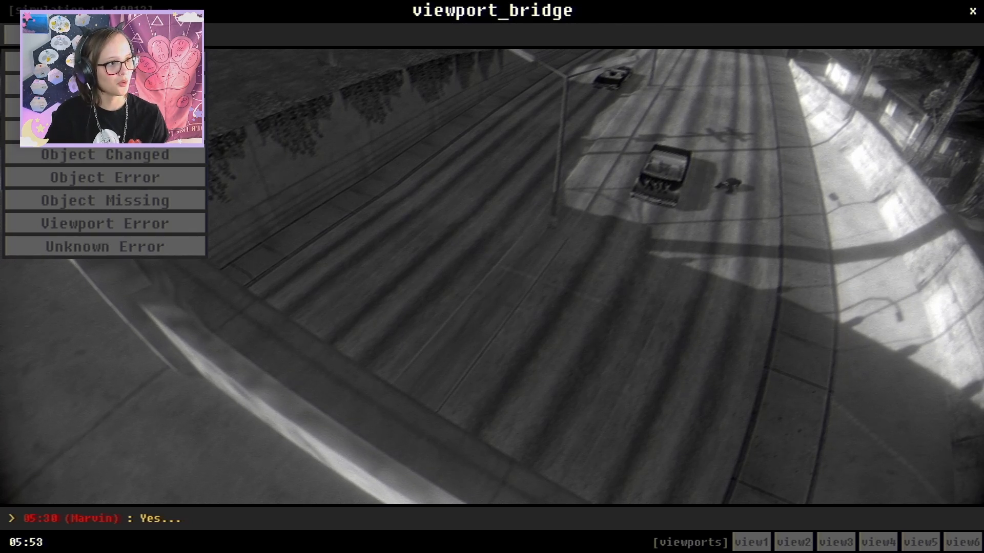
- Submit the bridge anomaly report, then recheck the street, alley, parking lot, Grove Street and bridge cameras
left_click(105, 85)
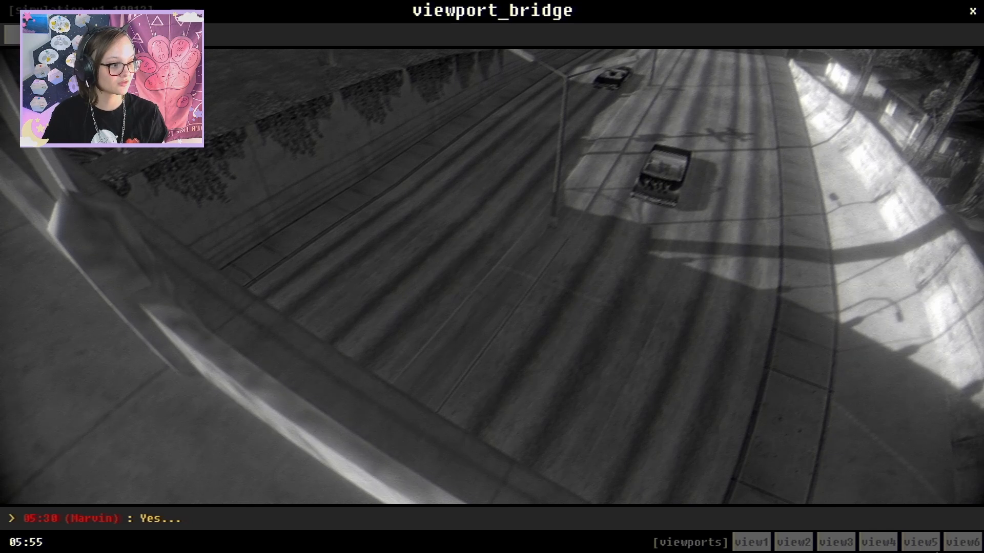
left_click(893, 541)
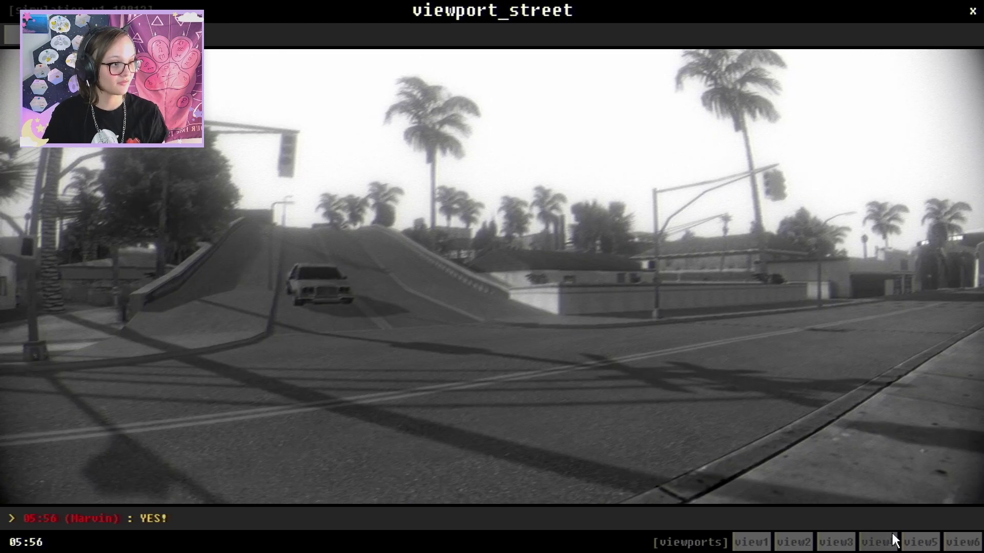
left_click(922, 543)
left_click(970, 542)
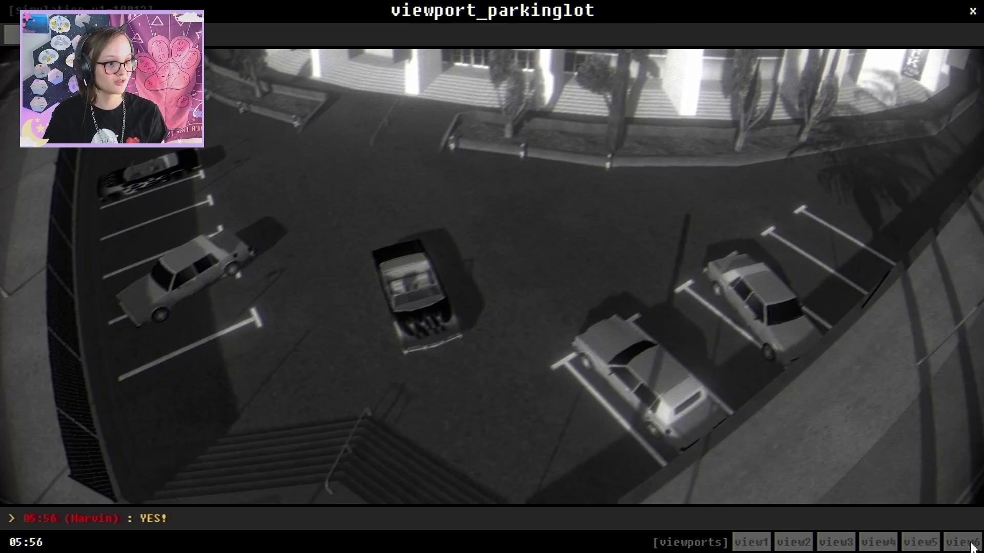
left_click(745, 544)
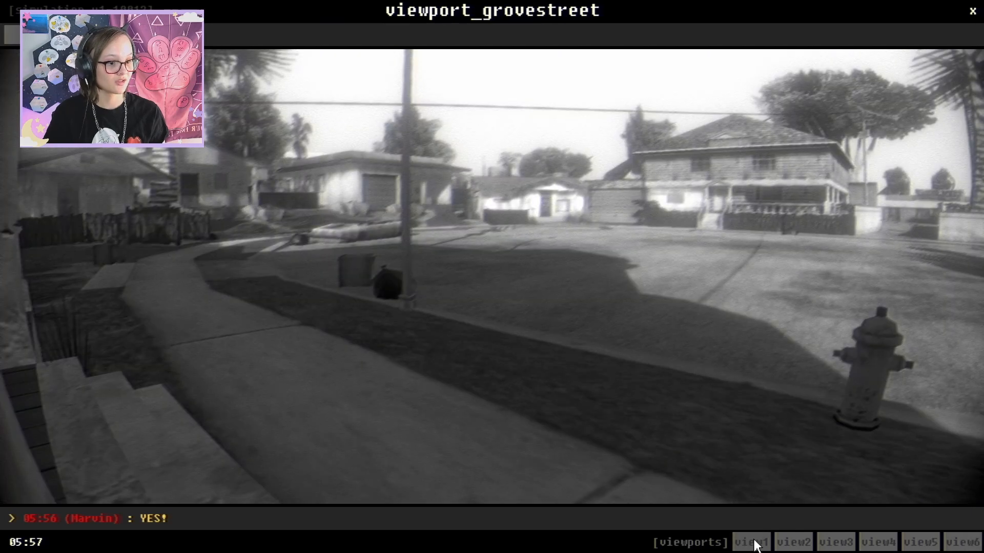
left_click(794, 543)
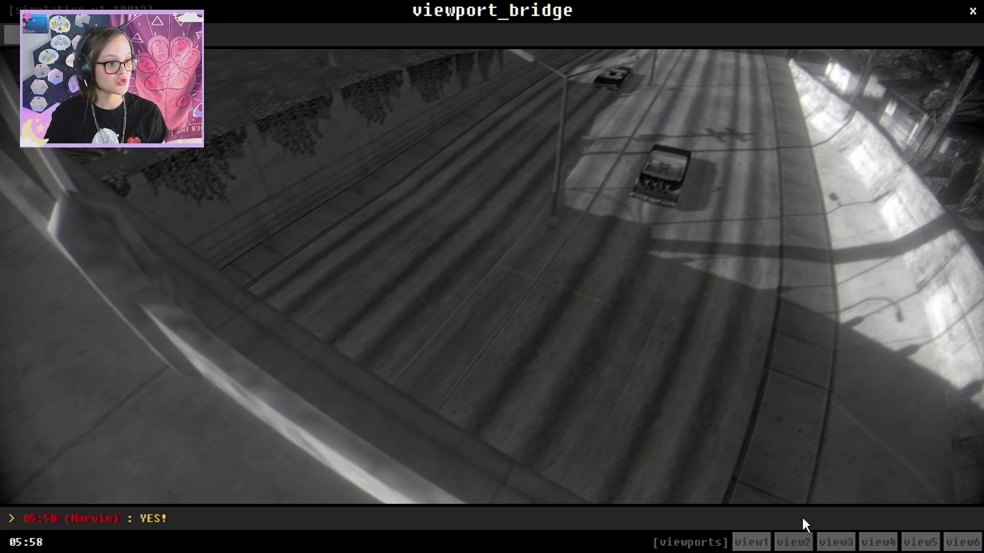
- Sign out from the backyard camera, then sign back in as Gothic with the password
left_click(861, 542)
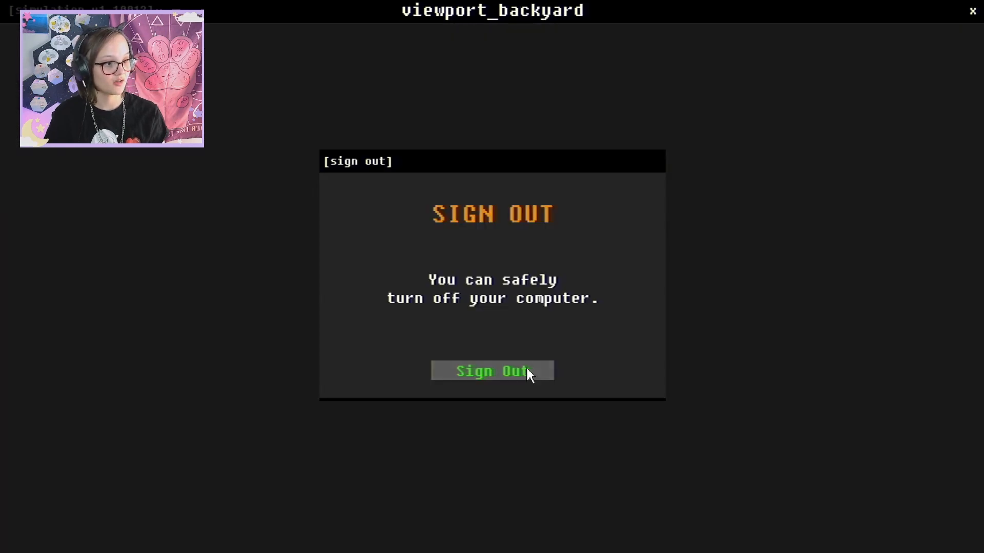
left_click(527, 369)
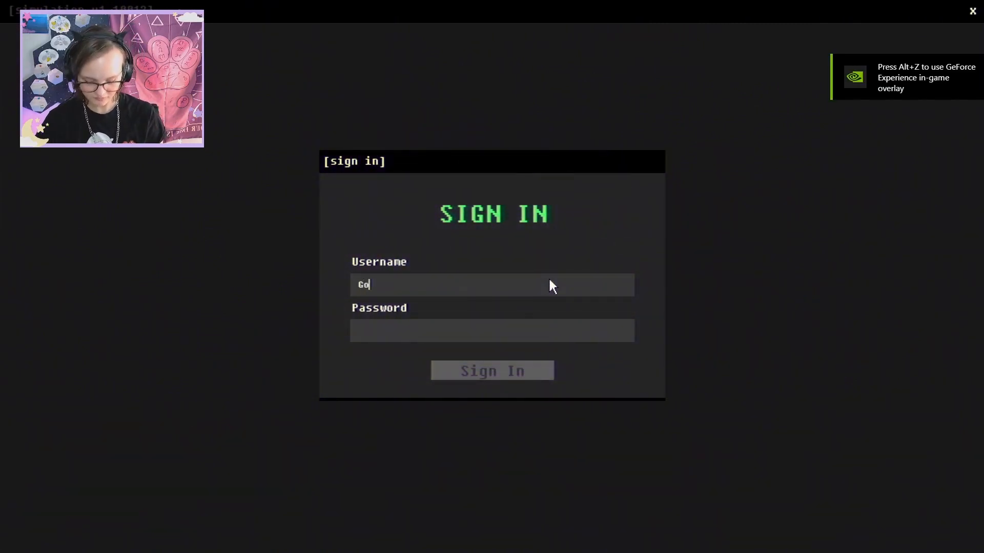
type("thic")
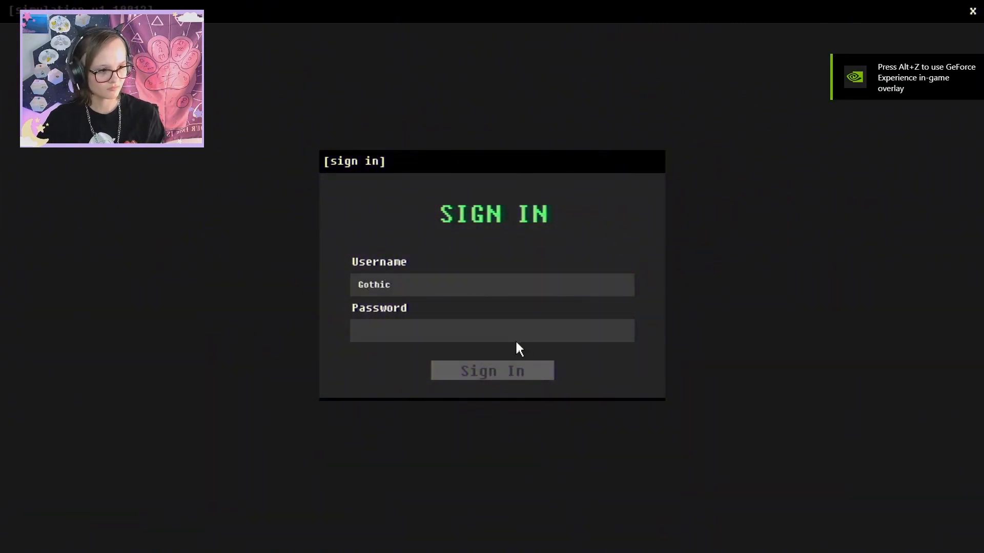
key("Tab")
type("**")
left_click(503, 373)
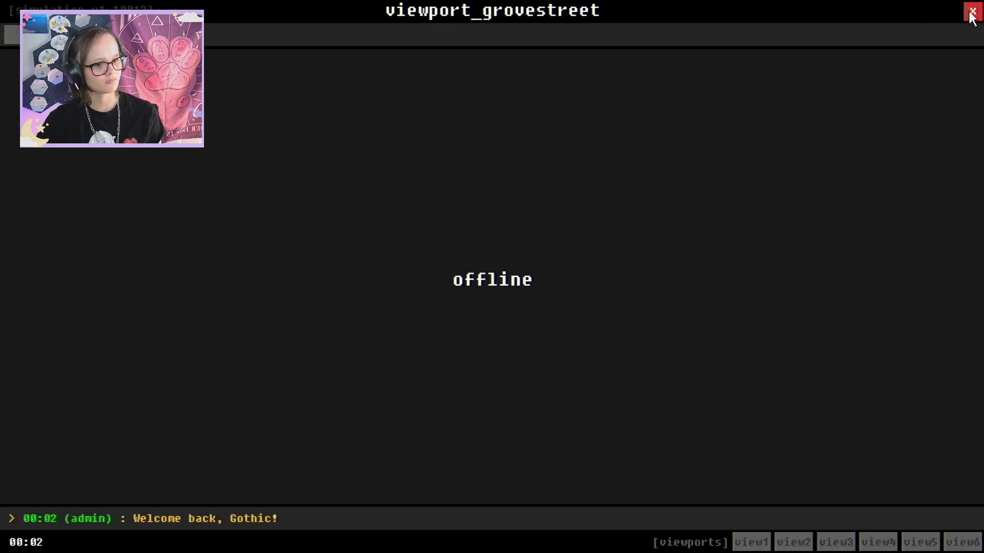
- Switch to the bridge camera (view2), which shows as offline
left_click(800, 548)
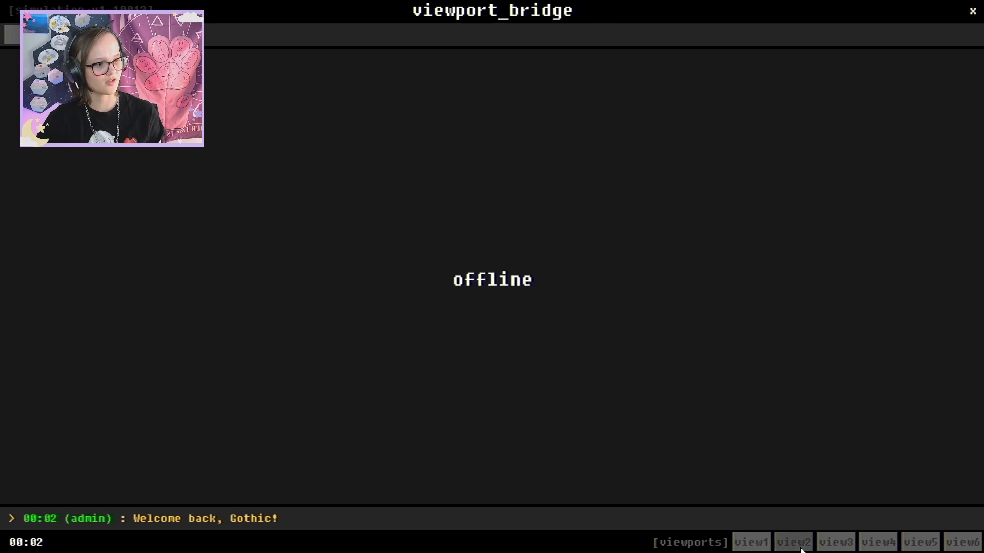